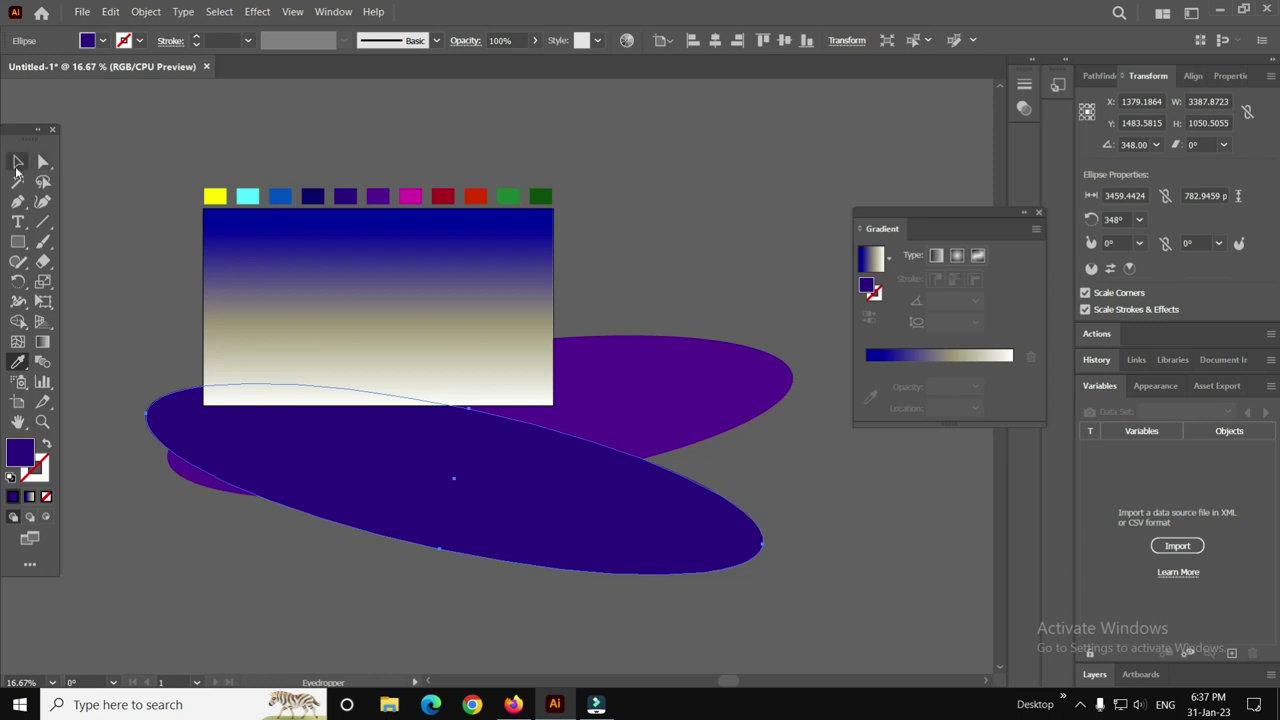
Recolour the purple ellipse on the right side with the dark violet sampled from the fifth colour swatch.
left_click(645, 352)
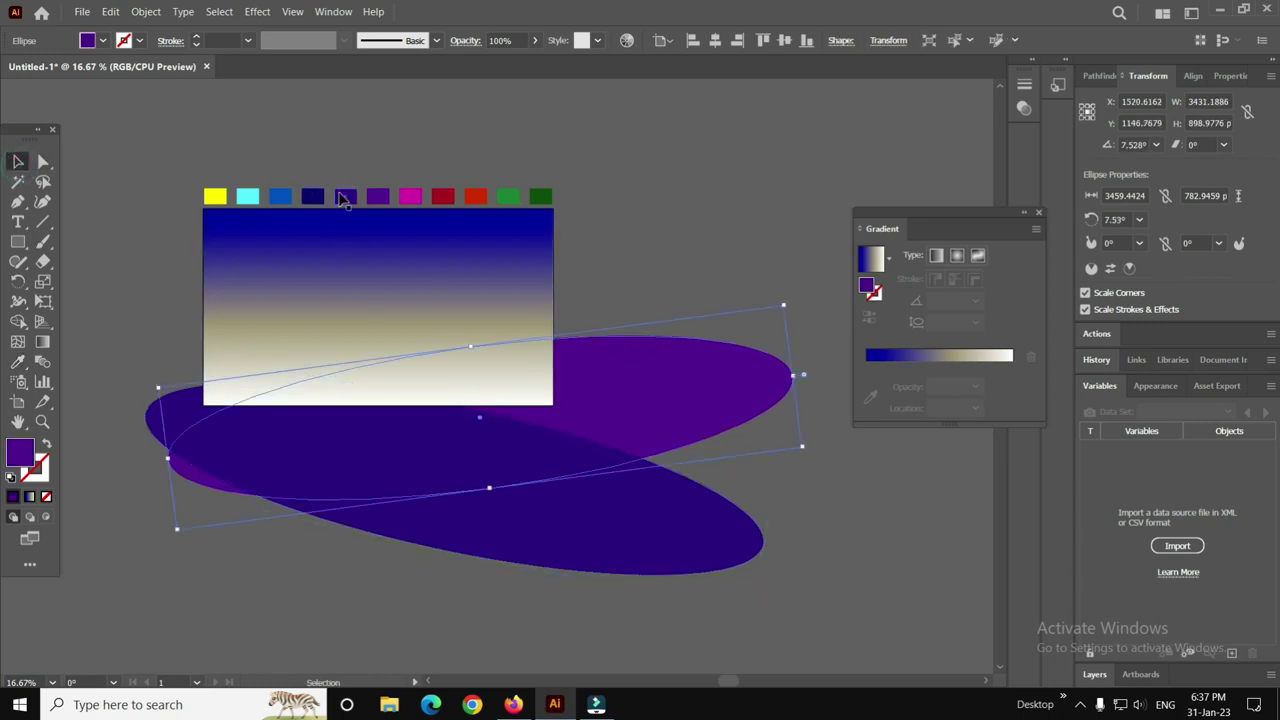
left_click(19, 362)
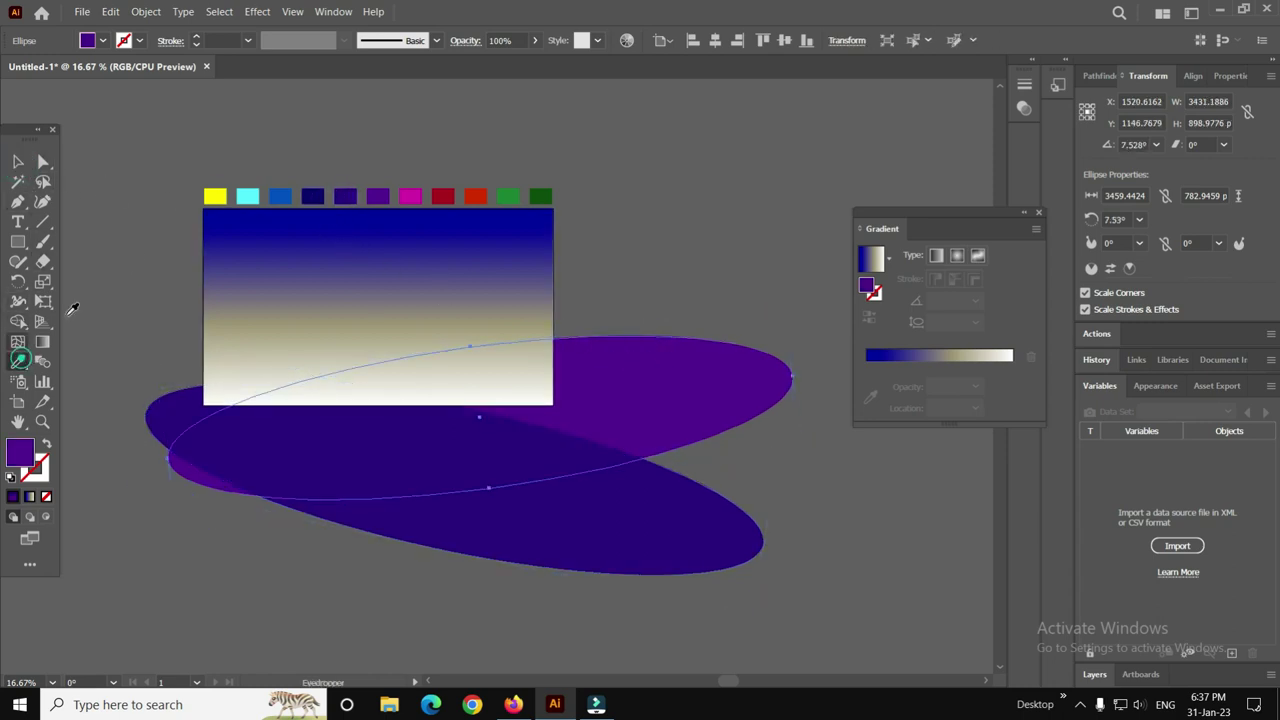
left_click(346, 196)
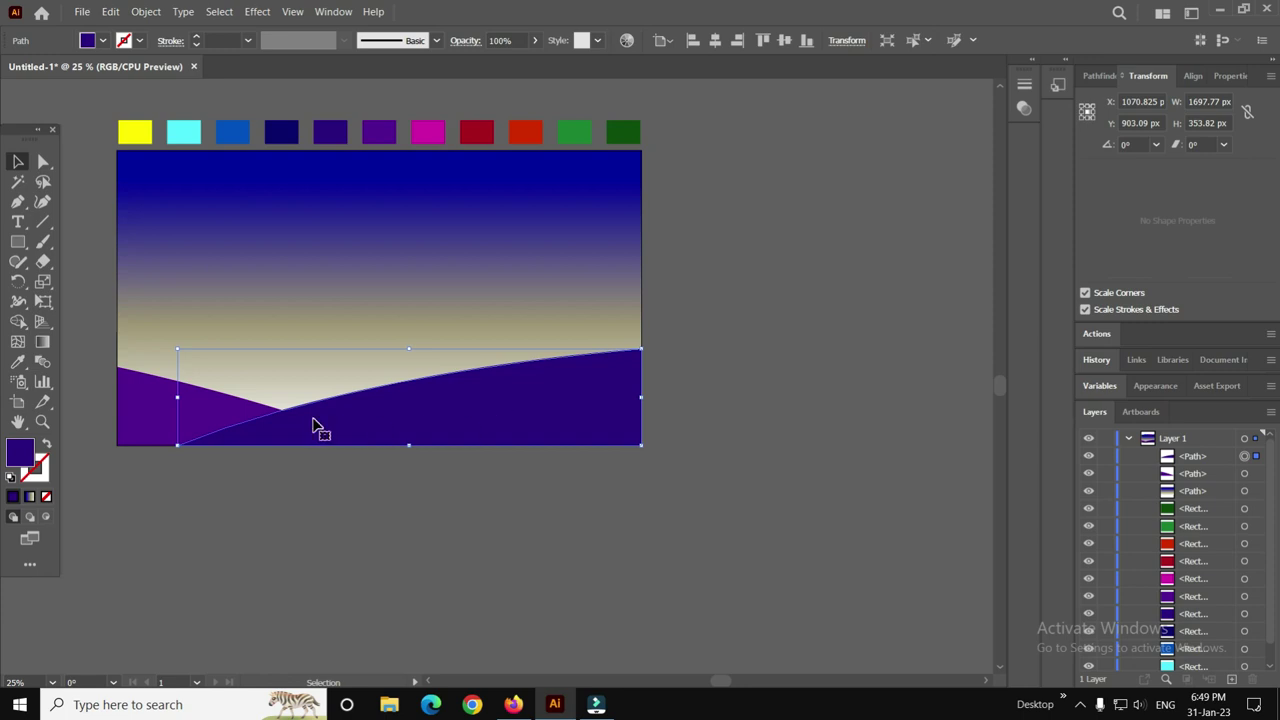
Change the fill of the large hill on the right to the lighter violet 6842C6.
left_click(455, 415)
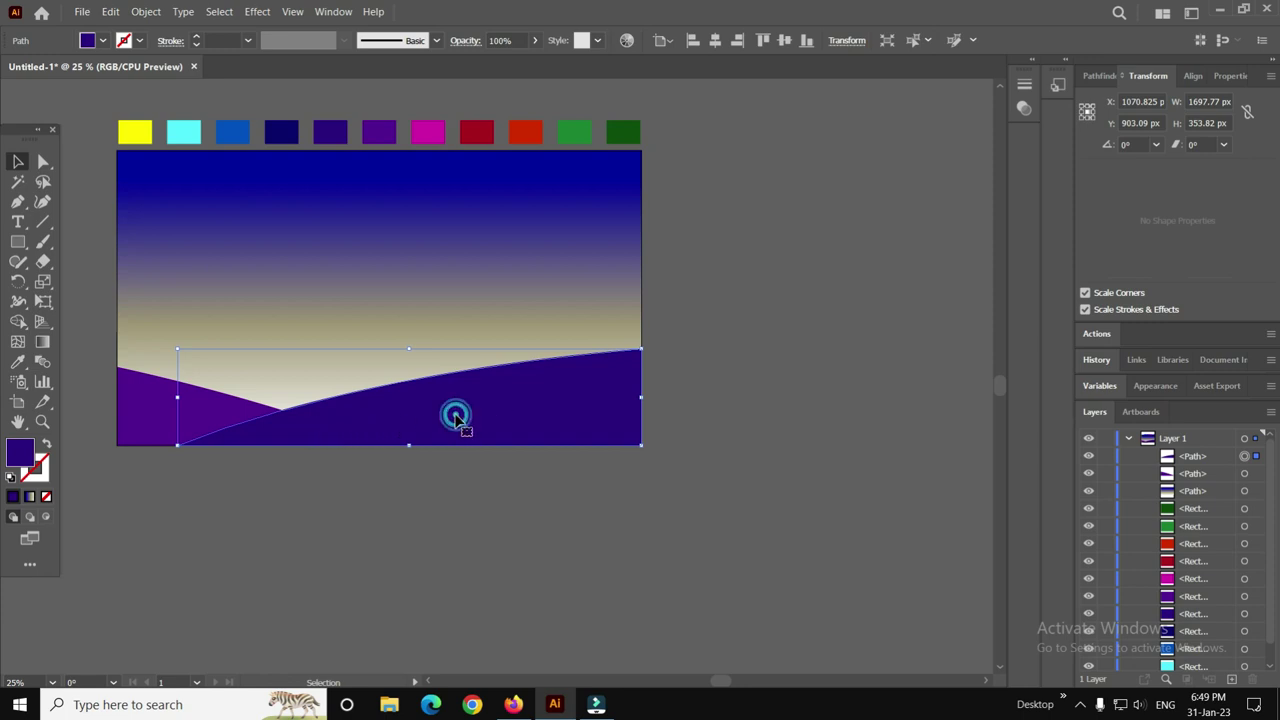
double_click(14, 456)
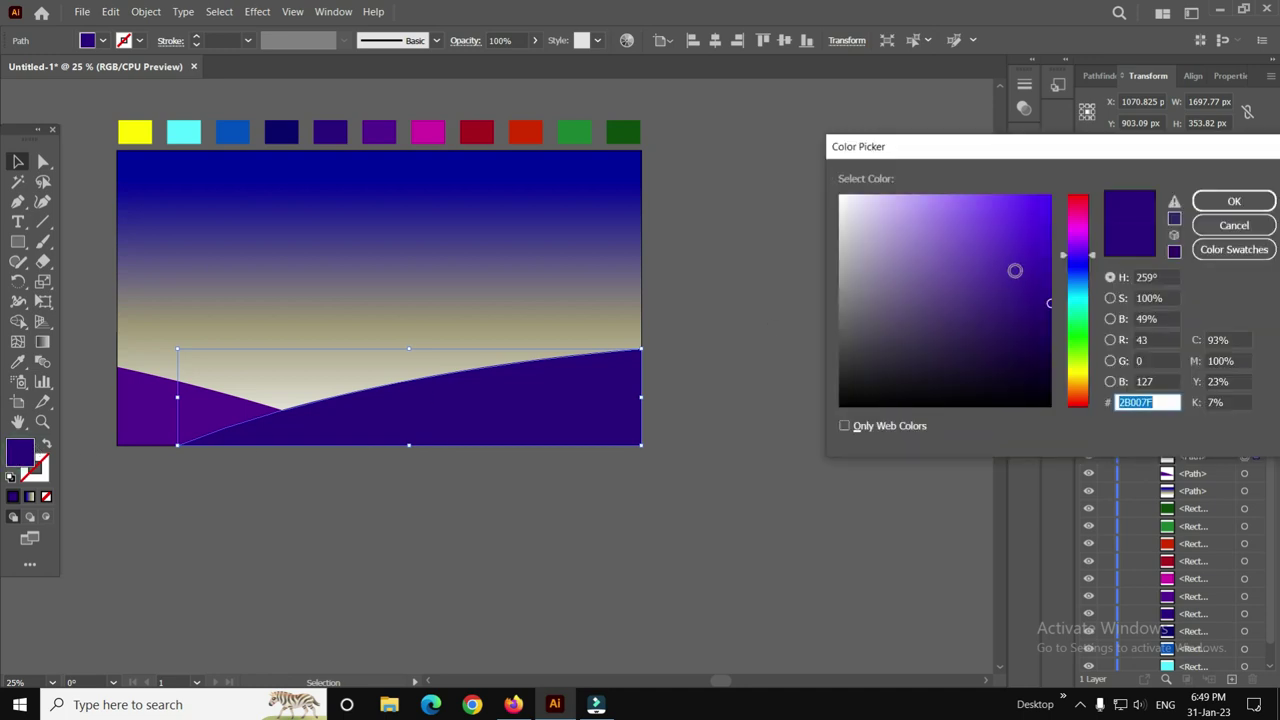
left_click(1002, 257)
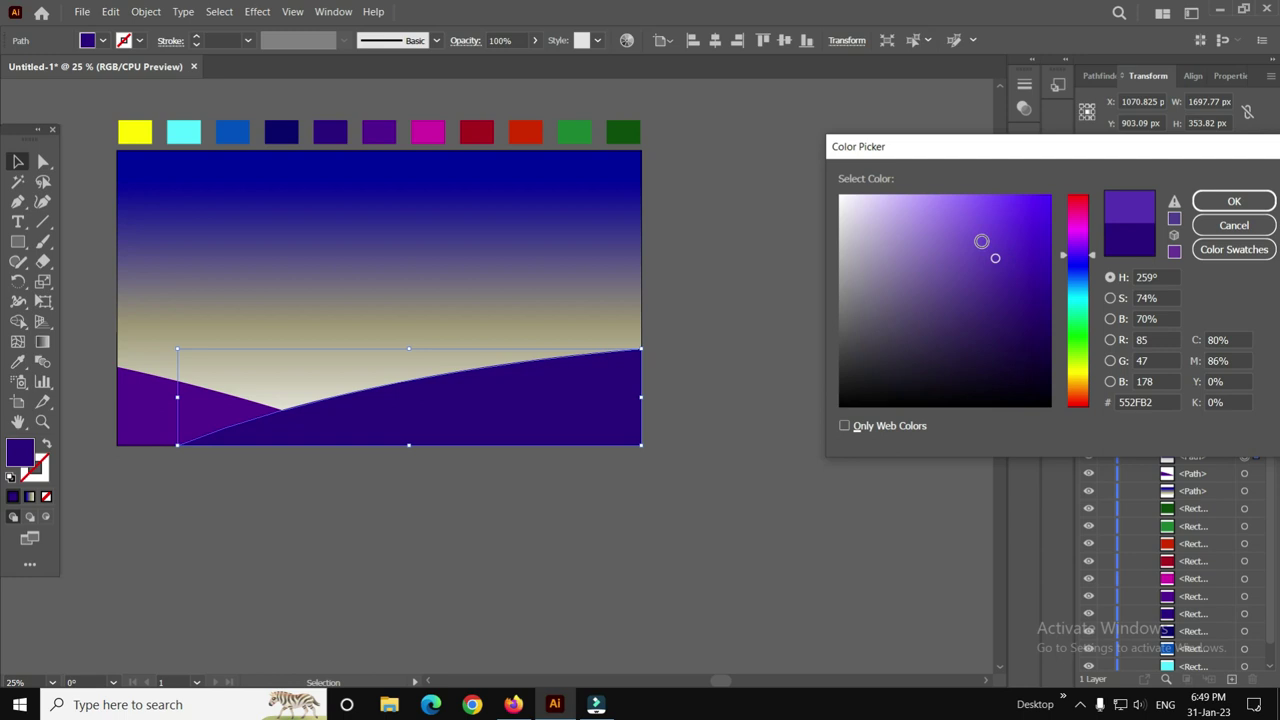
left_click(980, 241)
left_click(980, 241)
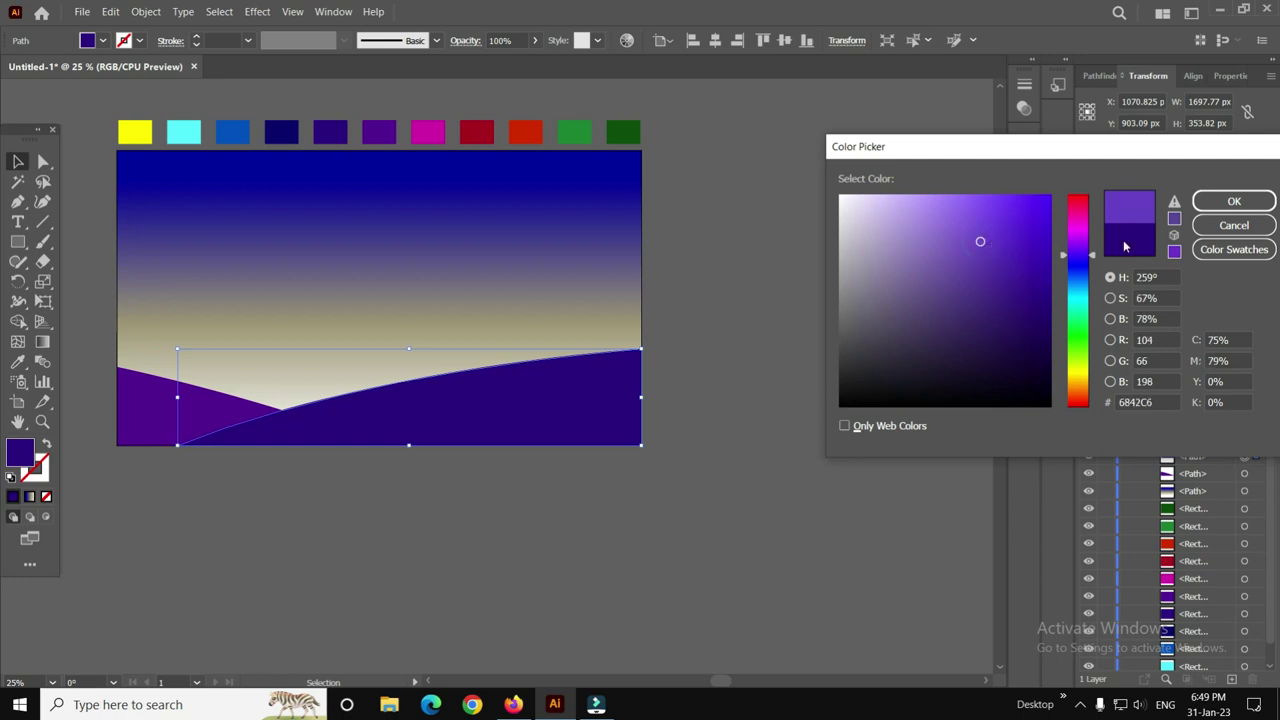
left_click(1230, 202)
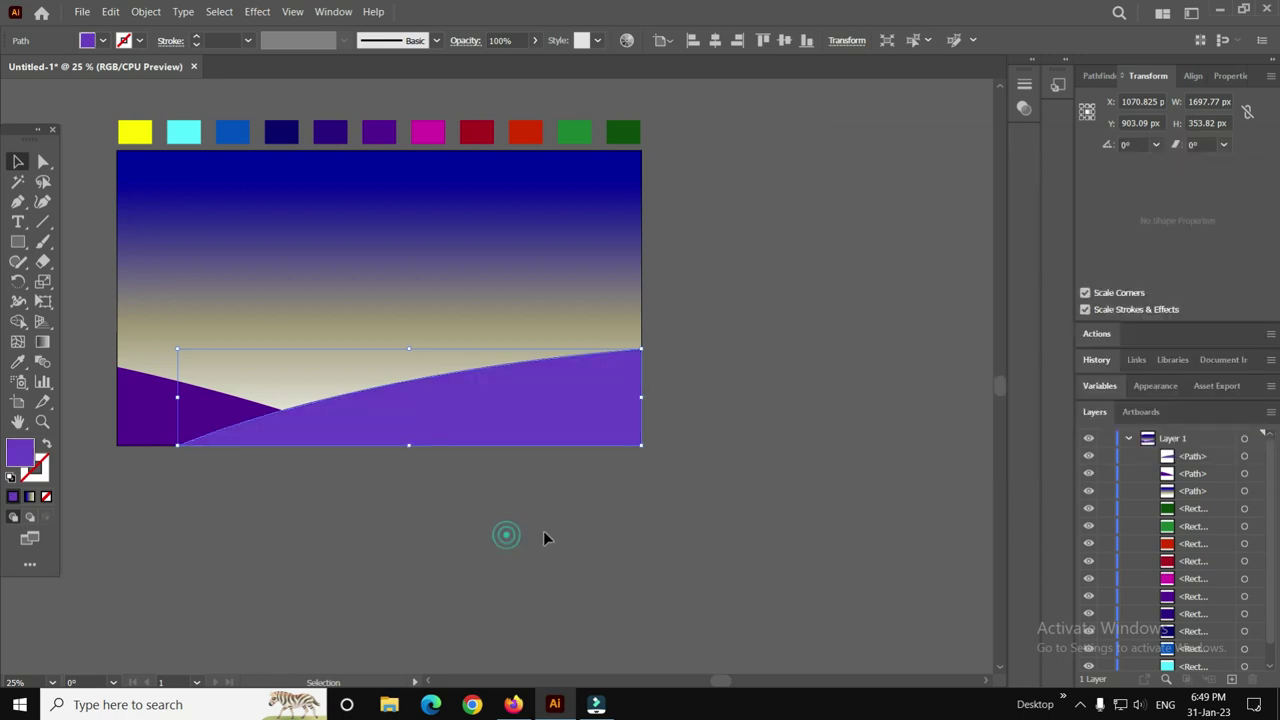
left_click(505, 537)
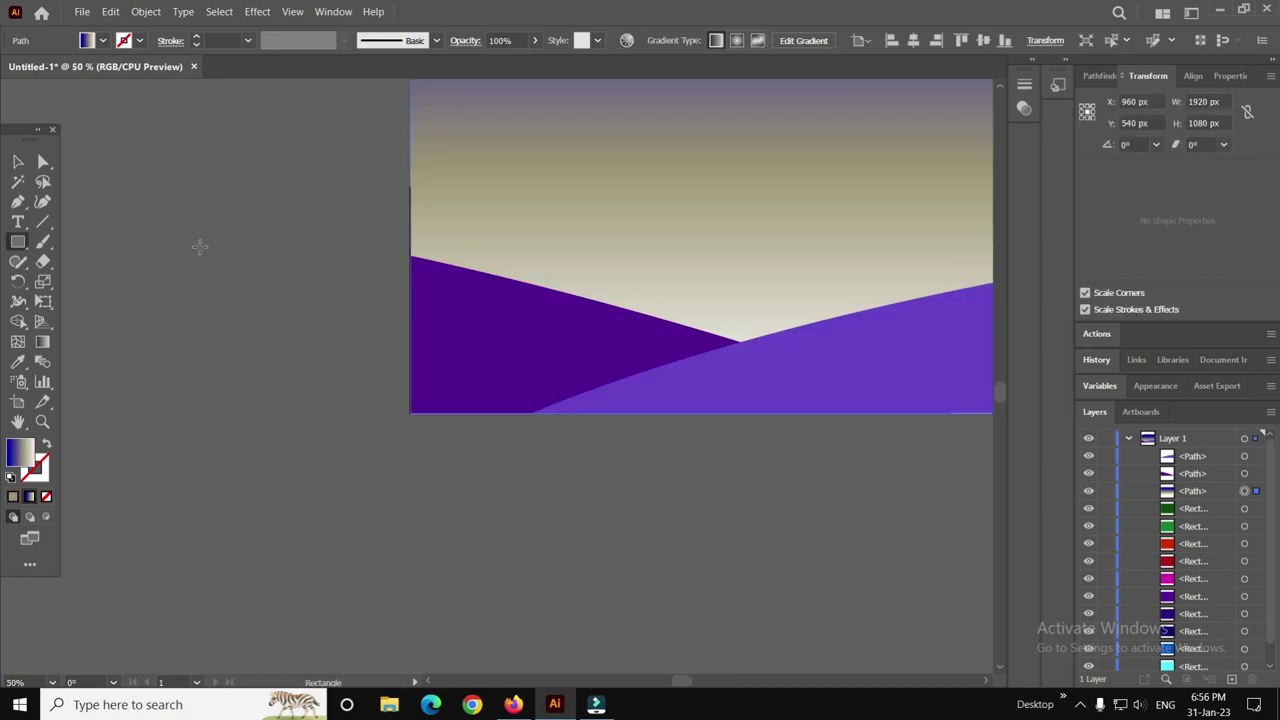
Draw a gradient-filled rectangle about 266 by 284 px in the empty area left of the artboard.
left_click_drag(202, 247, 347, 402)
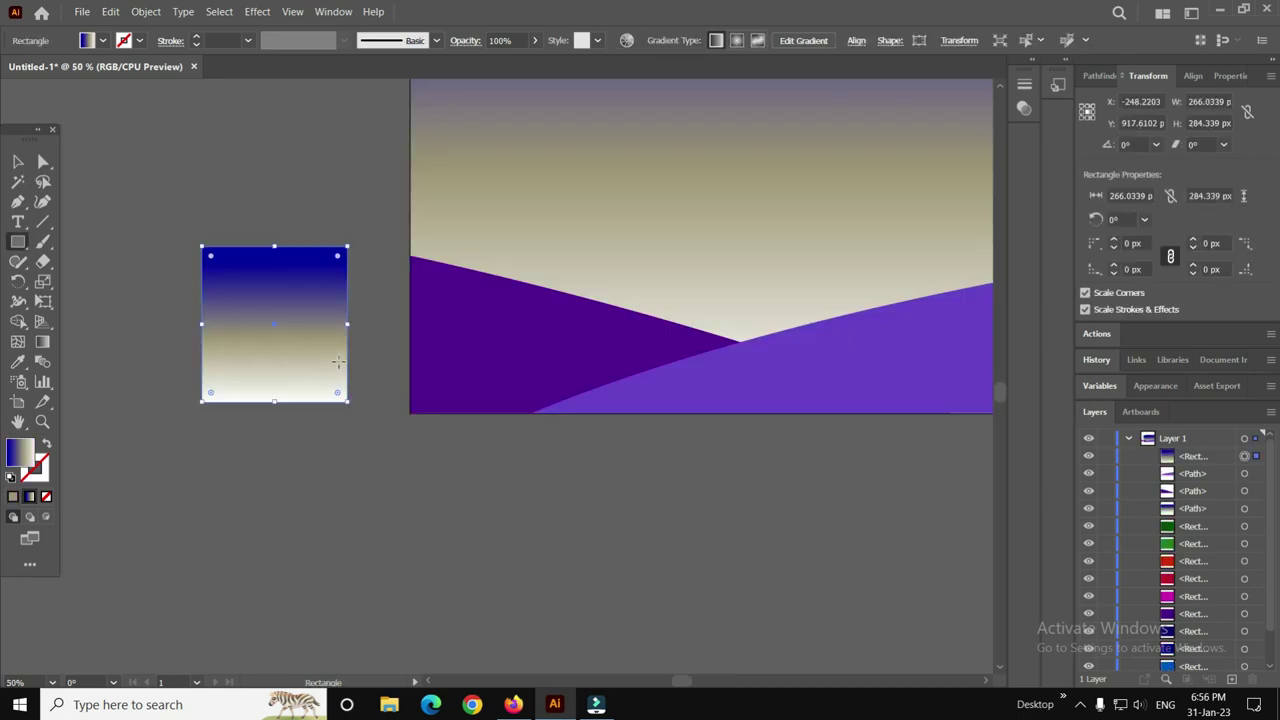
scroll(605, 322, "up", 3)
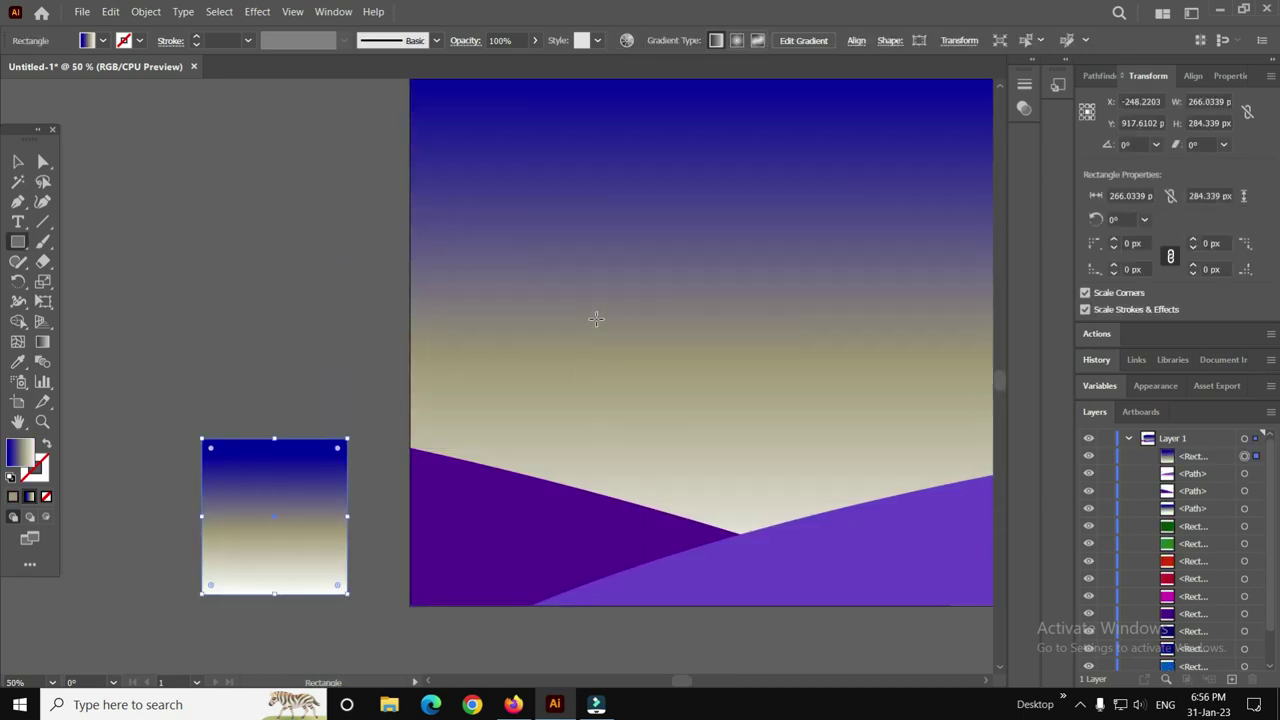
scroll(595, 318, "up", 1)
scroll(590, 315, "down", 2)
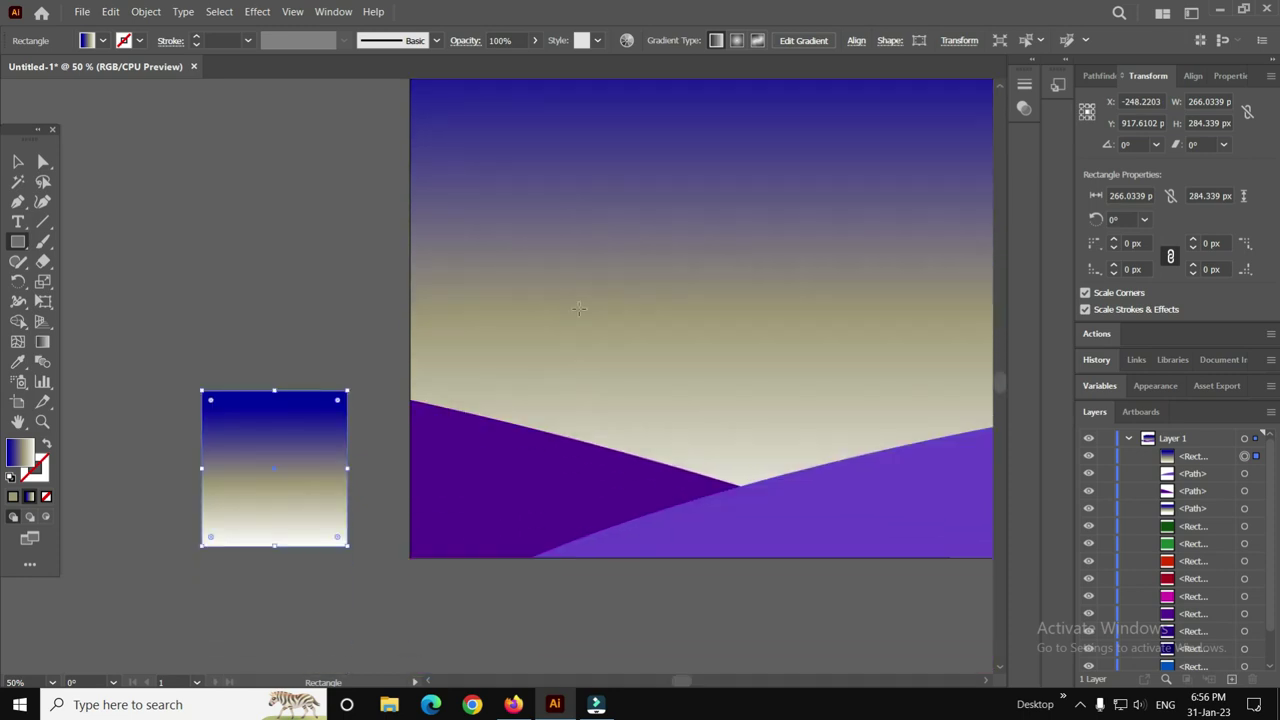
scroll(578, 309, "down", 2)
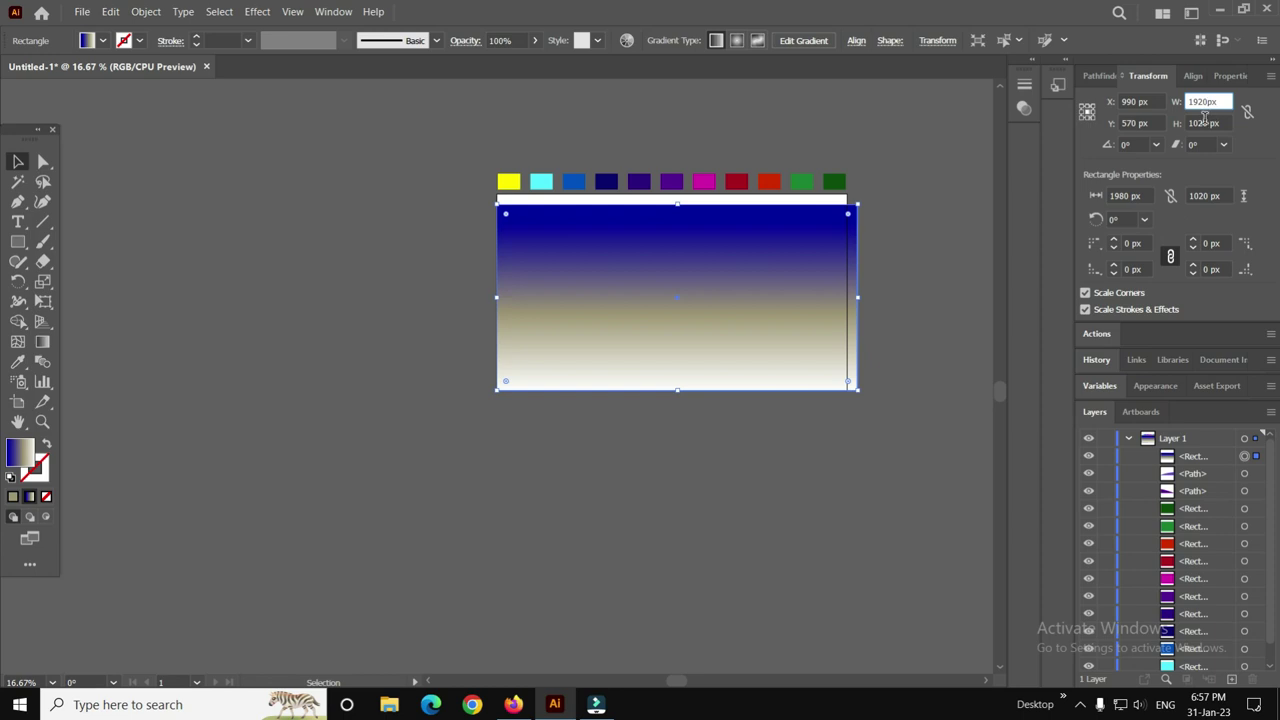
Set the gradient sky rectangle to 1920 by 1080 px and align it to the artboard's left and bottom edges.
left_click(1208, 123)
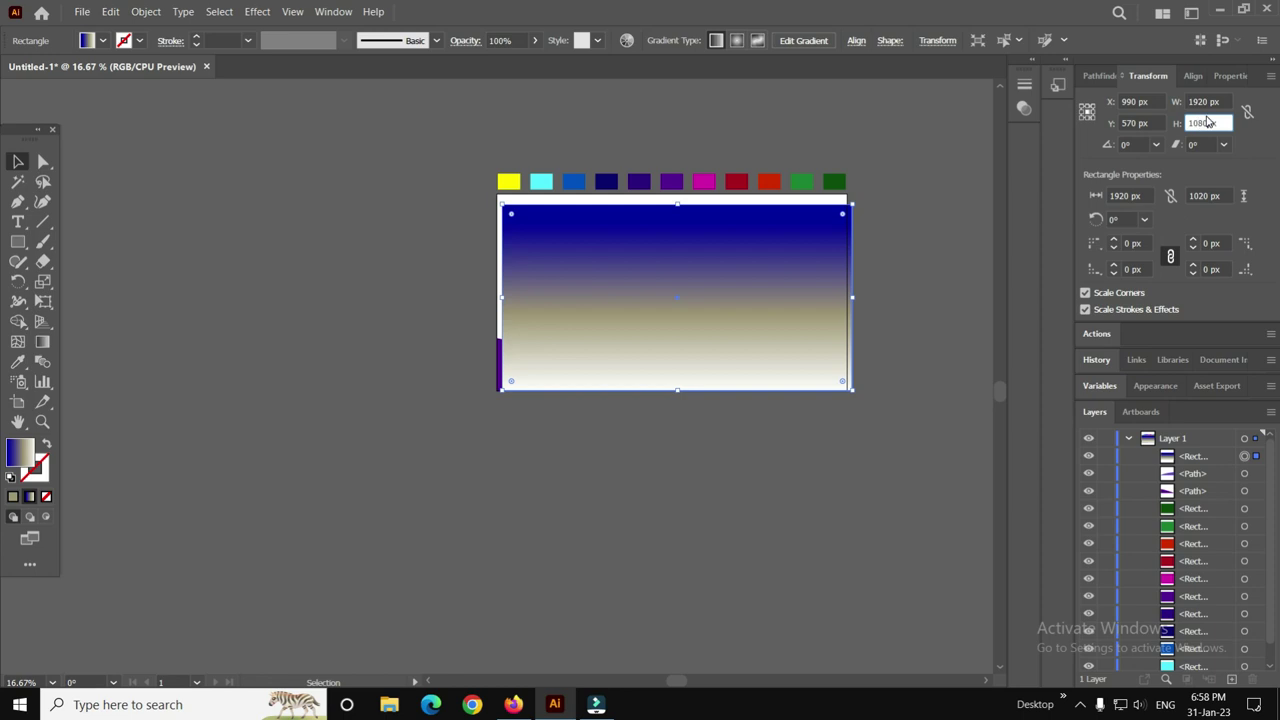
key("Tab")
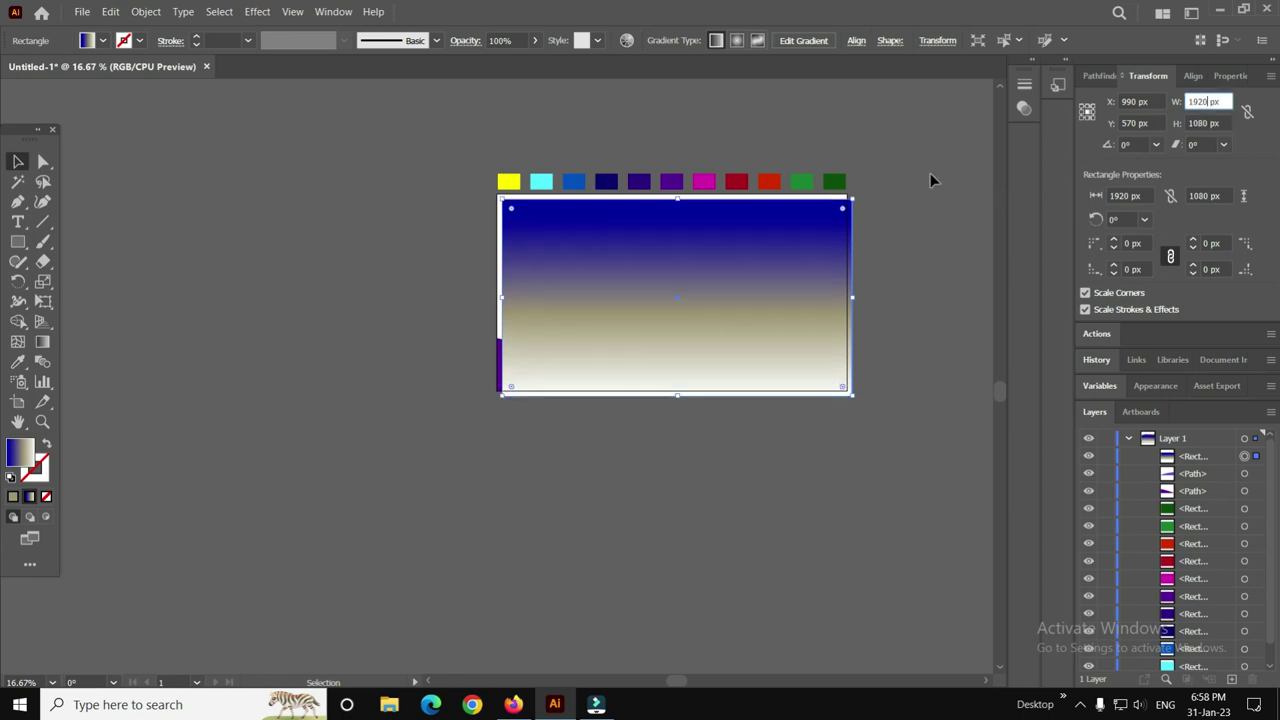
left_click(1201, 84)
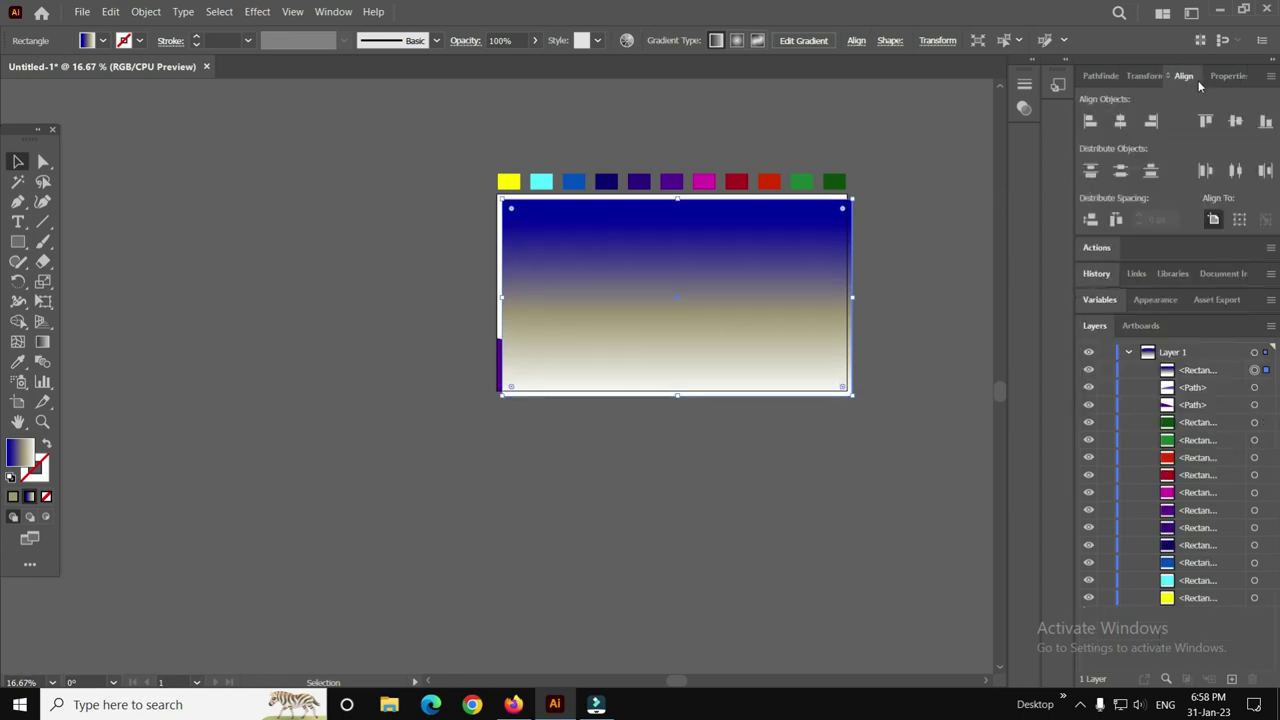
left_click(1091, 121)
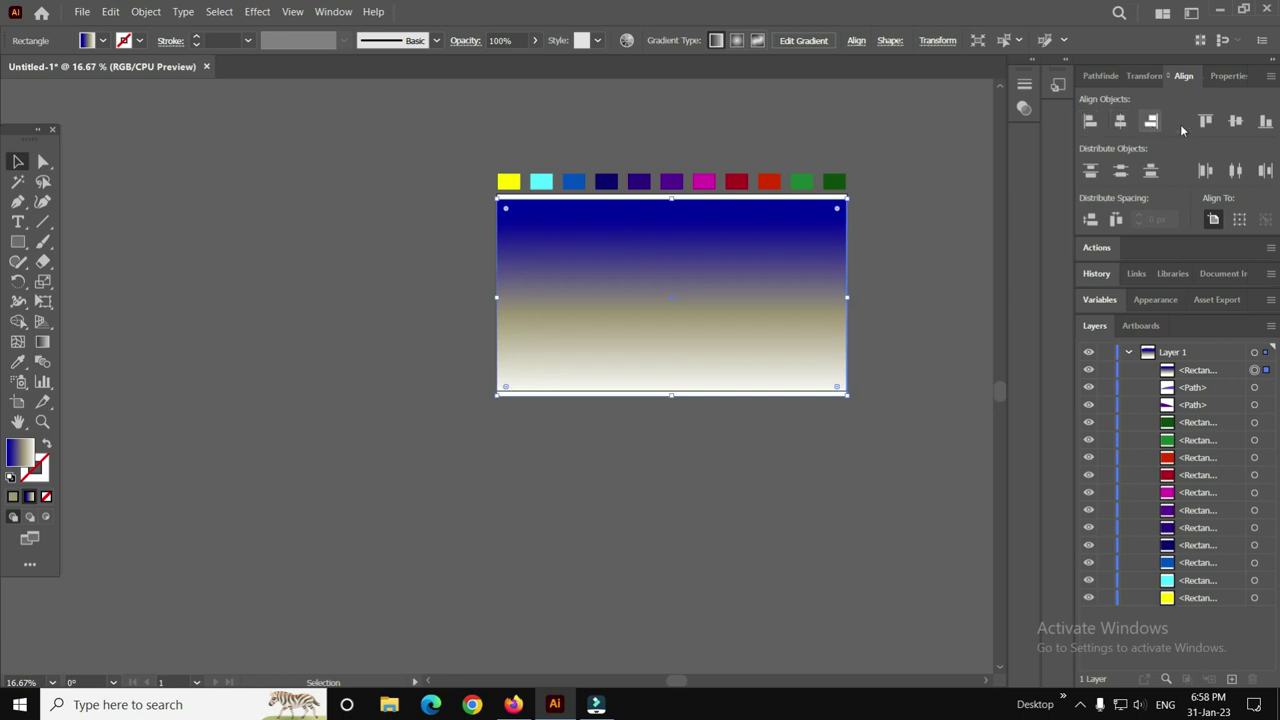
left_click(1266, 121)
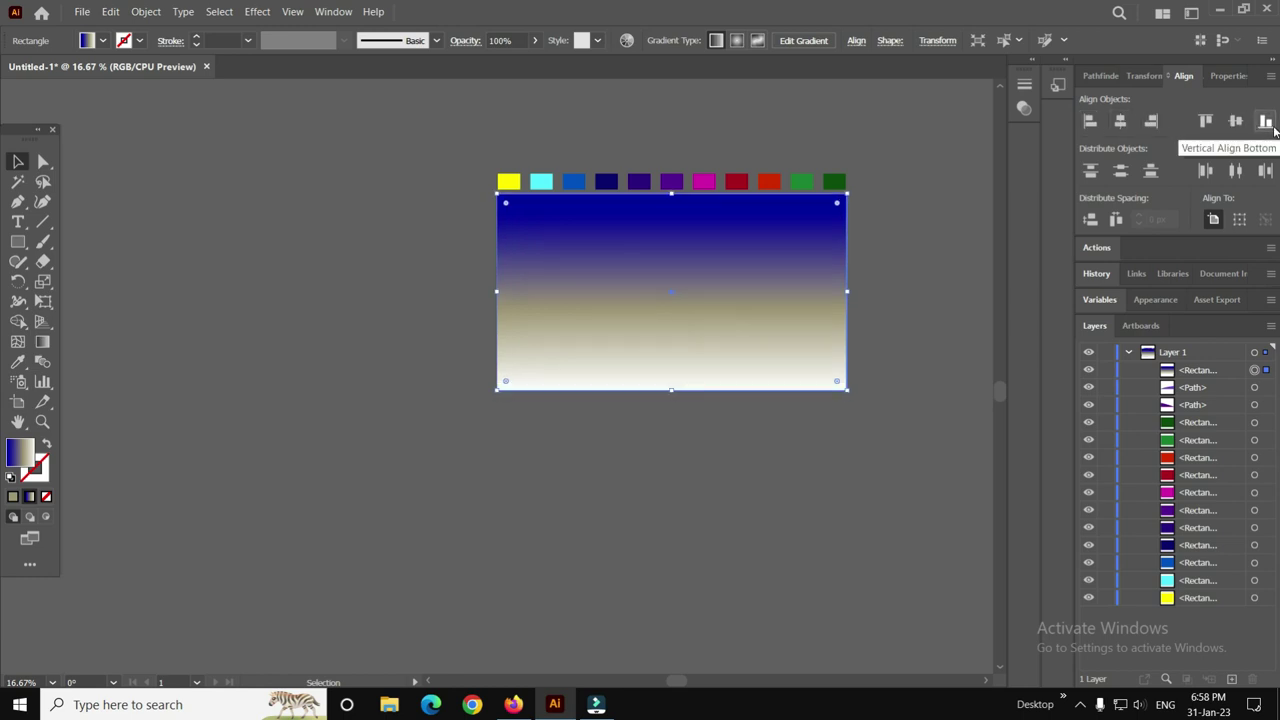
left_click(636, 482)
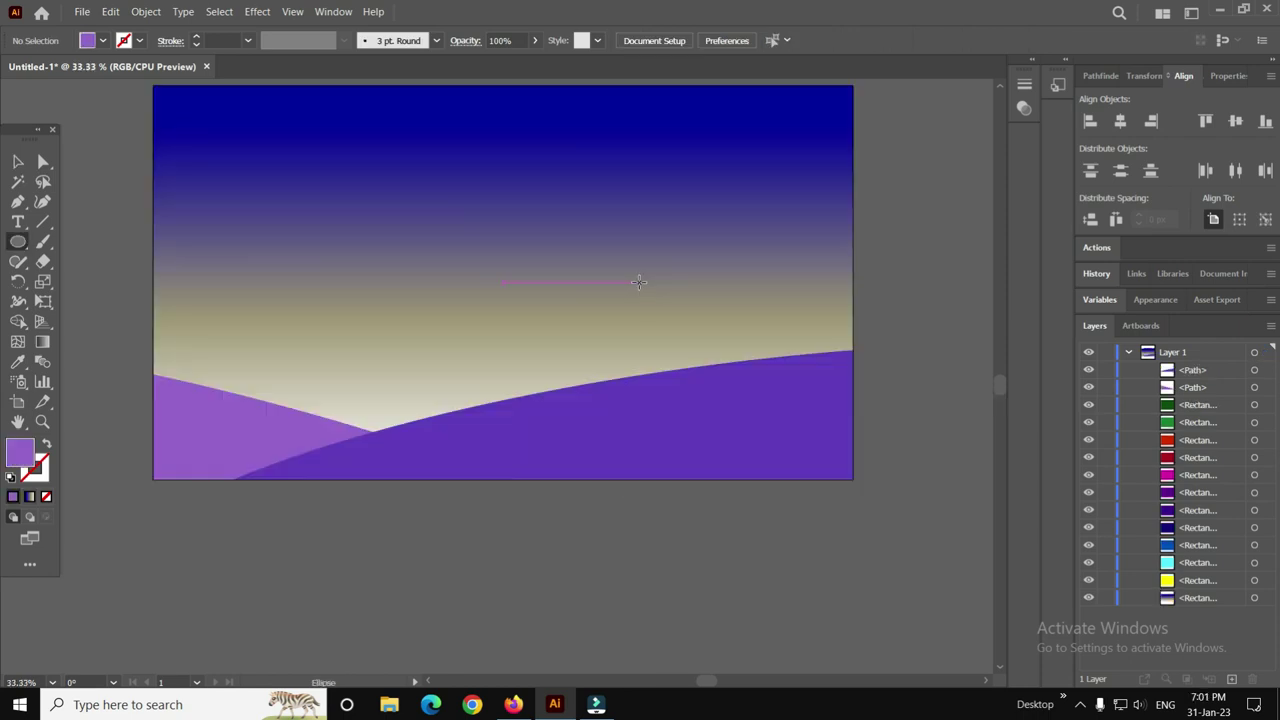
Create a circle 300 px wide and 300 px high over the upper slope of the right hill.
left_click(639, 282)
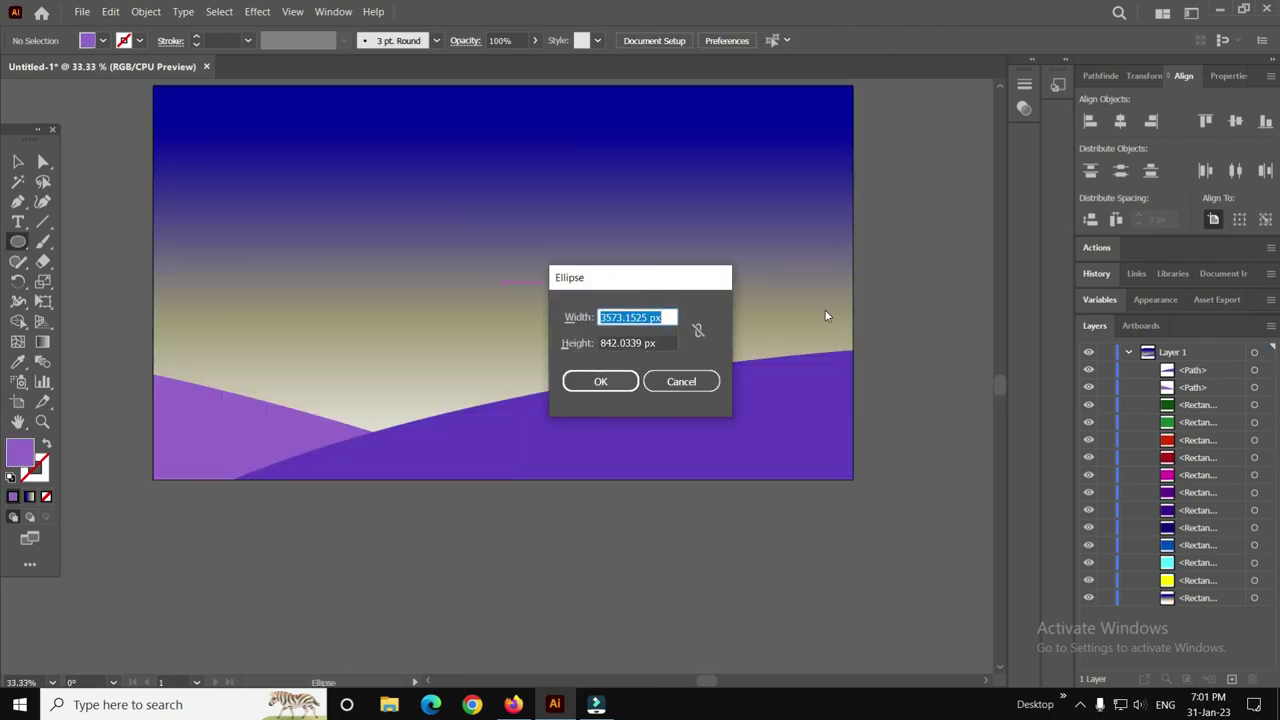
type("300")
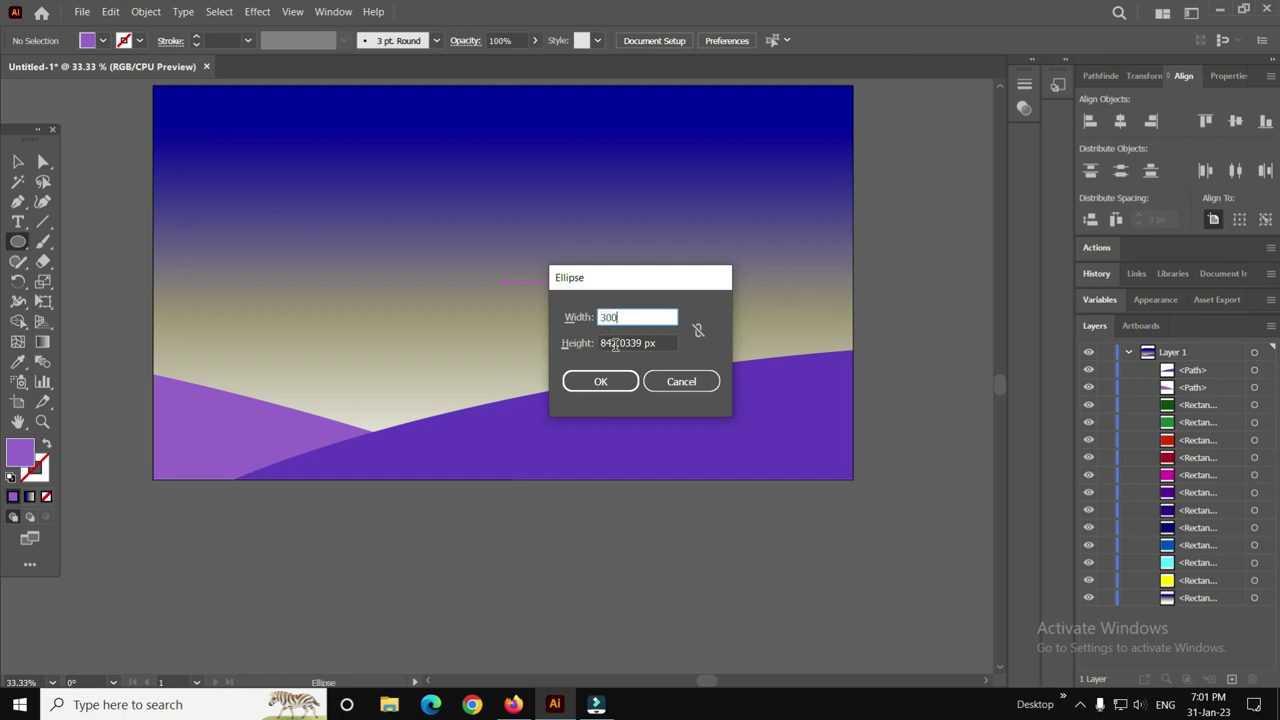
left_click(662, 344)
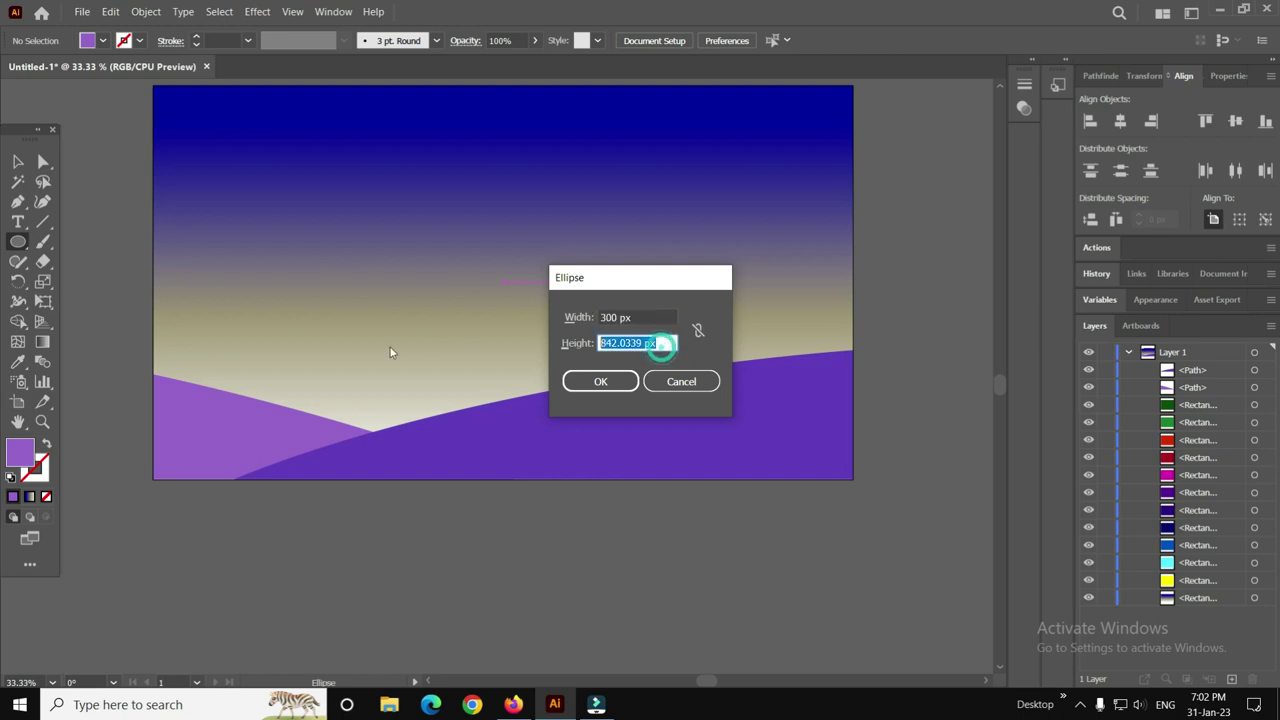
type("3")
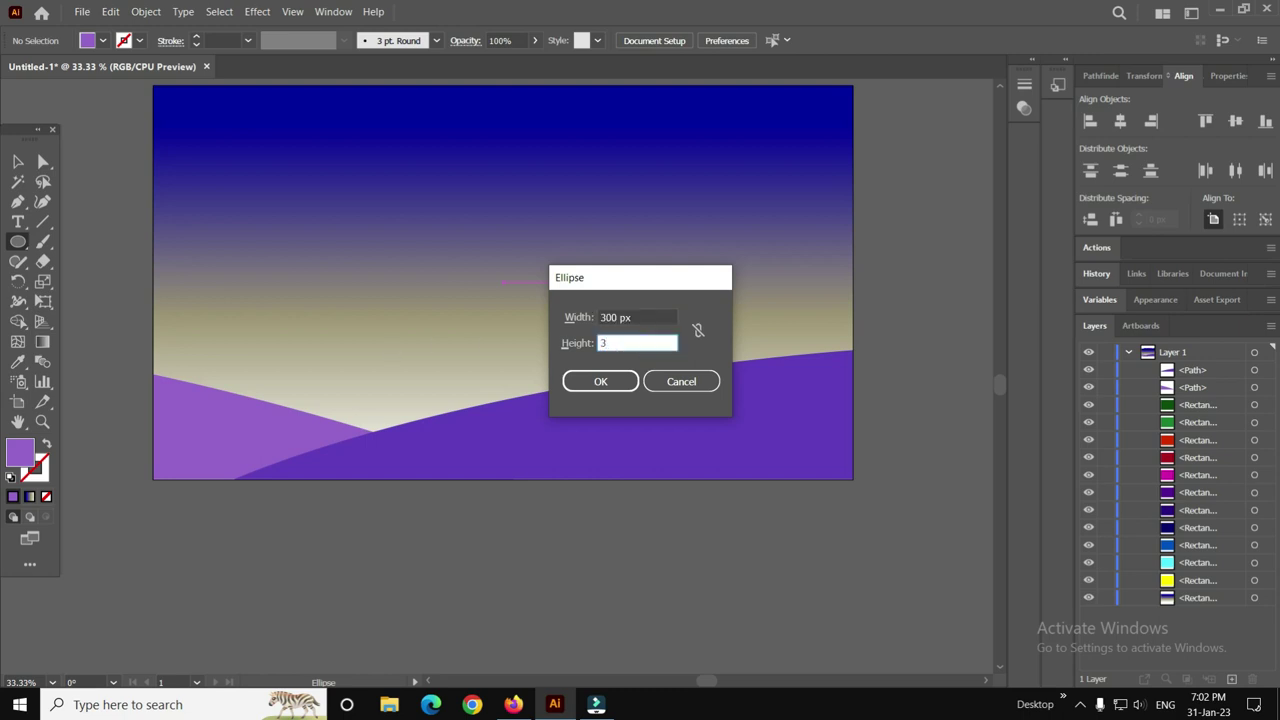
type("00")
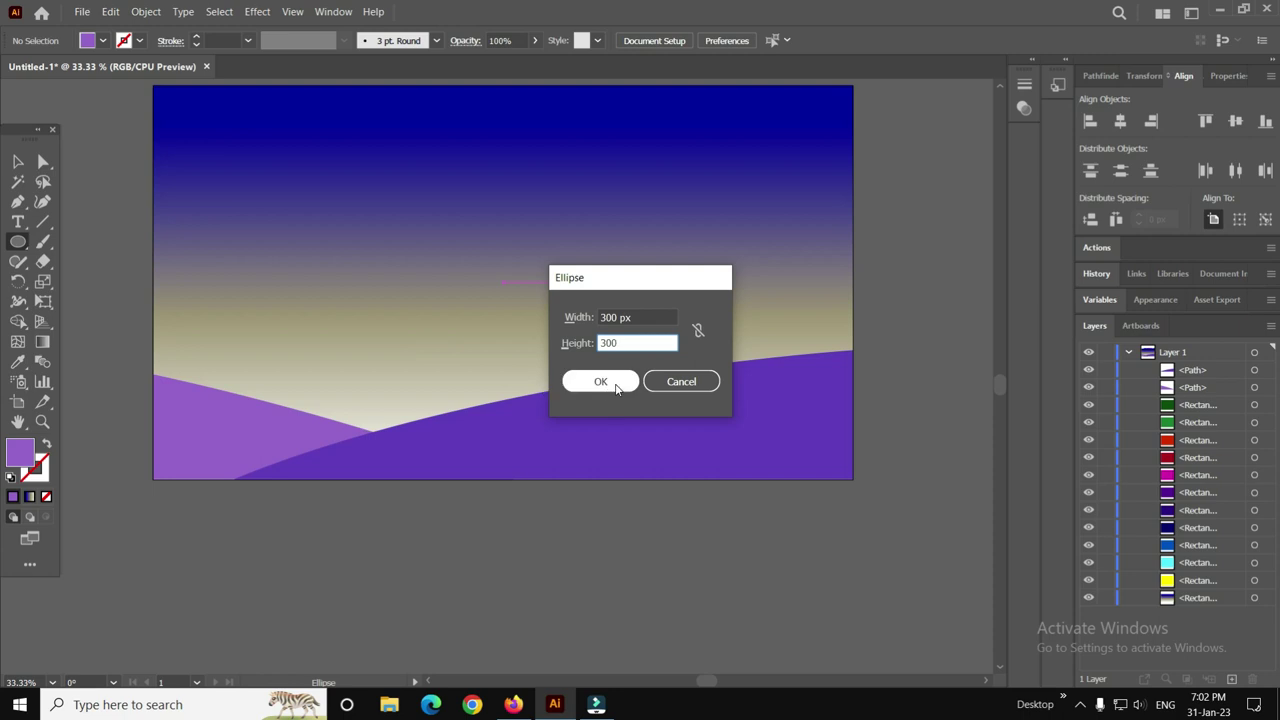
left_click(615, 381)
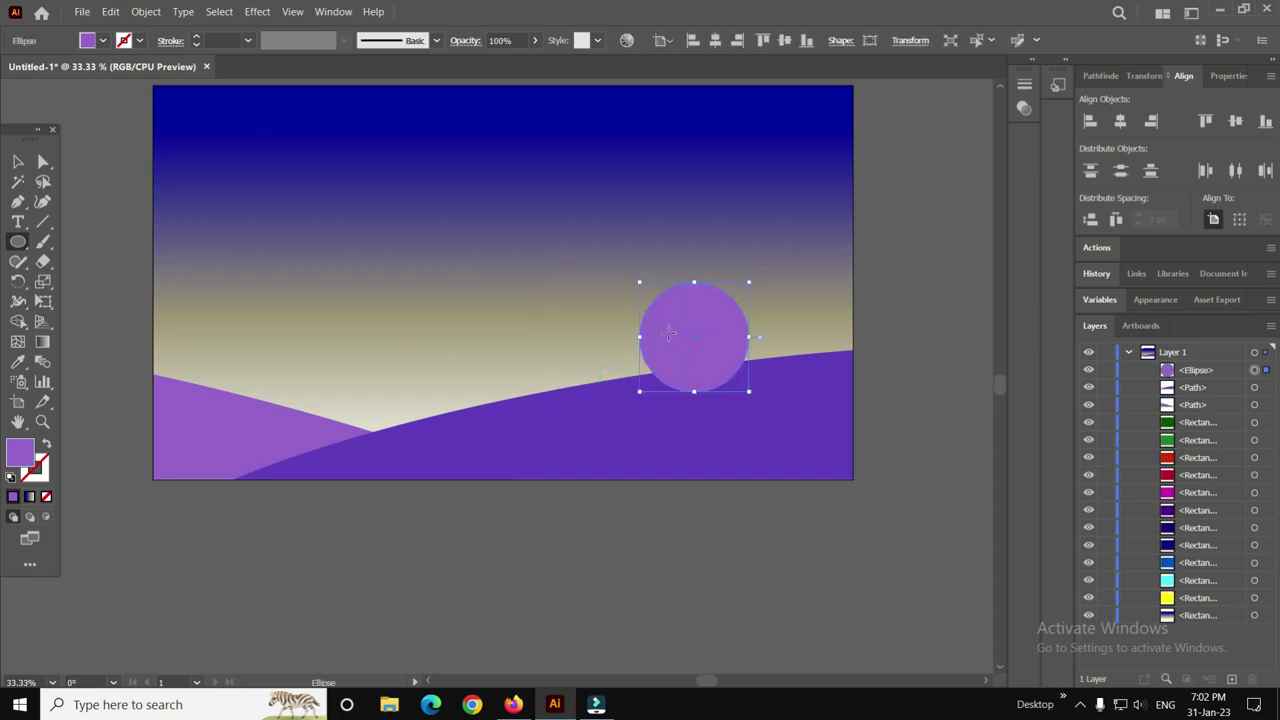
left_click(18, 162)
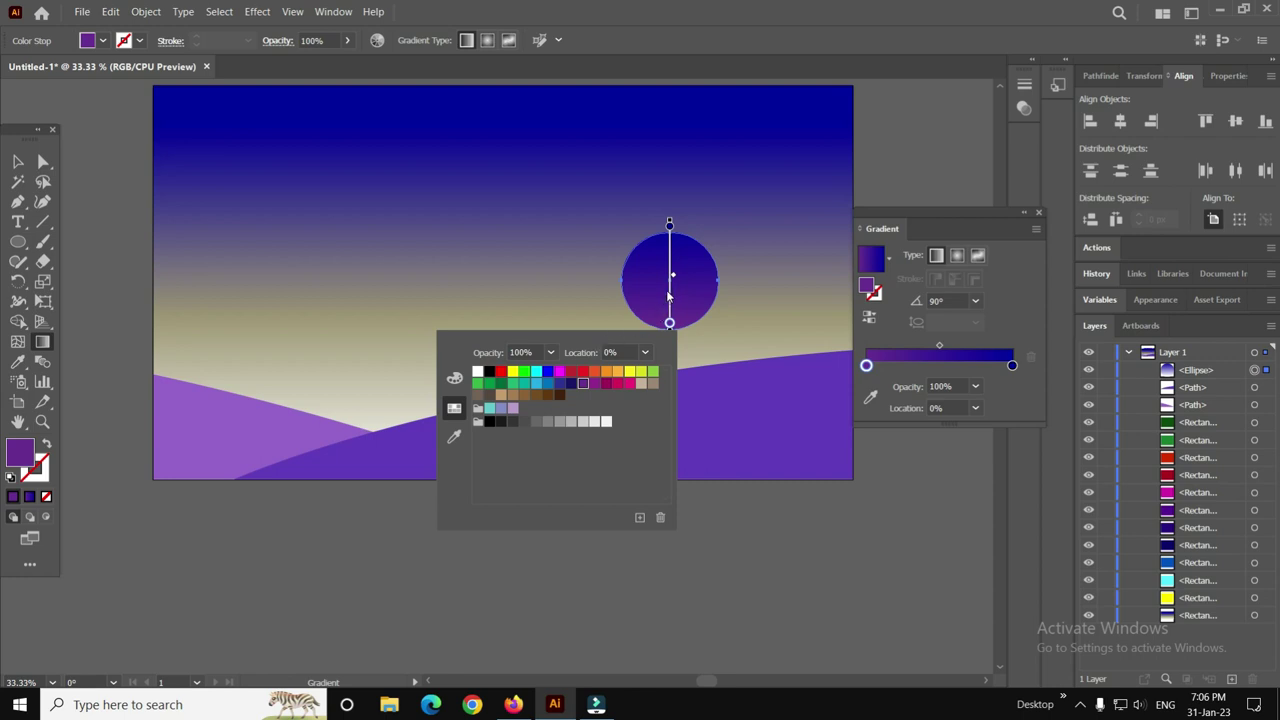
Reverse the circle's linear gradient by repositioning its colour stops, with purple at the top and blue at the bottom.
left_click(1034, 290)
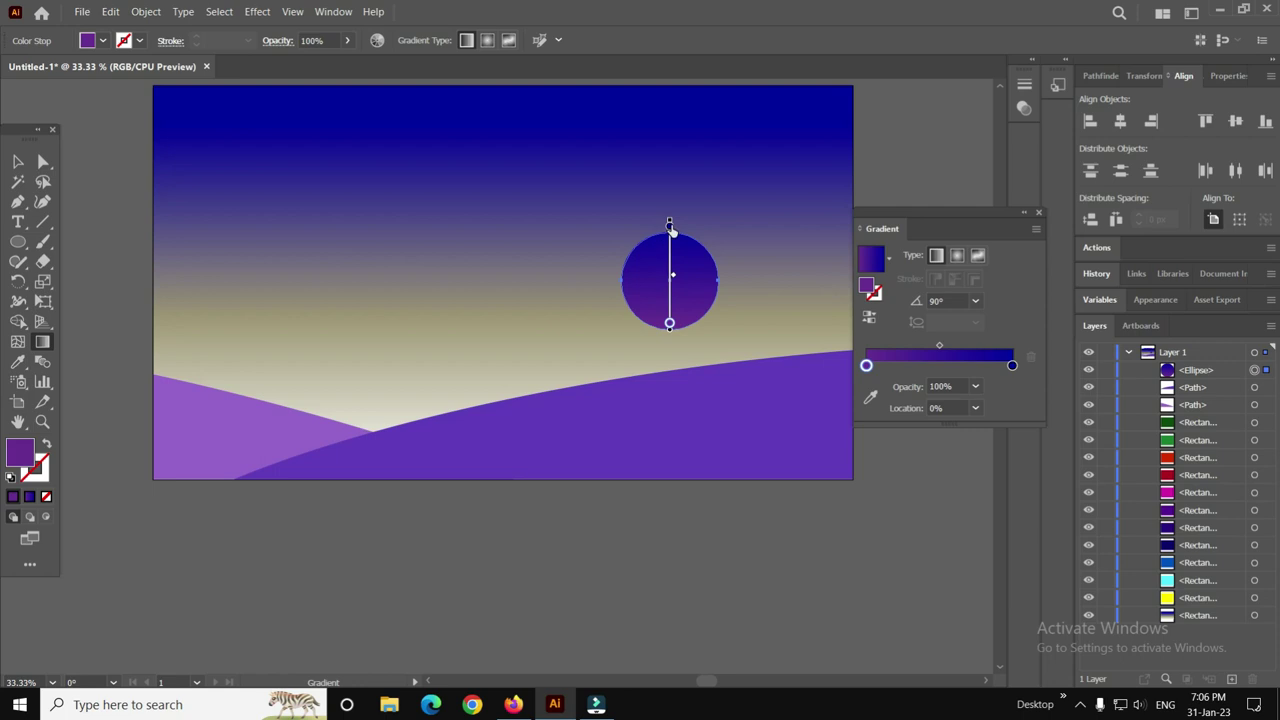
mouse_move(670, 228)
left_mouse_down()
mouse_move(668, 308)
mouse_move(670, 224)
left_mouse_up()
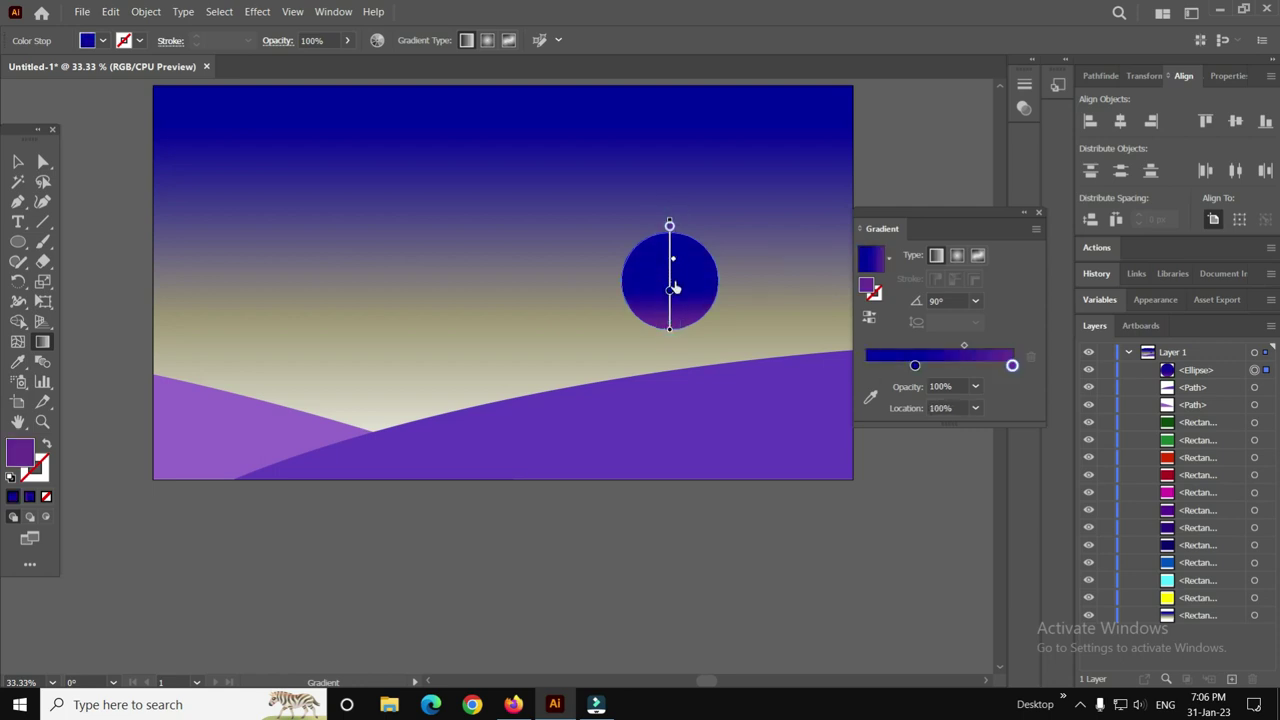
left_click_drag(670, 293, 666, 333)
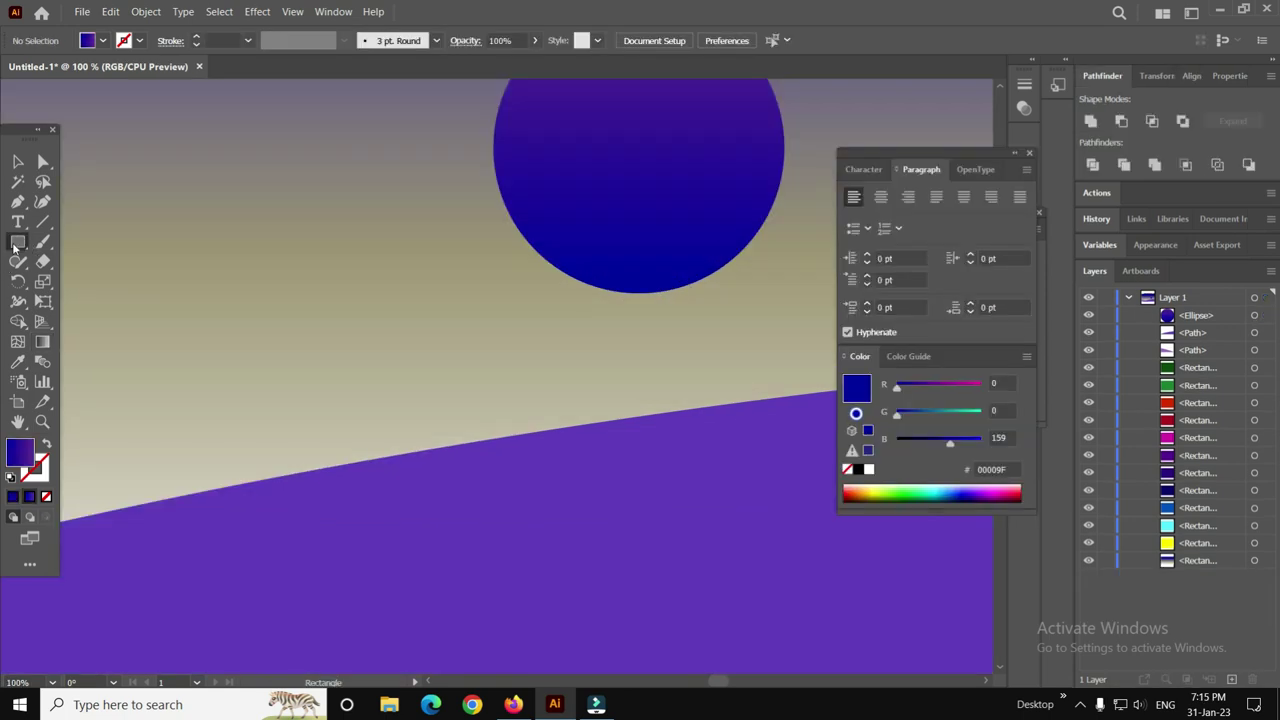
Draw a tall, narrow ellipse just below the gradient circle and move it left, clear of the circle.
left_click_drag(17, 243, 74, 279)
left_click_drag(496, 270, 674, 581)
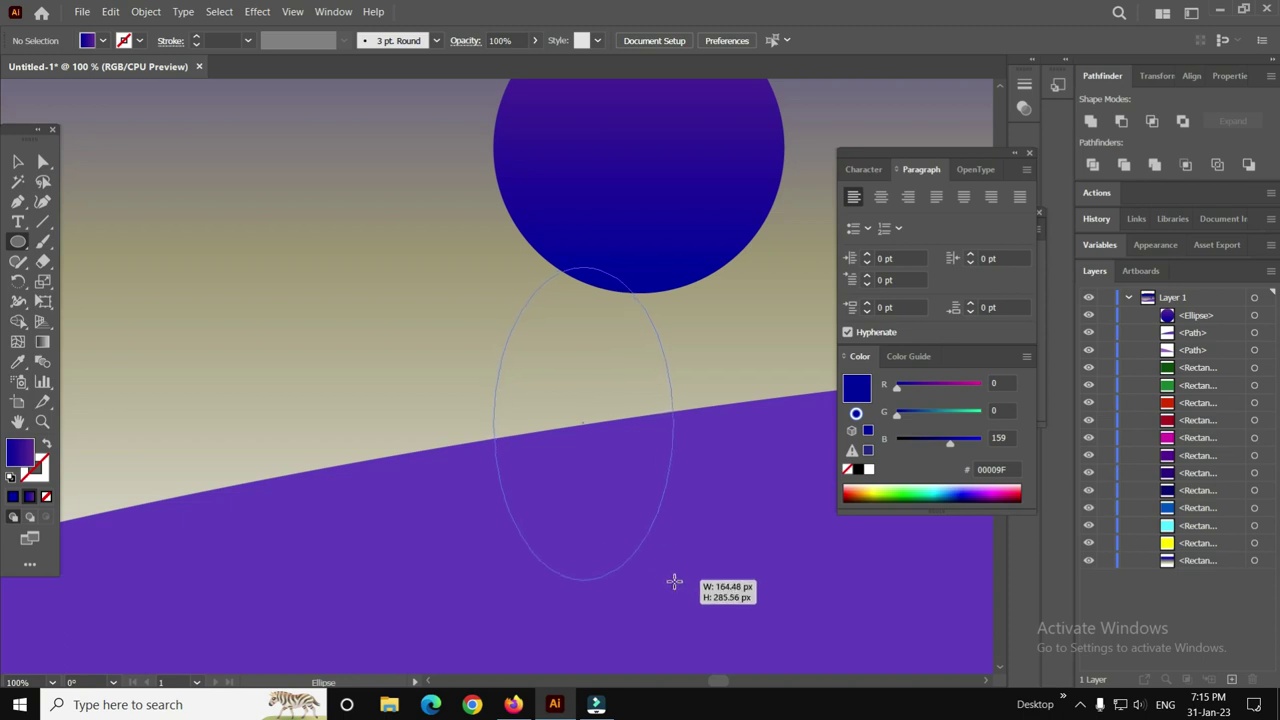
left_click_drag(674, 581, 657, 582)
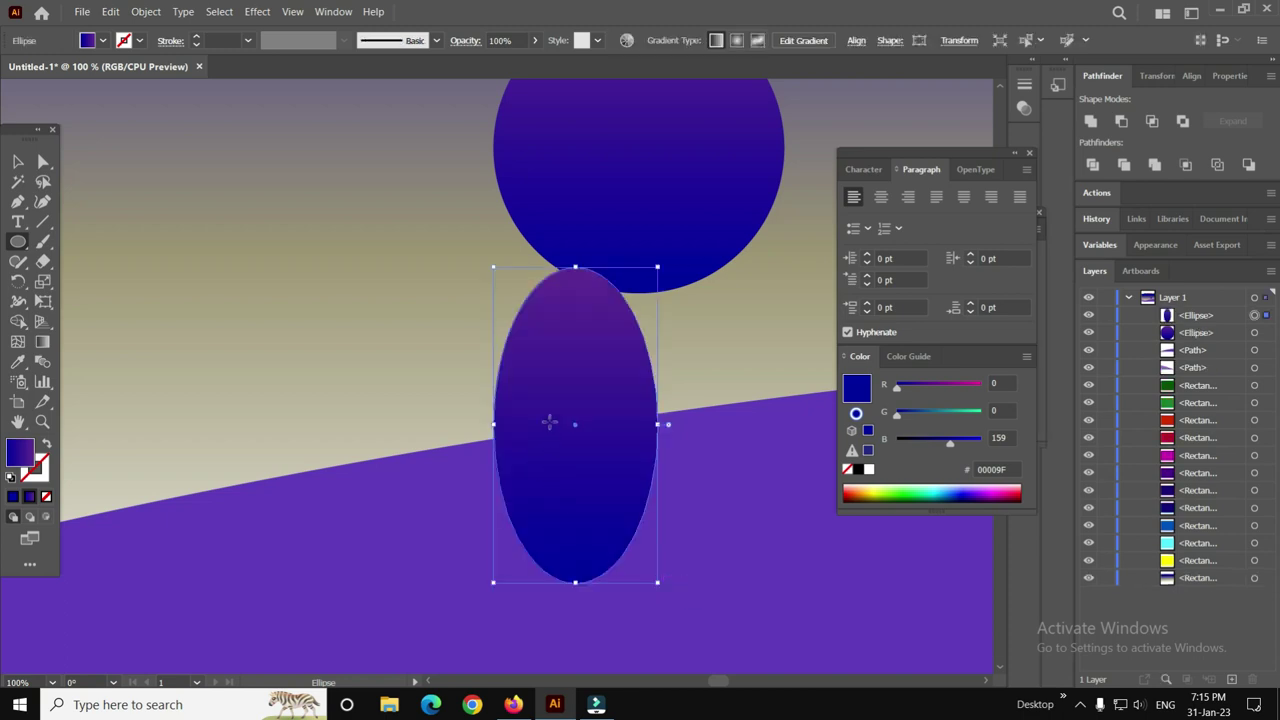
key("a")
left_click_drag(543, 434, 268, 346)
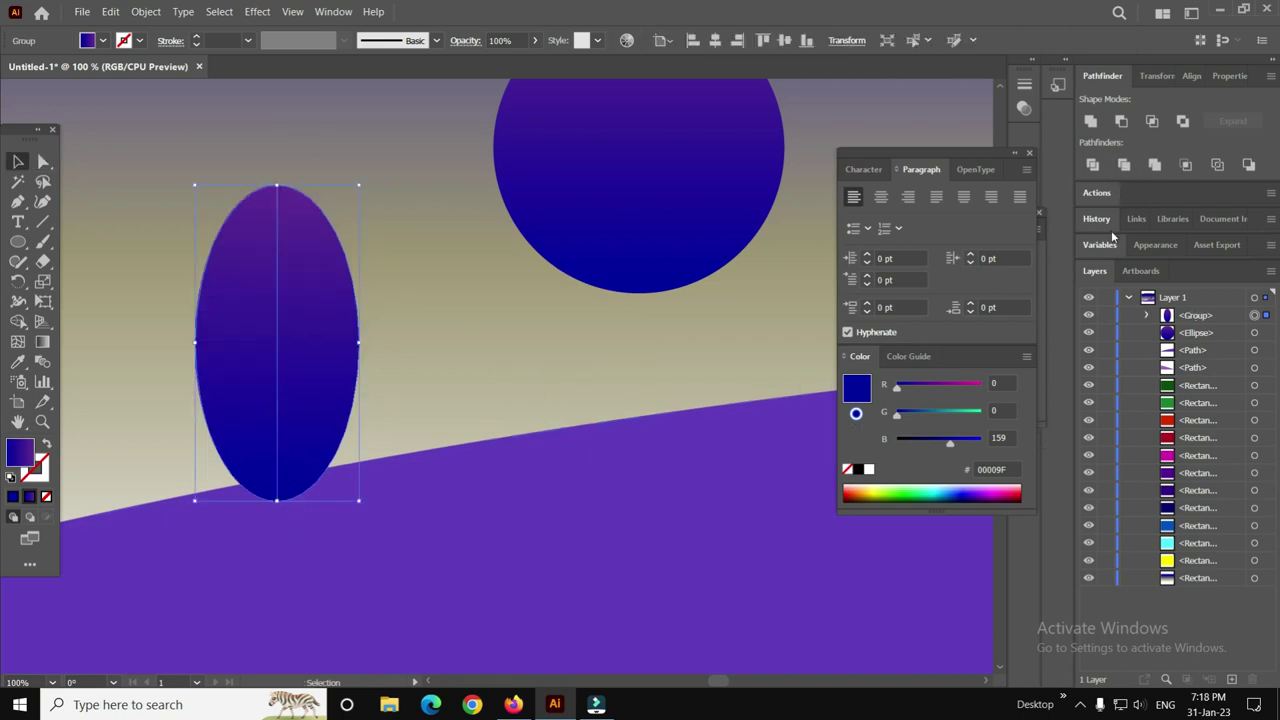
Shift the vertically divided ellipse slightly to the left and reduce it to its right half with Minus Back.
left_click(1024, 108)
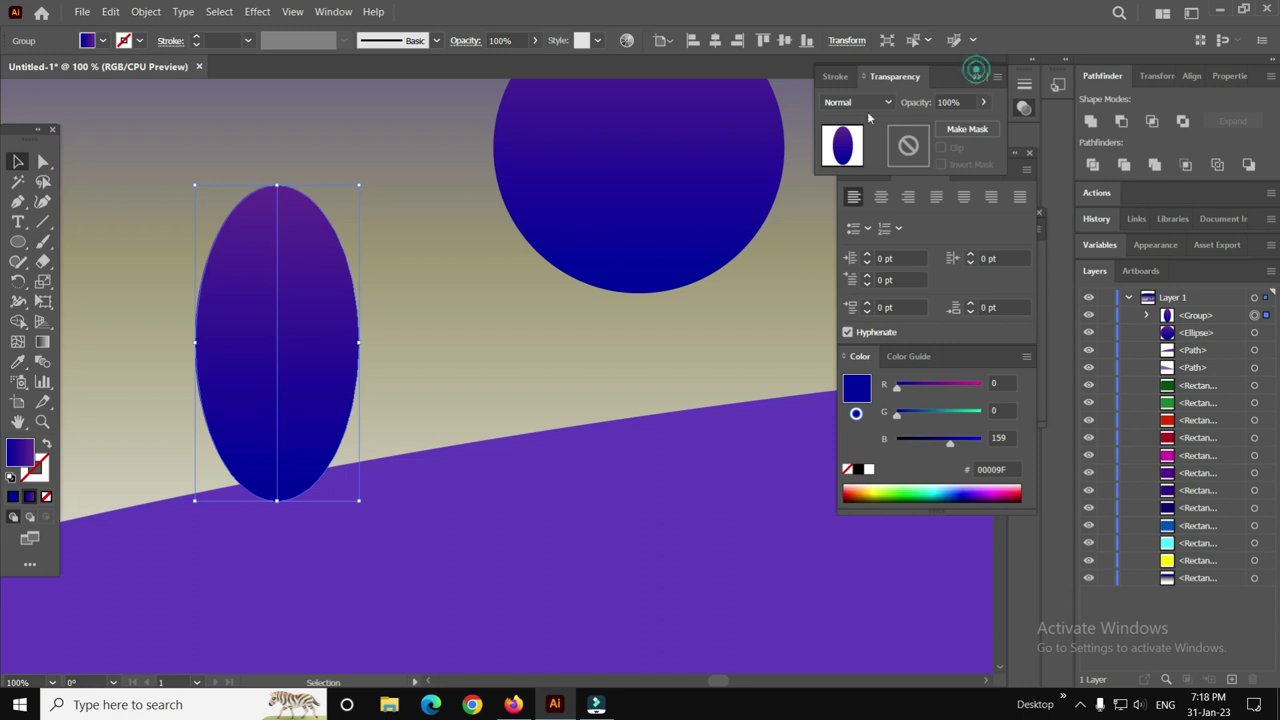
left_click_drag(310, 290, 277, 290)
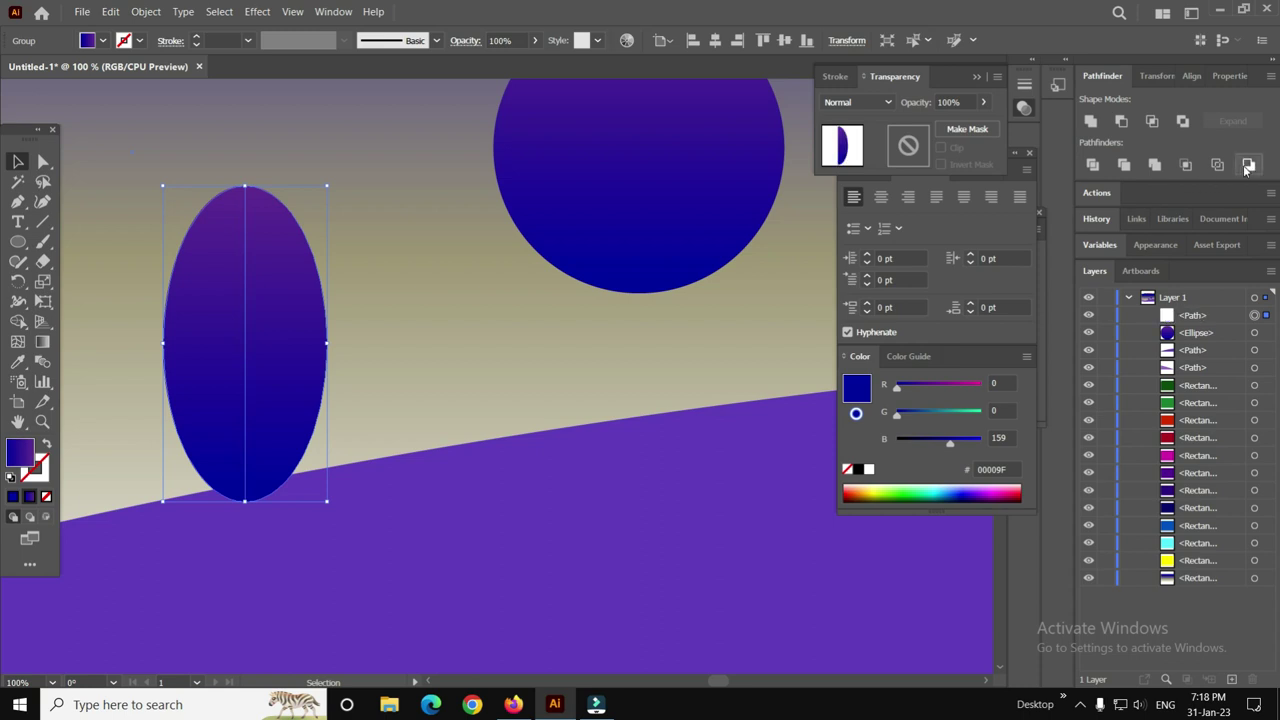
left_click(1247, 165)
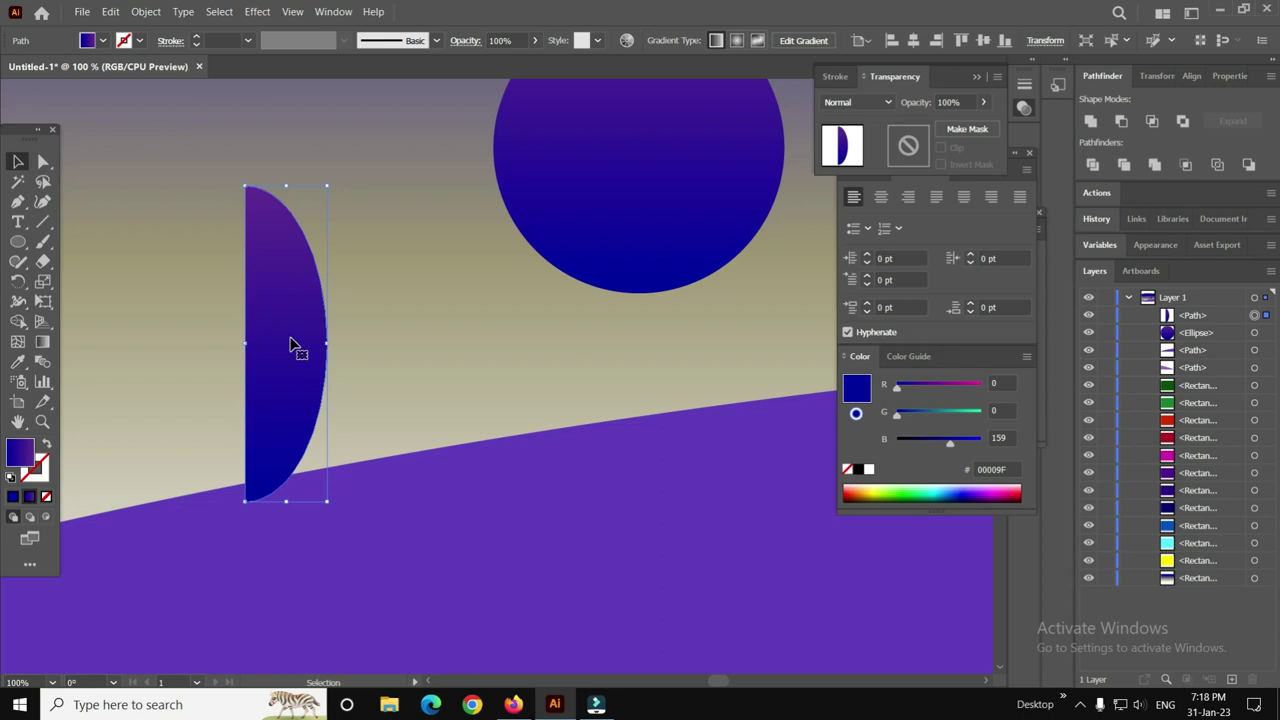
Duplicate the half-ellipse, rotate the copy 180°, and place it beside the original so that their curved edges touch.
left_click_drag(293, 345, 393, 345)
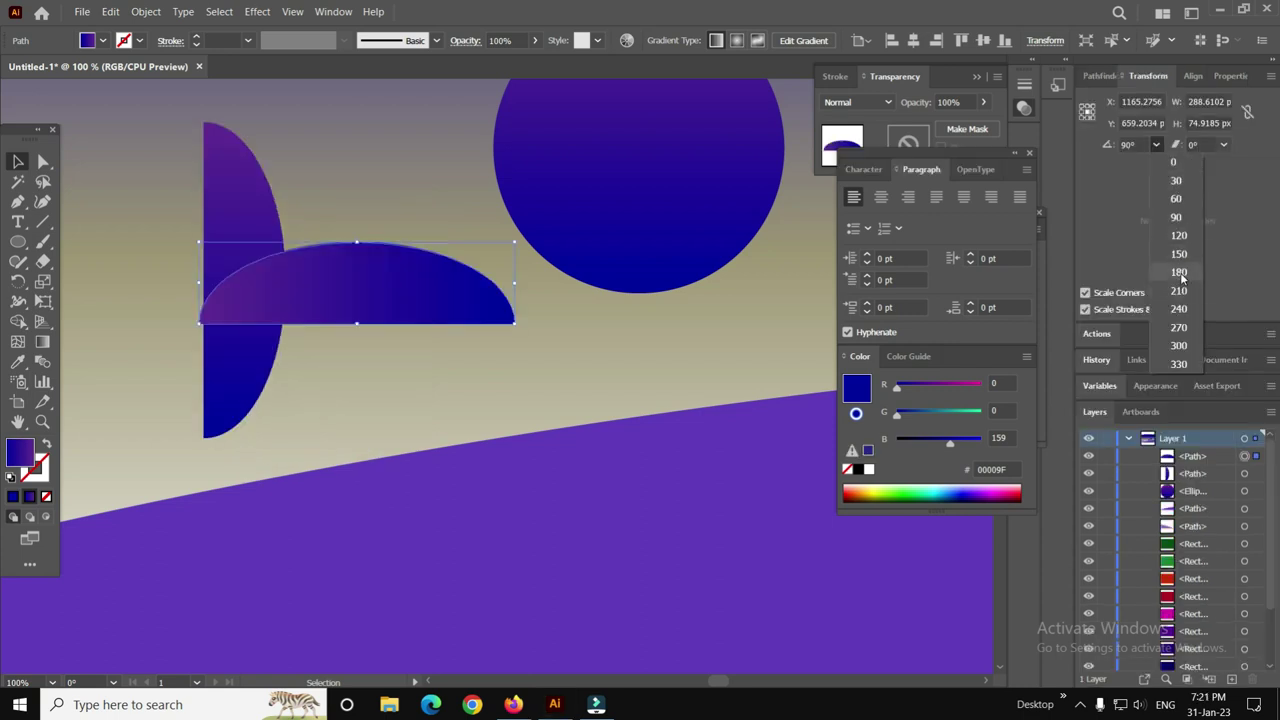
left_click(1179, 273)
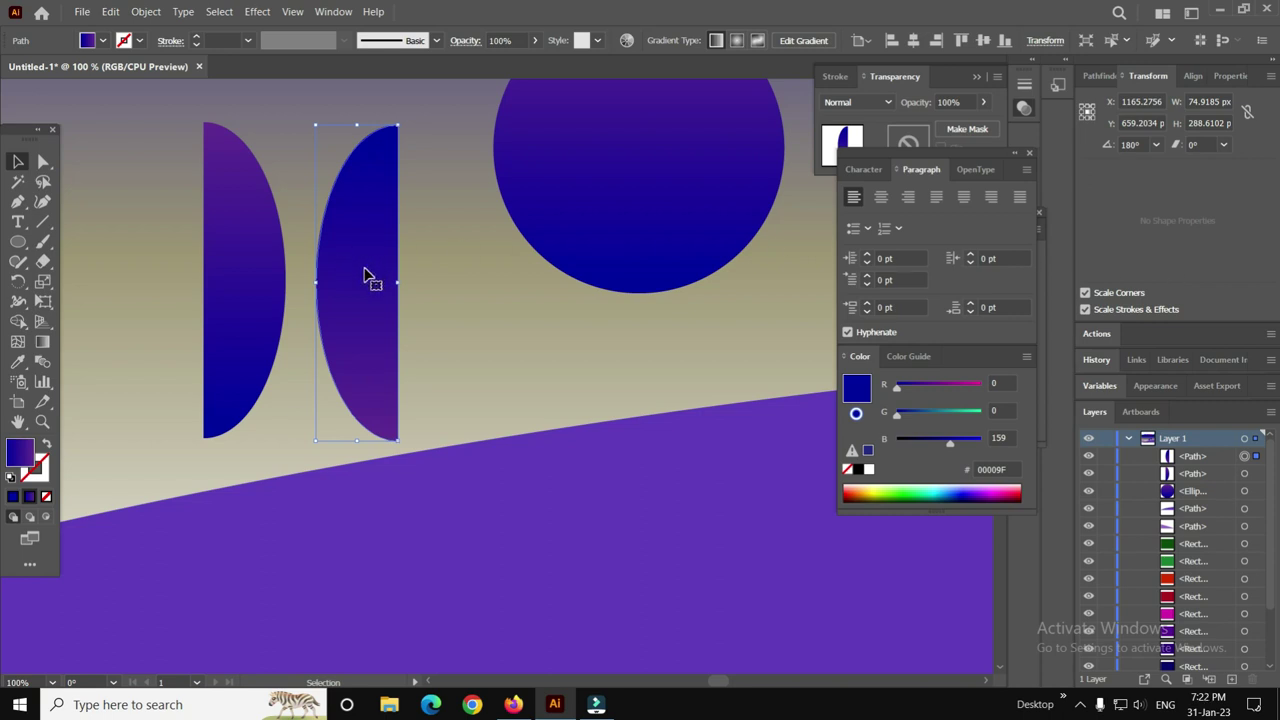
left_click_drag(363, 275, 336, 275)
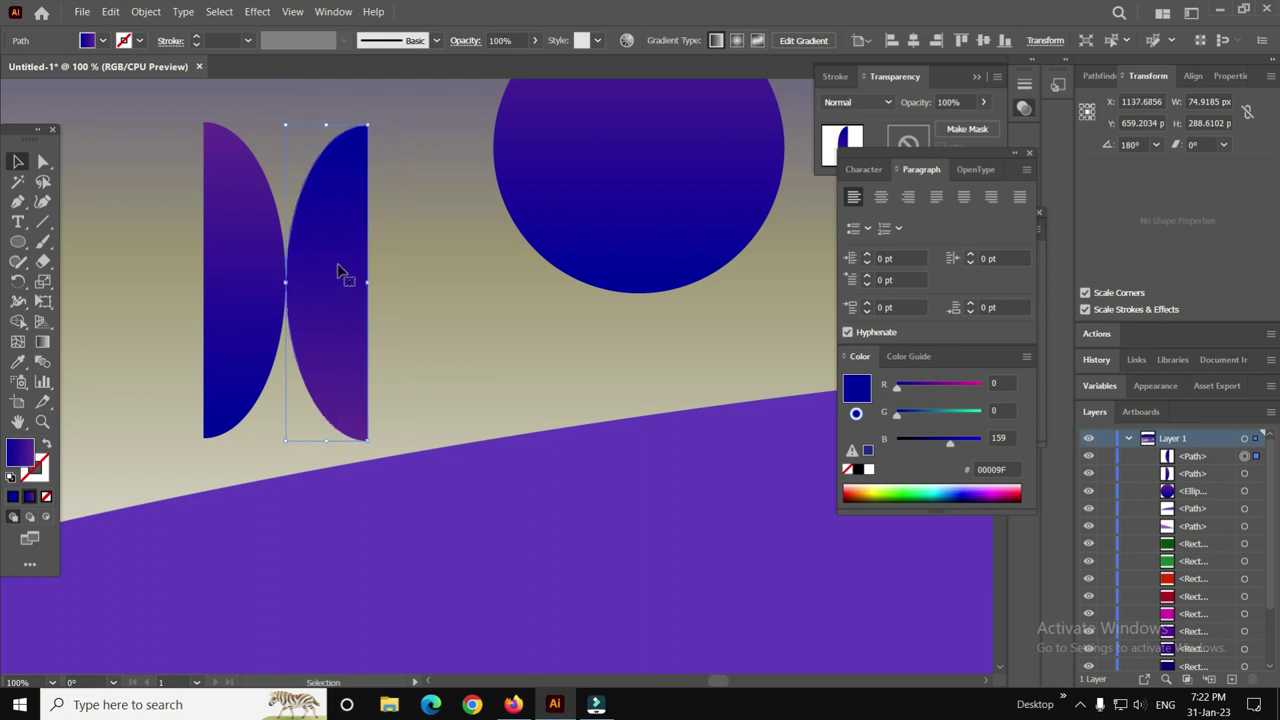
Draw a rectangle about 166 by 149 px across the lower part of both half-ellipses.
left_click(235, 282)
left_click(337, 280)
left_click(18, 241)
left_click(90, 242)
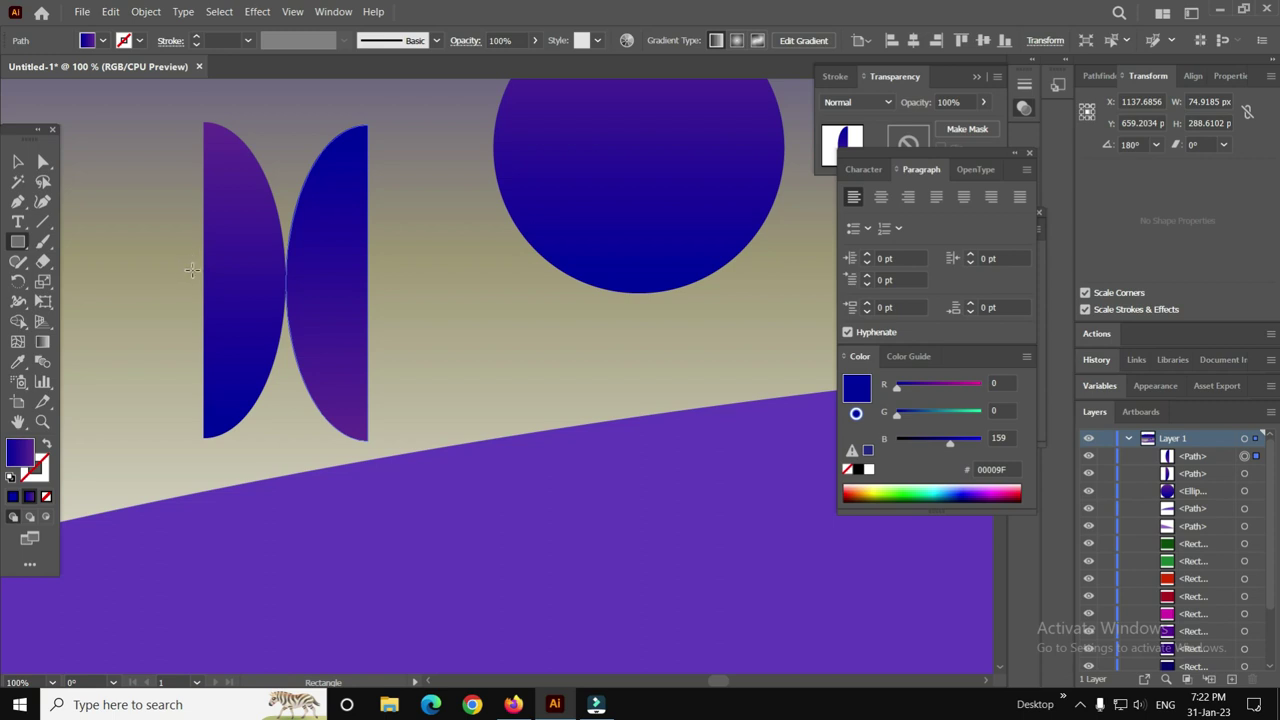
left_click_drag(192, 270, 375, 434)
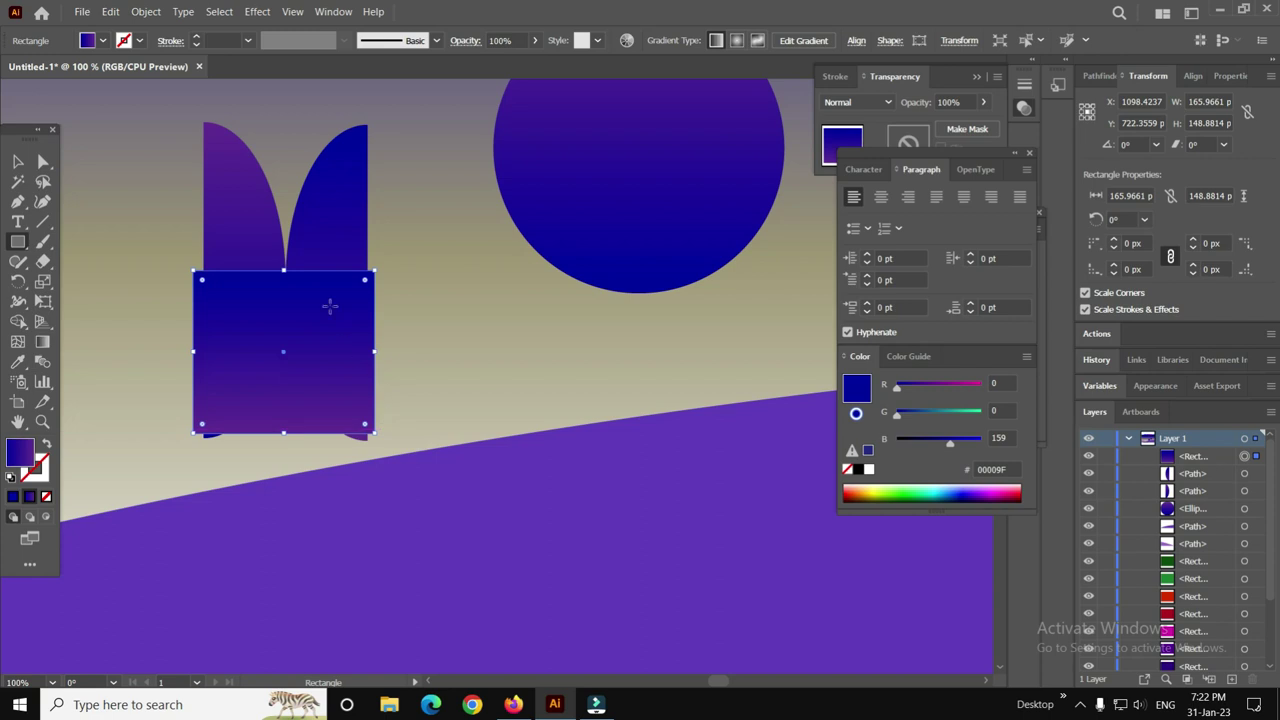
left_click(18, 163)
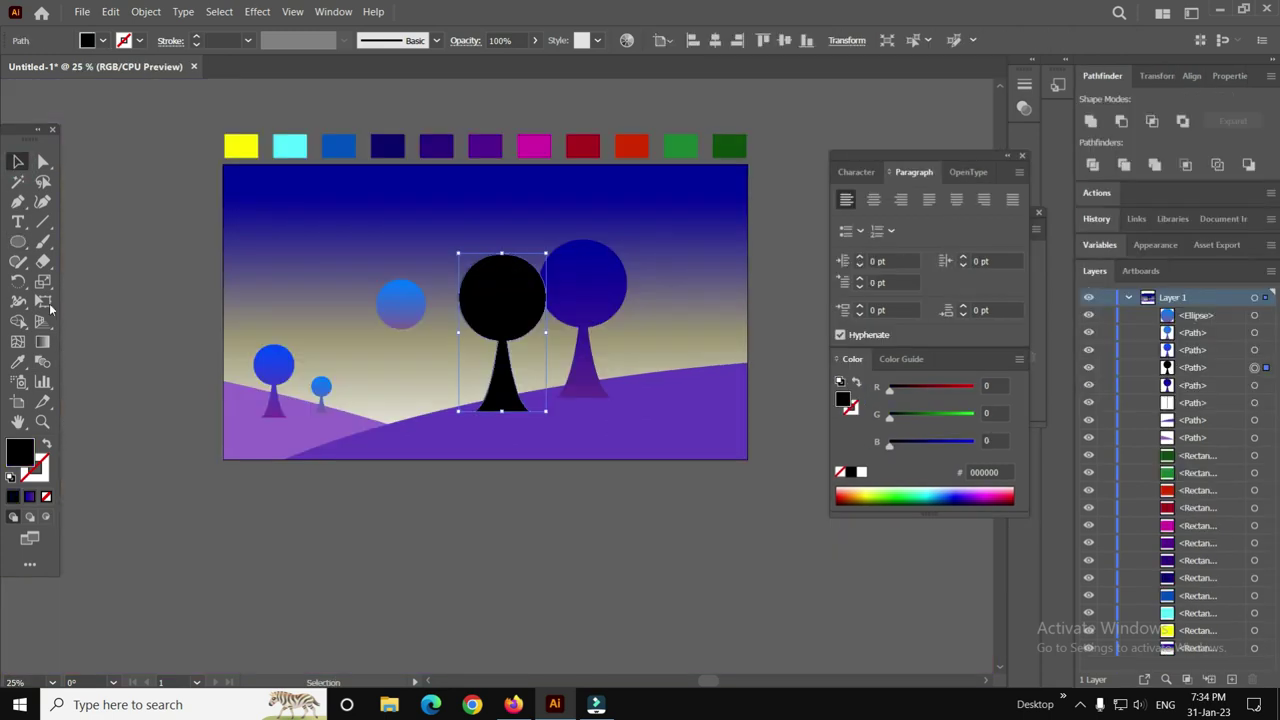
Flip the black tree copy upside down below its trunk base with Free Transform, shortening its height.
left_click(44, 302)
left_click(44, 305)
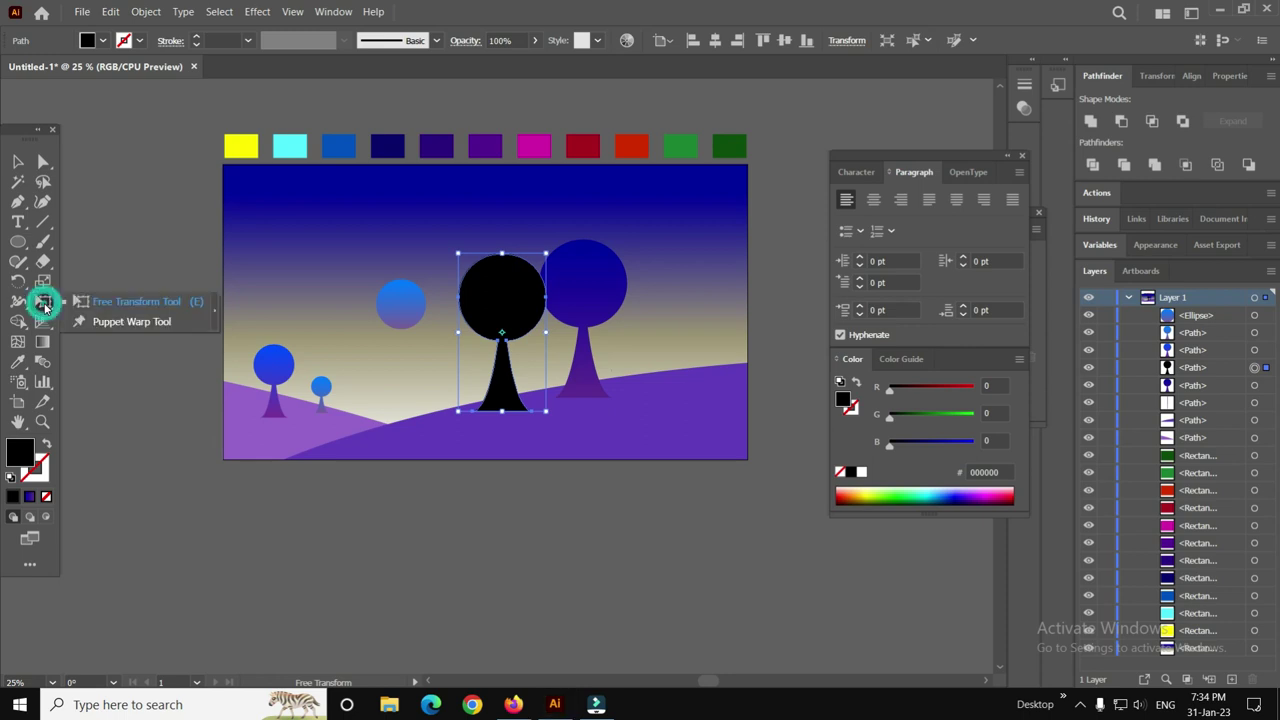
left_click(213, 309)
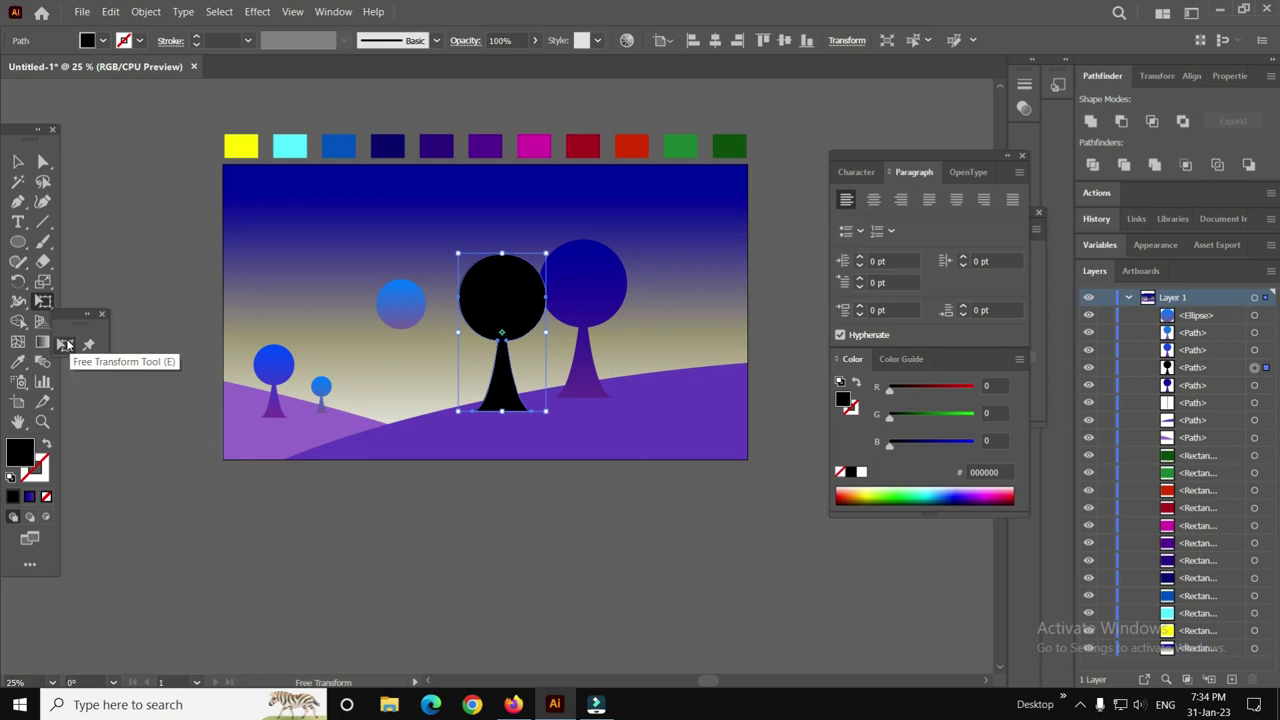
left_click(65, 345)
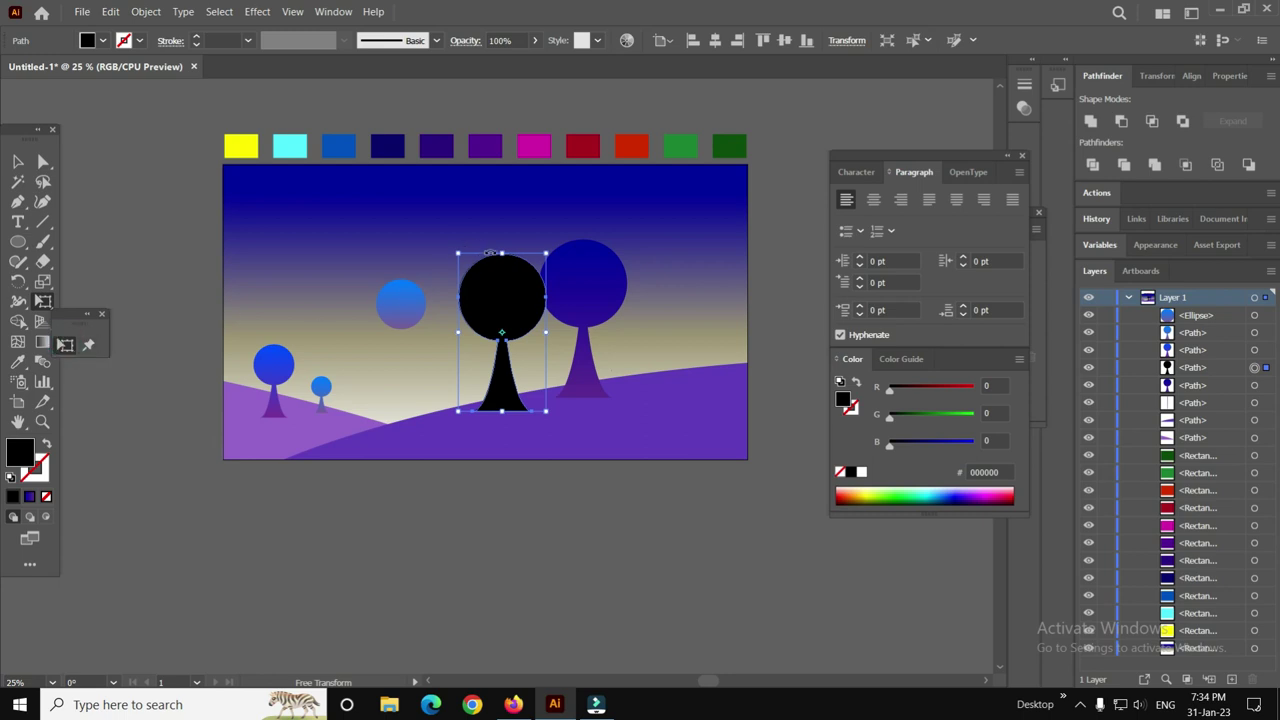
left_click_drag(500, 256, 568, 531)
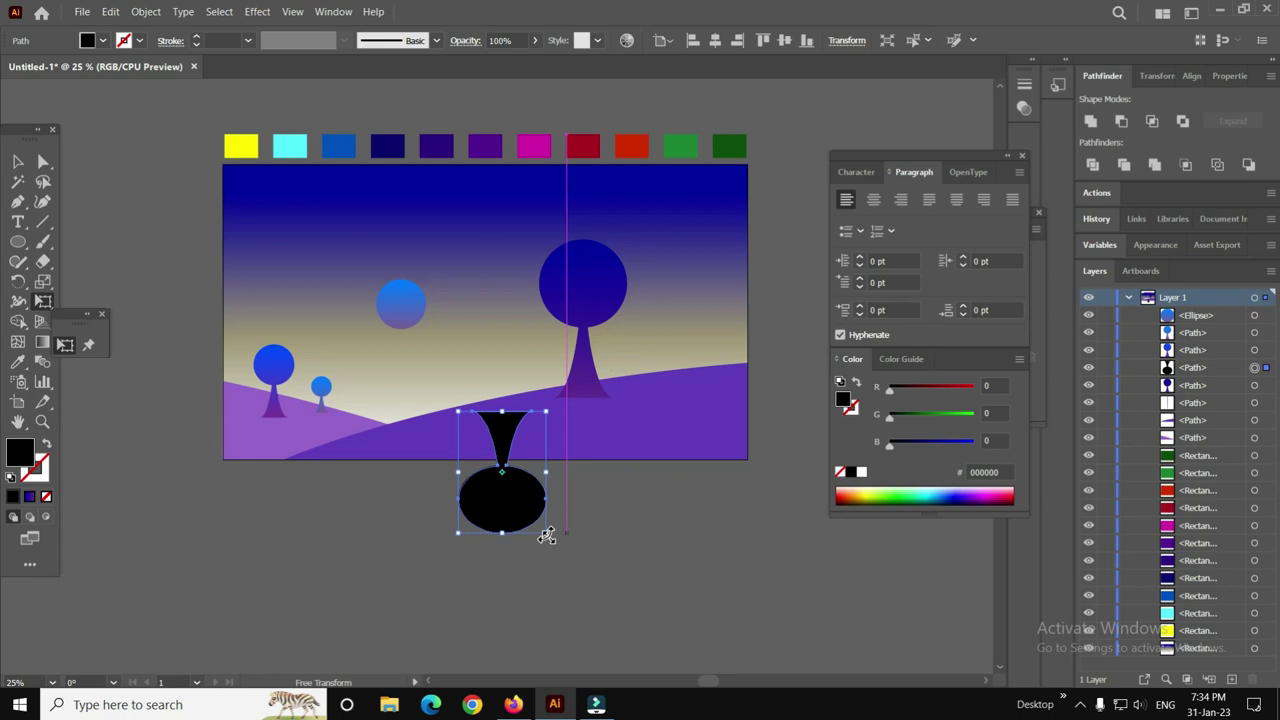
Flatten and slant the flipped black tree to the right, and move it to the base of the large tree.
mouse_move(548, 531)
left_mouse_down()
mouse_move(578, 534)
mouse_move(563, 551)
mouse_move(530, 548)
left_mouse_up()
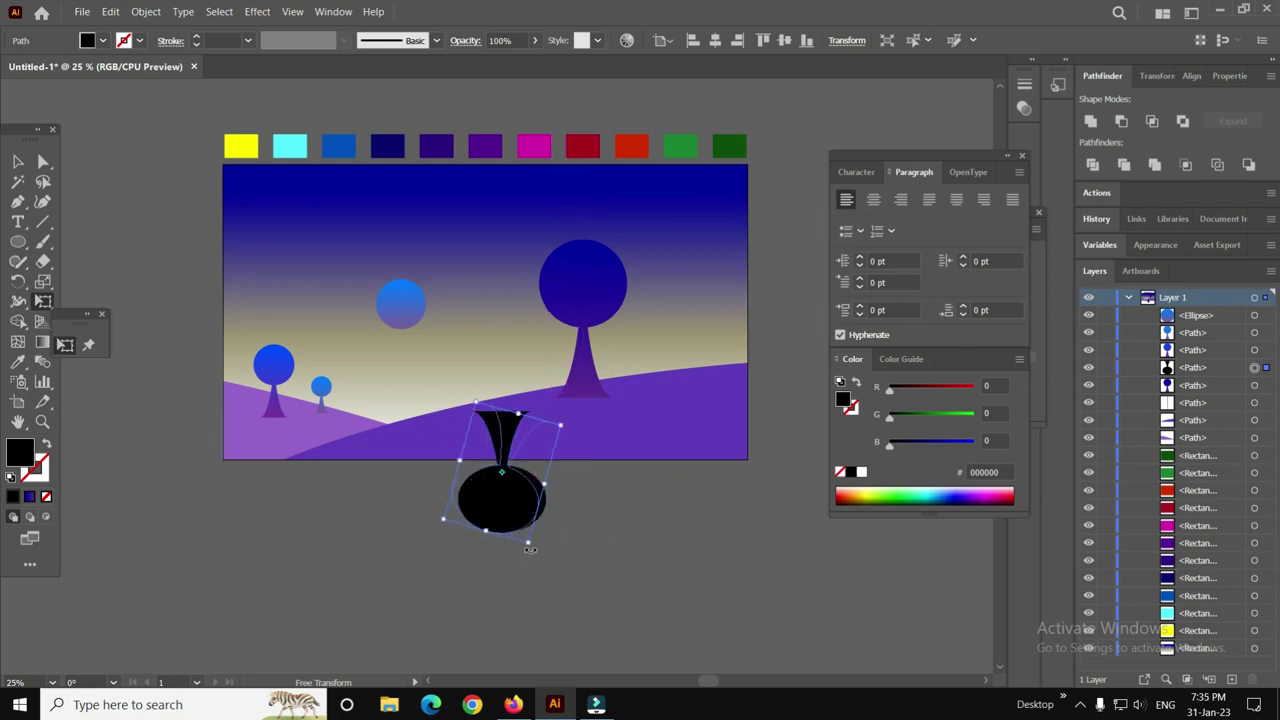
key("ctrl+z")
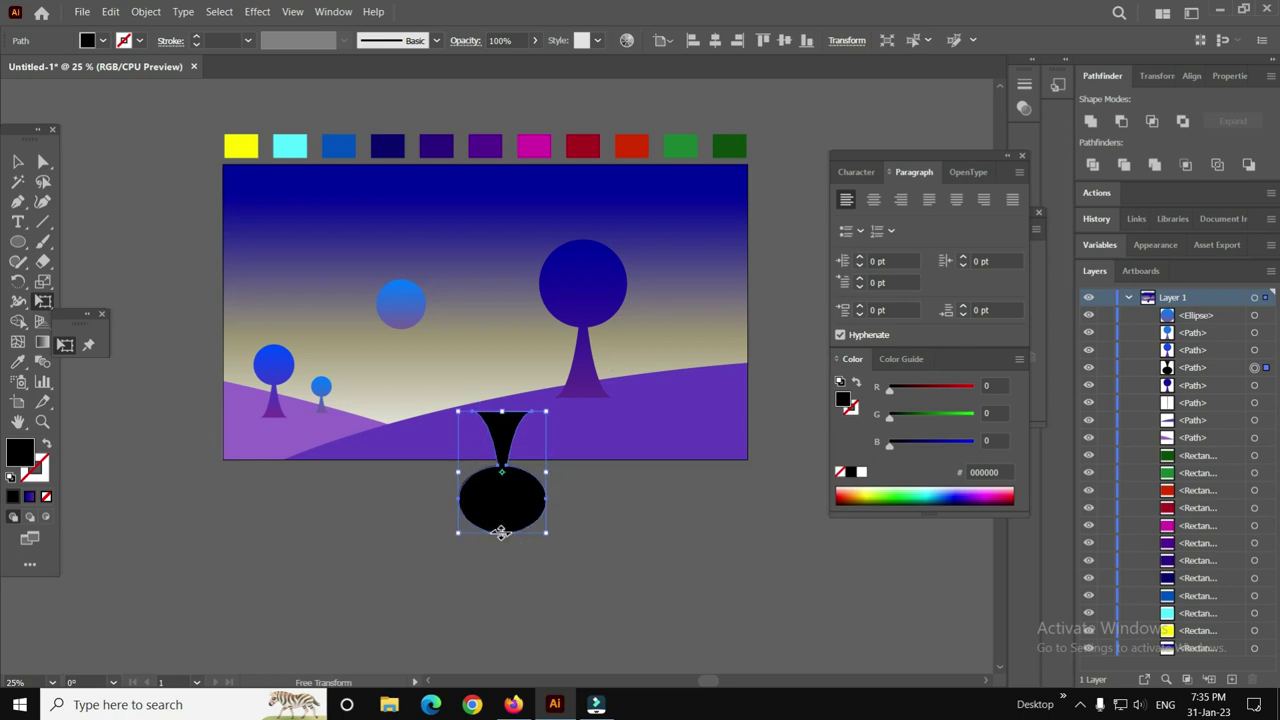
left_click_drag(501, 533, 572, 460)
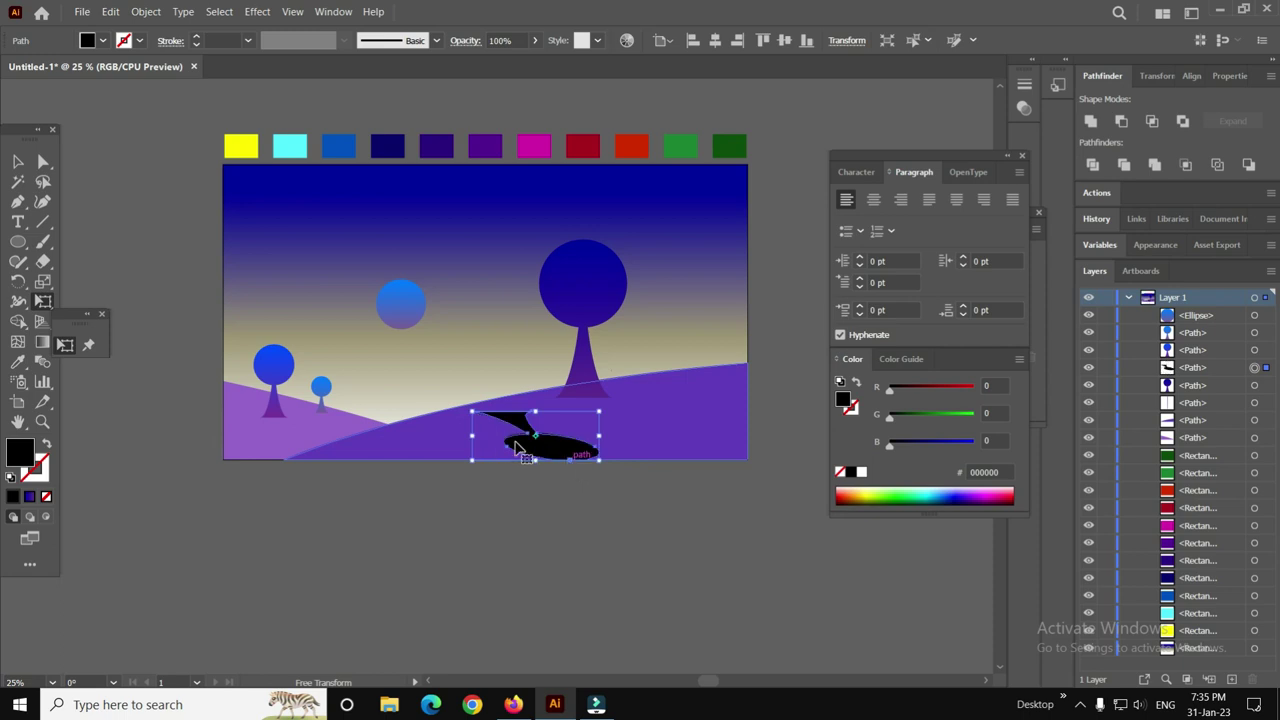
left_click_drag(528, 421, 600, 407)
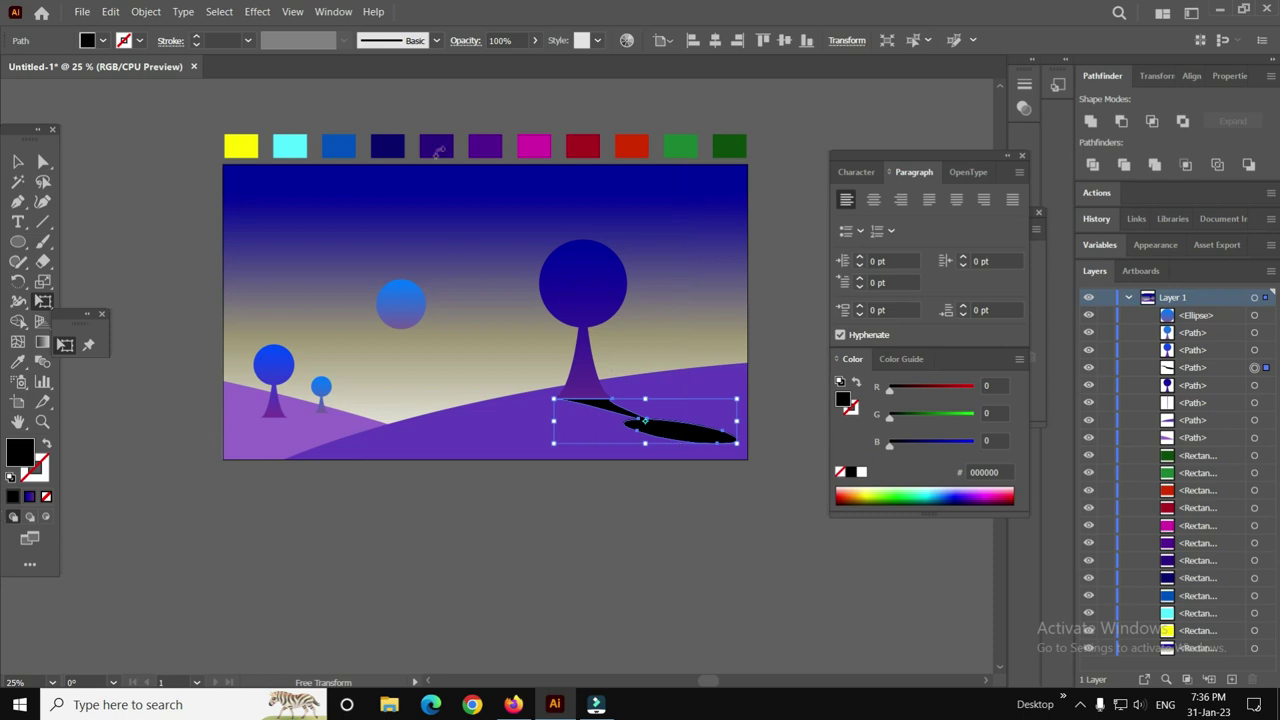
Lower the black shadow shape's opacity to 41% and deselect it.
left_click(535, 44)
left_click_drag(531, 62, 496, 68)
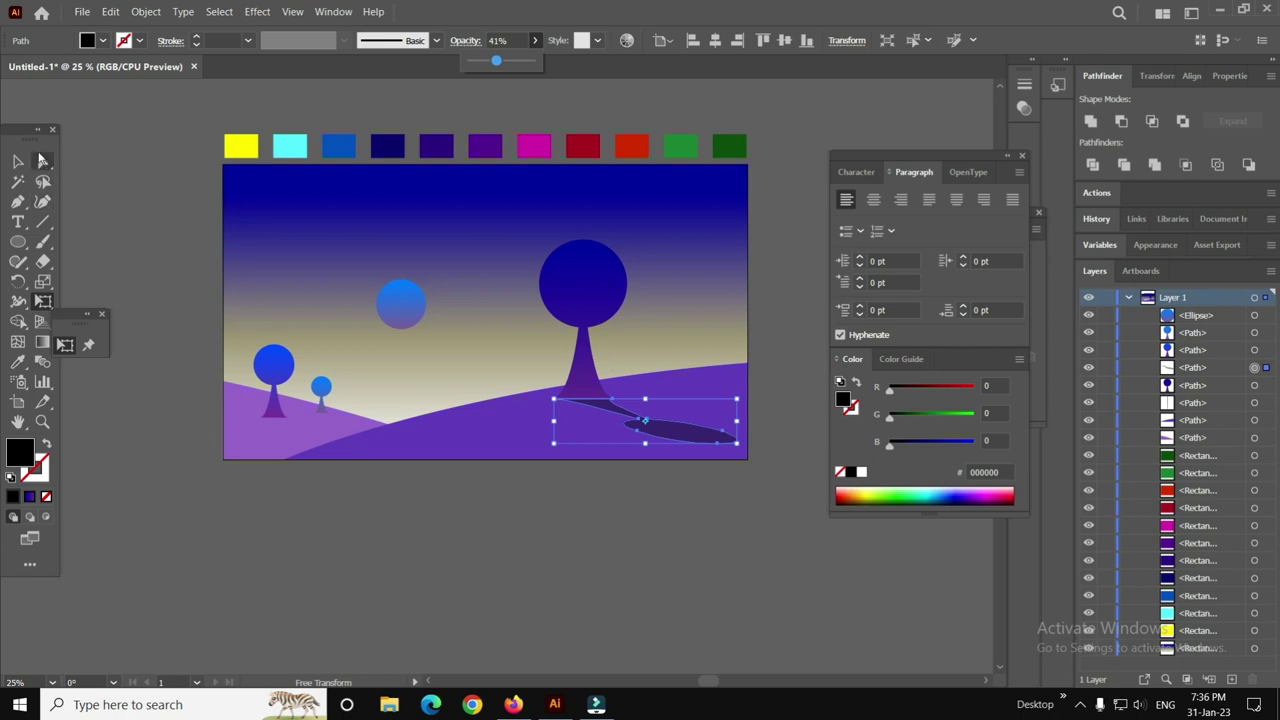
left_click(18, 161)
left_click(522, 527)
Nudge the large tree's shadow up until its edge meets the bottom of the trunk.
mouse_move(513, 704)
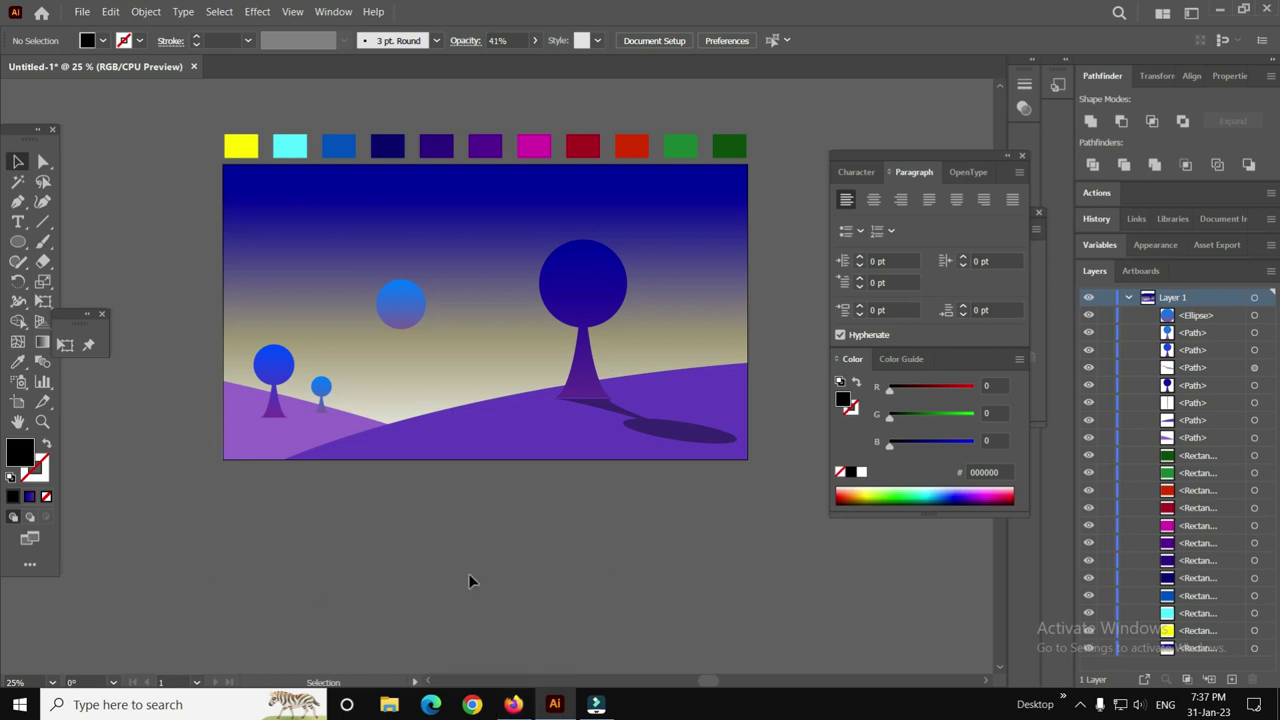
key("ctrl+=")
key("ctrl+=")
key("ctrl+=")
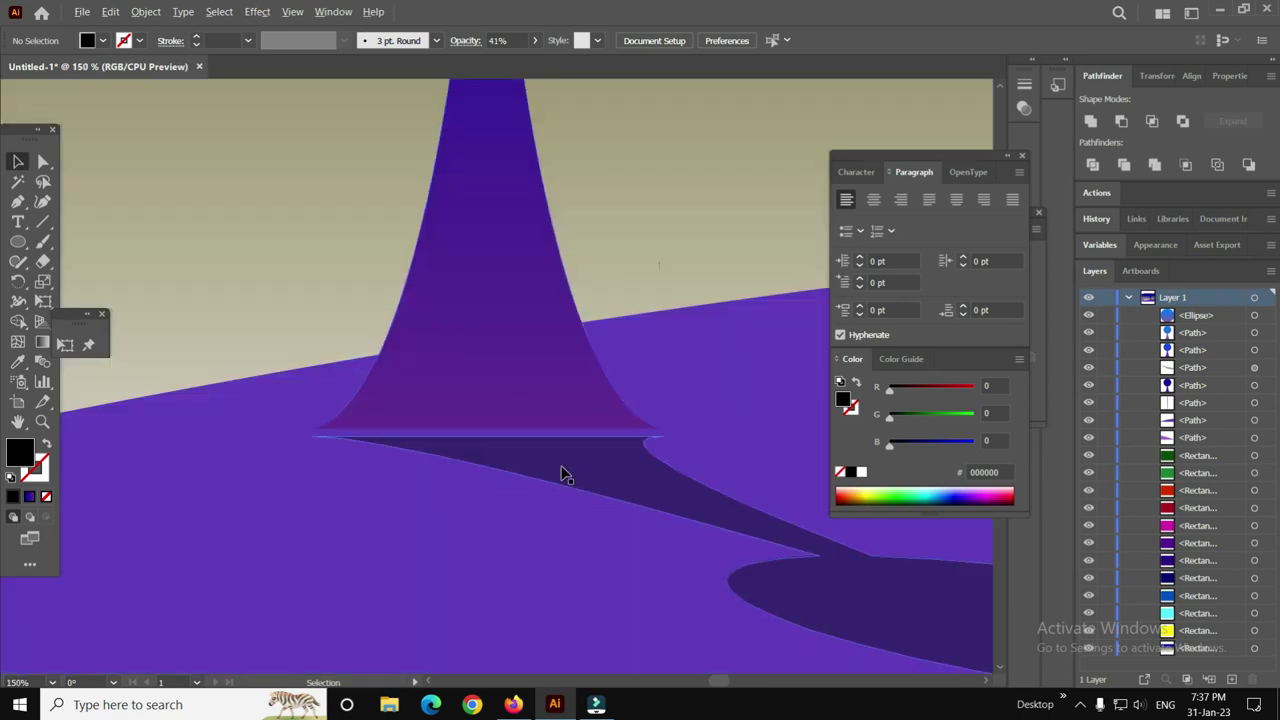
left_click(612, 490)
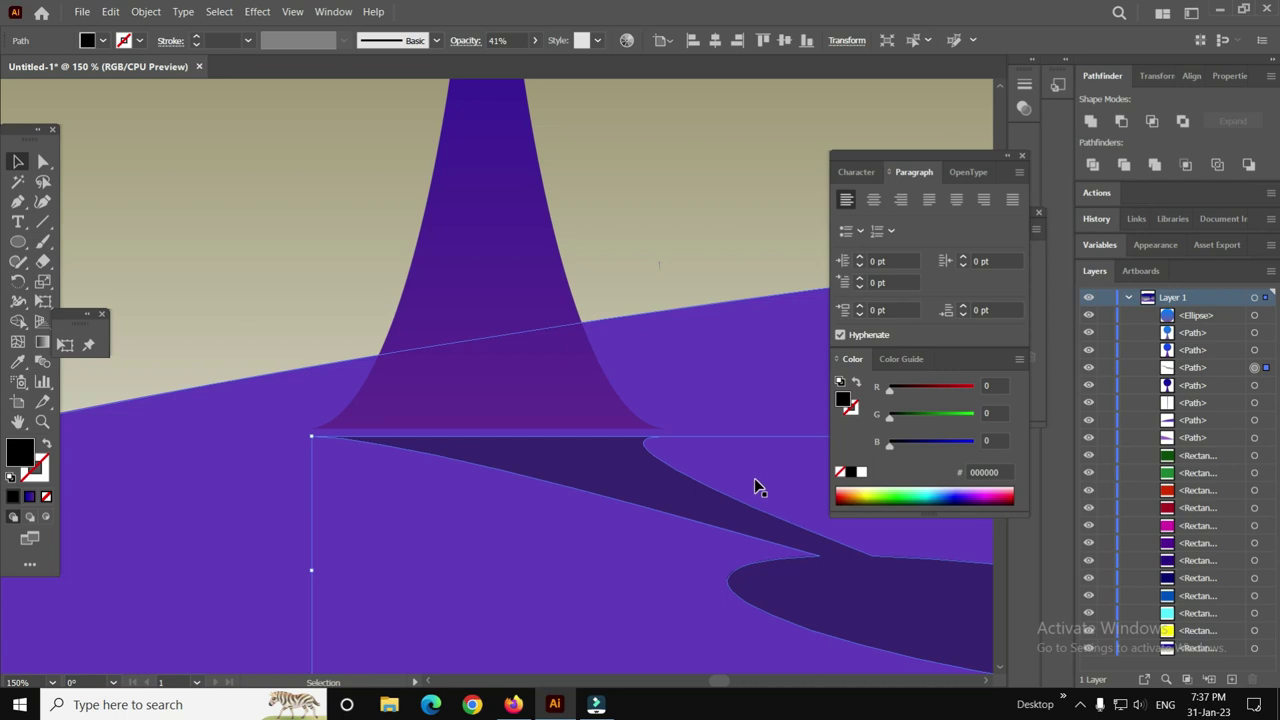
key("Up")
key("Up")
key("Up")
key("Up")
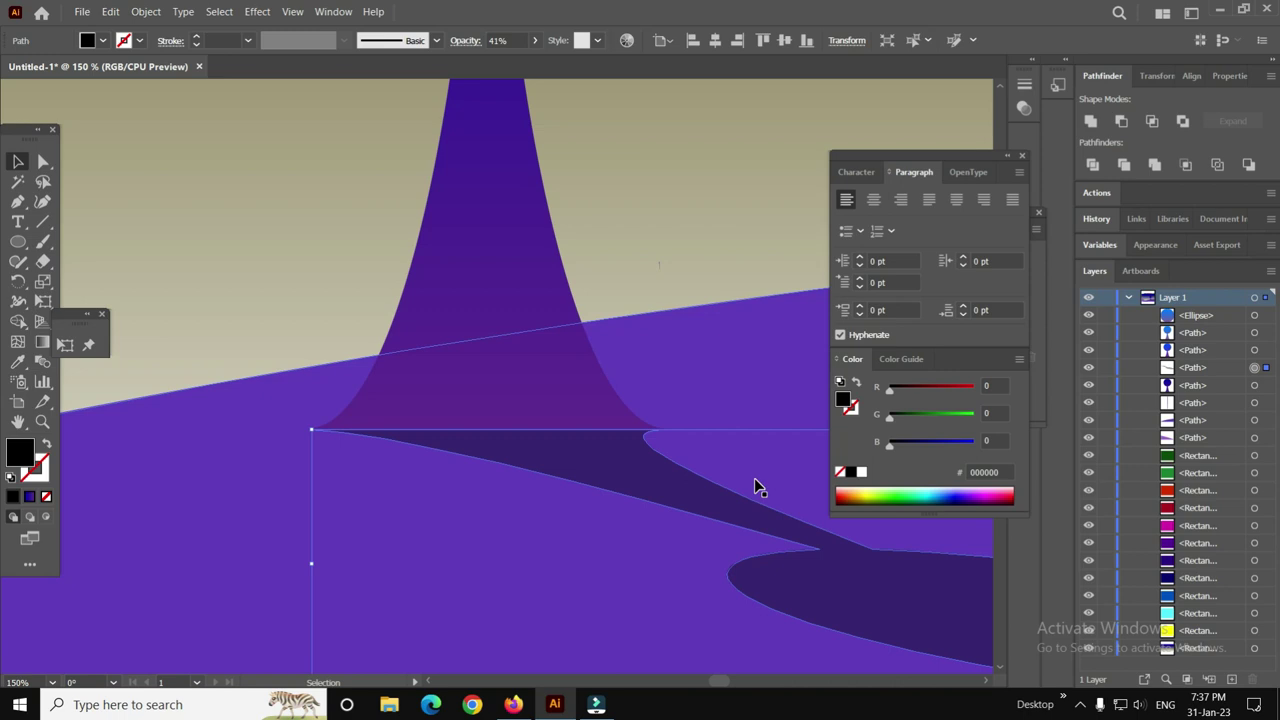
left_click(234, 348)
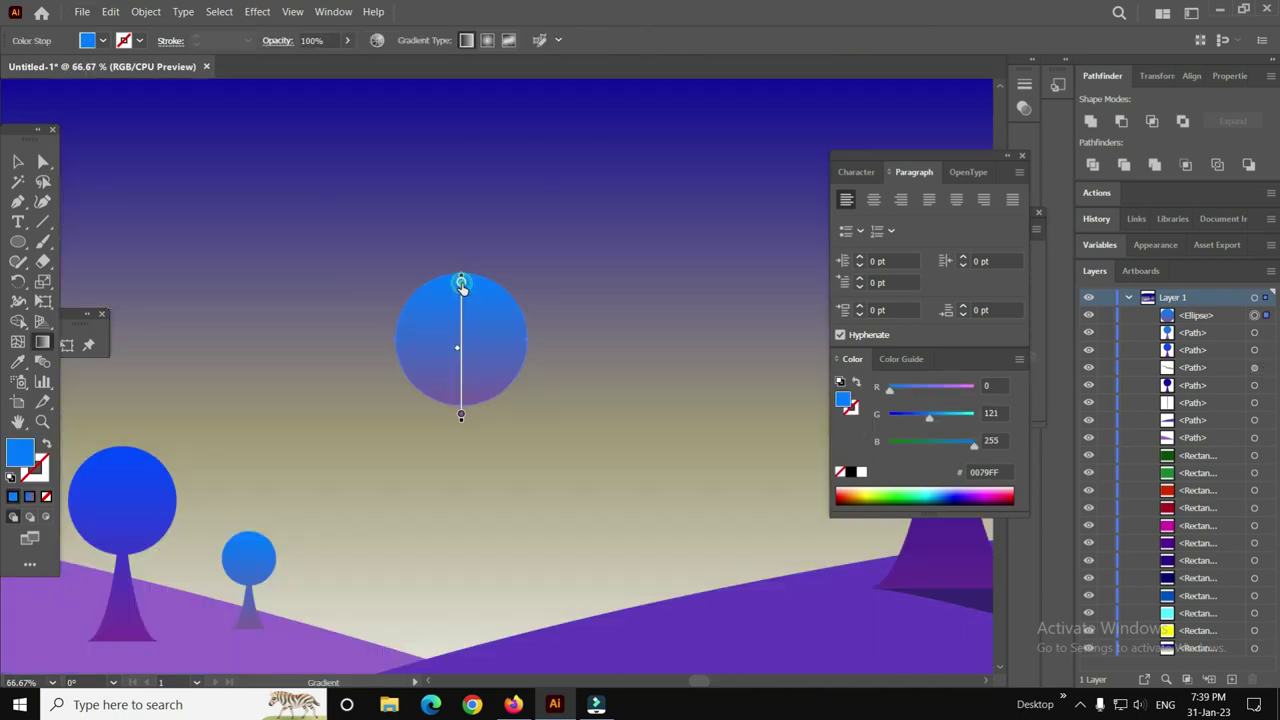
Recolour the top gradient stop of the circle in the sky to light turquoise 6AFFE4.
double_click(461, 284)
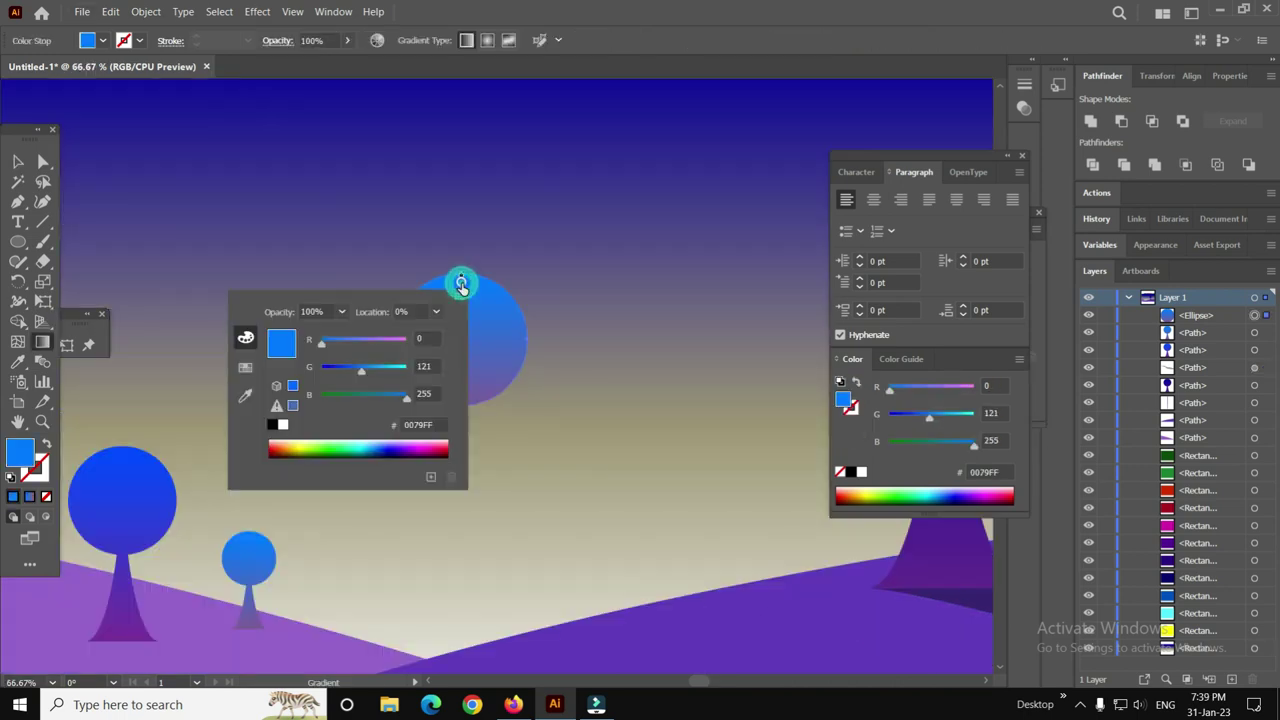
left_click(306, 446)
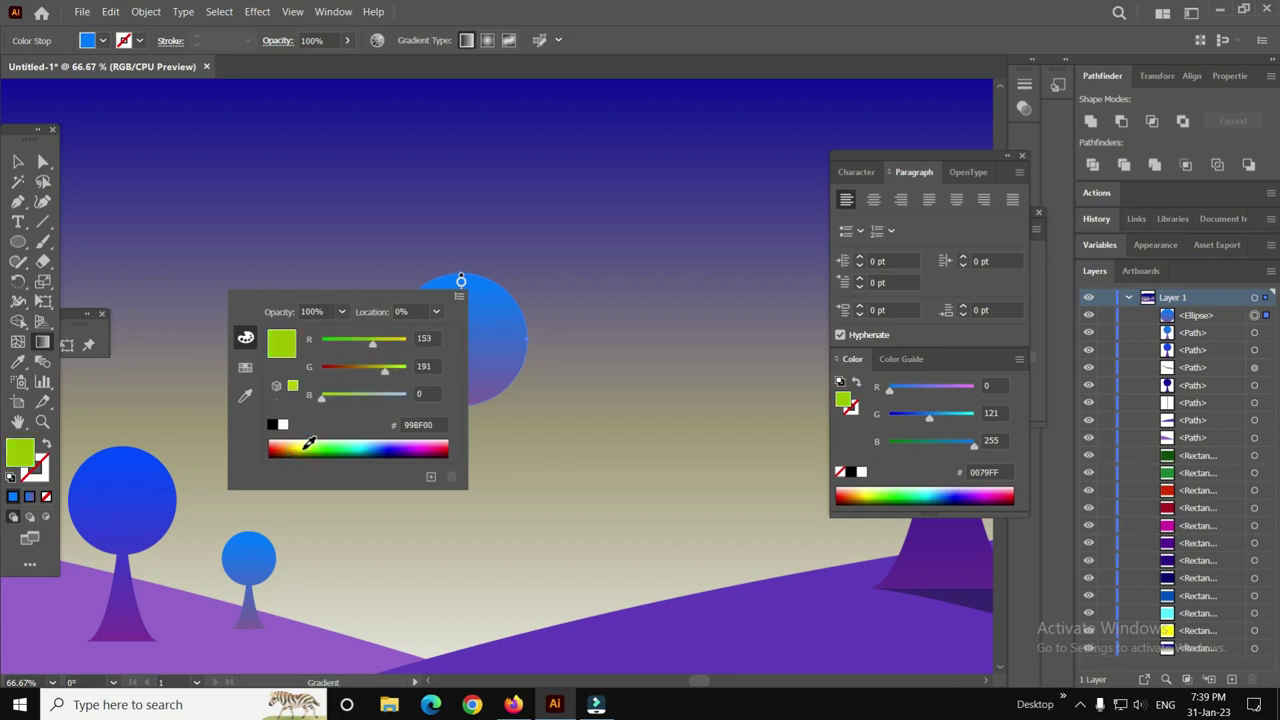
left_click_drag(308, 443, 357, 434)
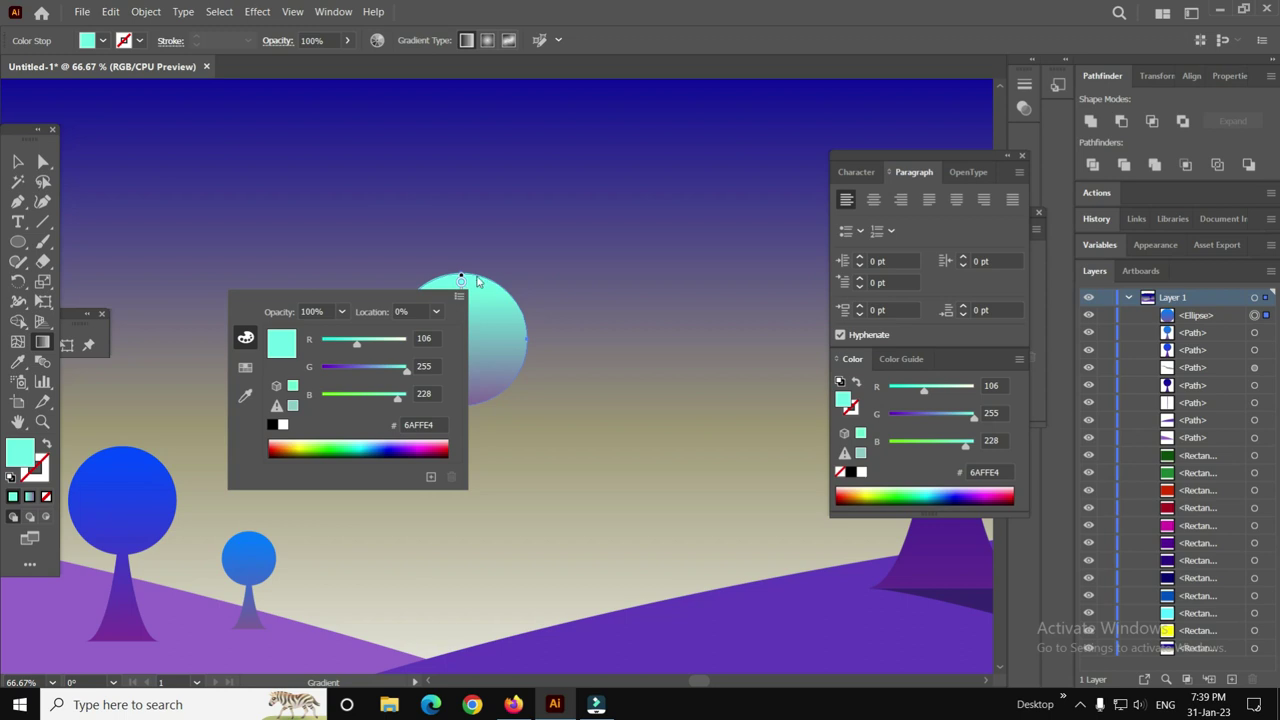
left_click(521, 245)
Recolour the sky circle's gradient to white FFFFFF at the top and pale yellow at the bottom.
double_click(461, 283)
left_click_drag(280, 450, 319, 440)
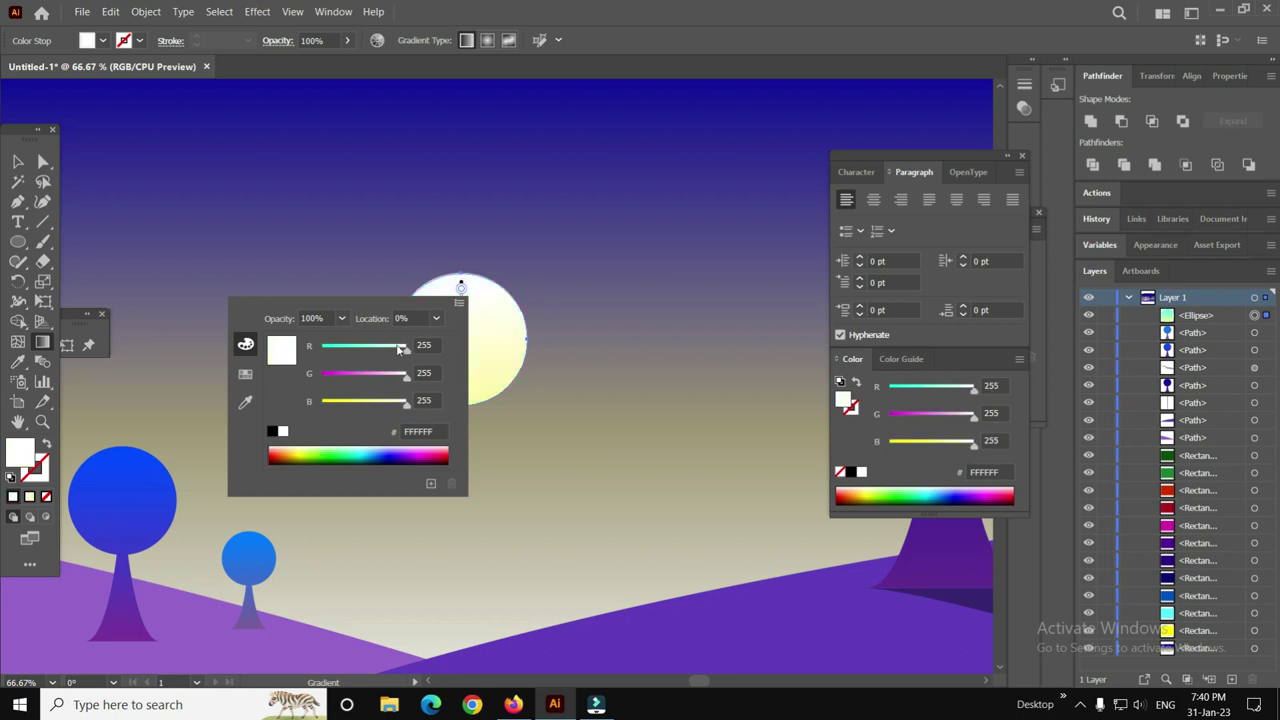
left_click(549, 244)
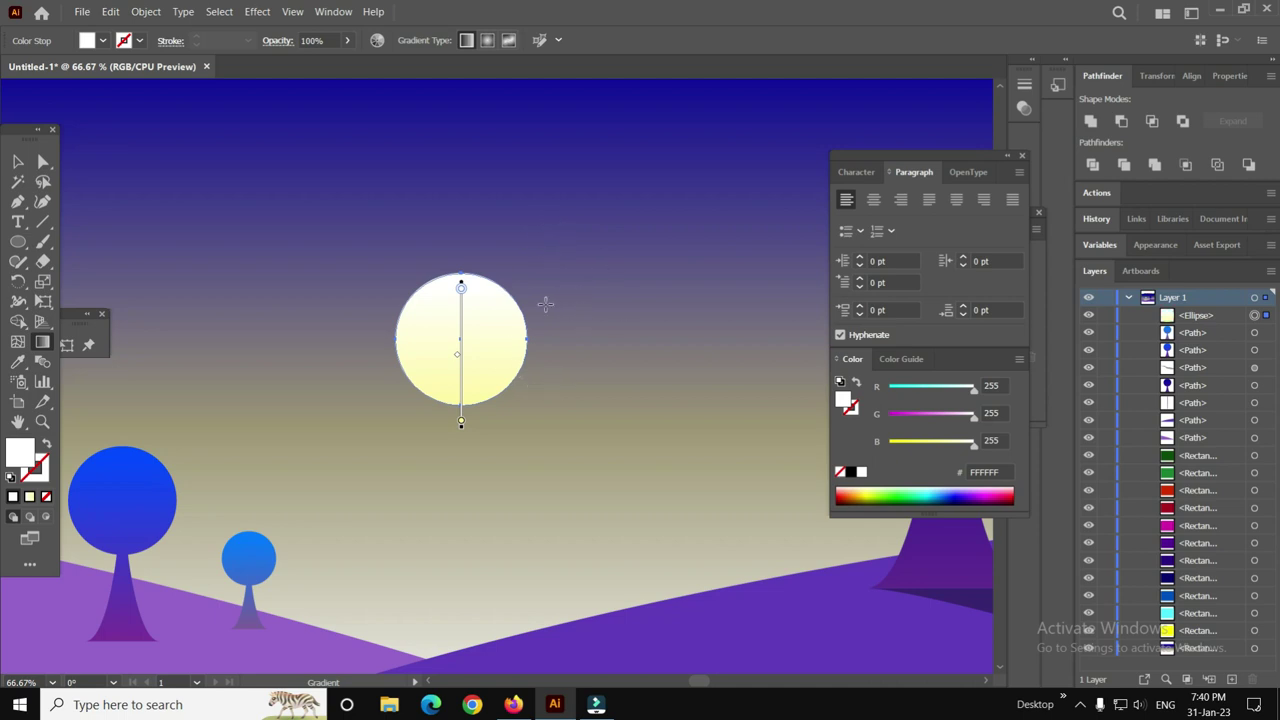
Apply a white Outer Glow effect in Screen mode to the pale yellow circle in the sky.
left_click(18, 161)
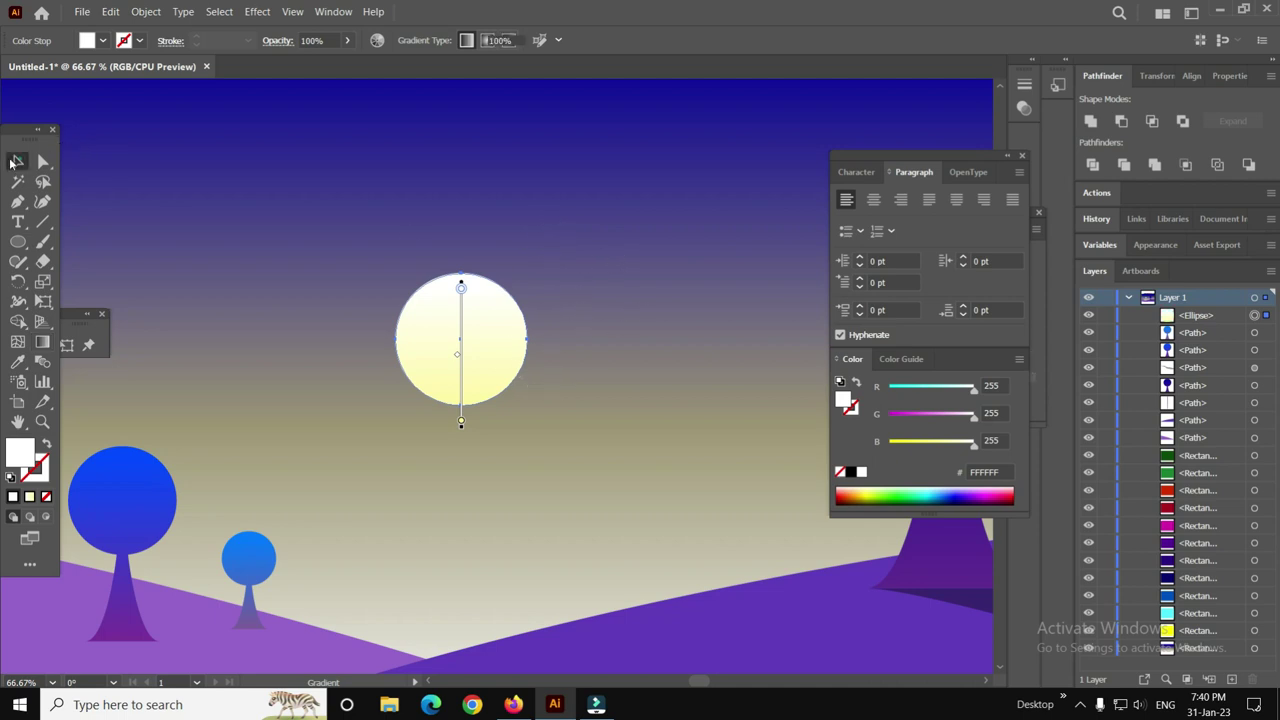
left_click(257, 11)
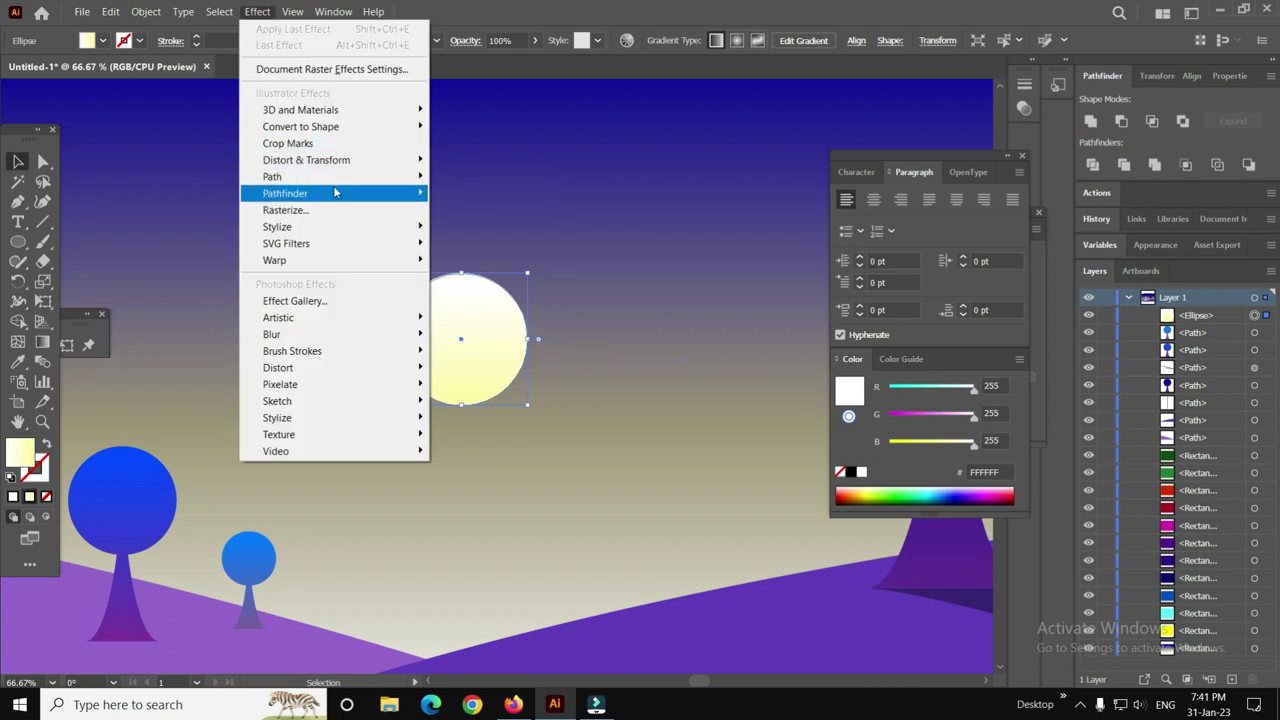
mouse_move(340, 227)
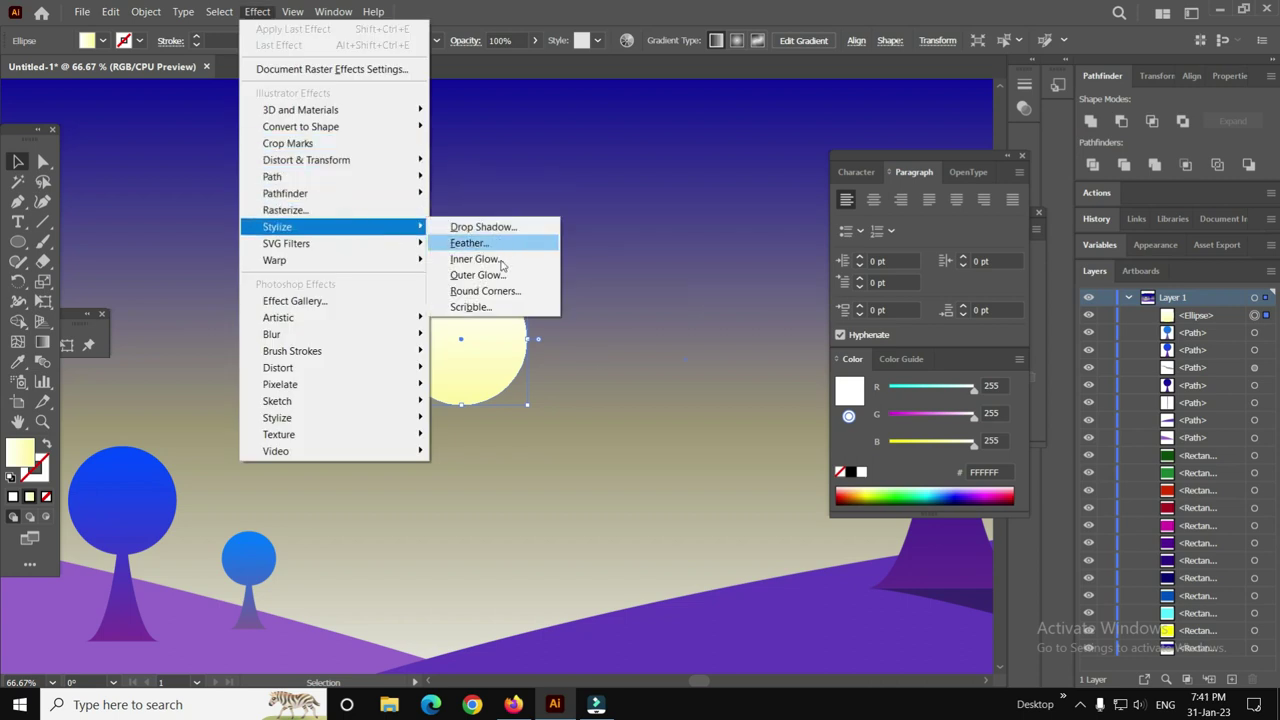
left_click(461, 278)
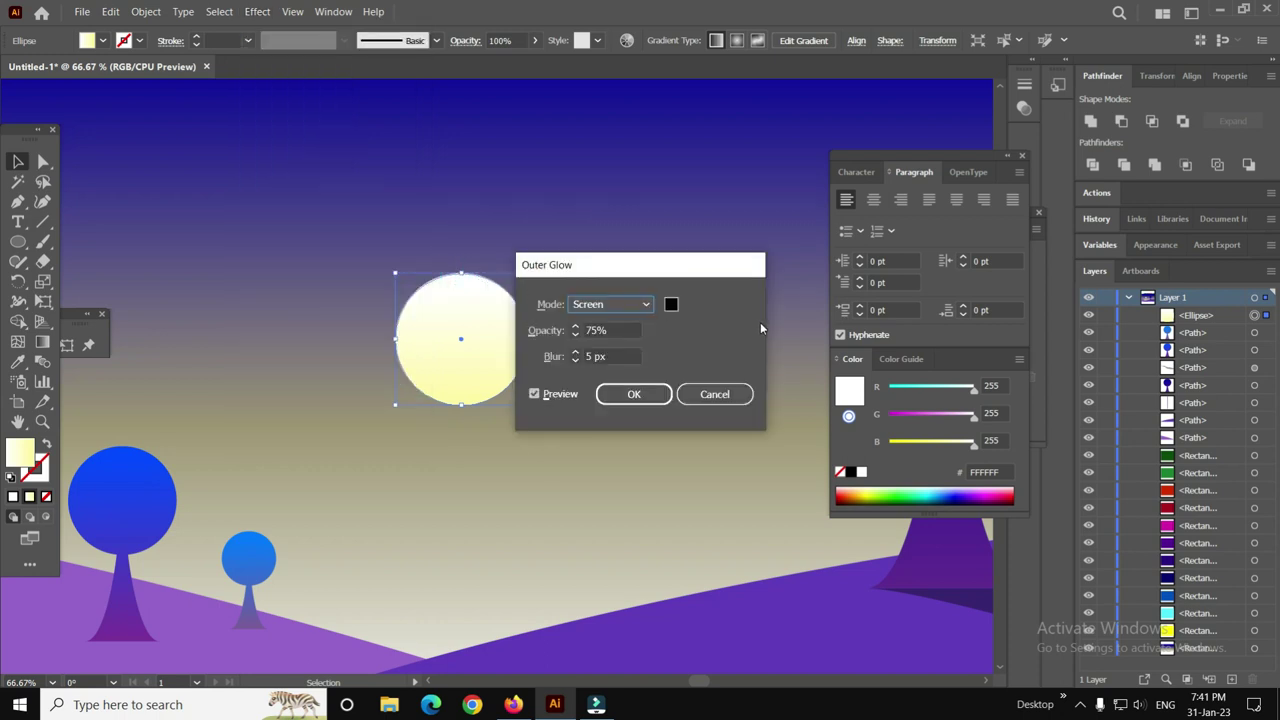
key("Return")
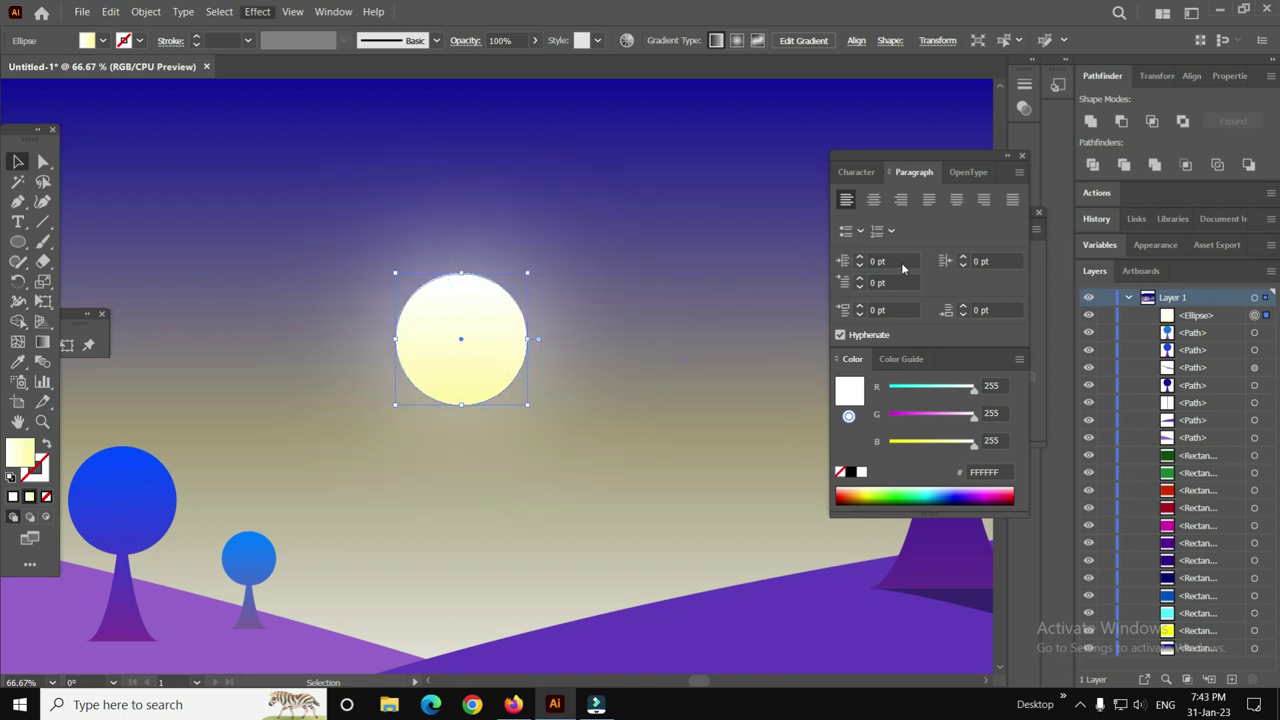
Open the Outer Glow settings for the pale yellow circle again, set the opacity to 80%, and open the blur value for editing.
key("ctrl+alt+shift+e")
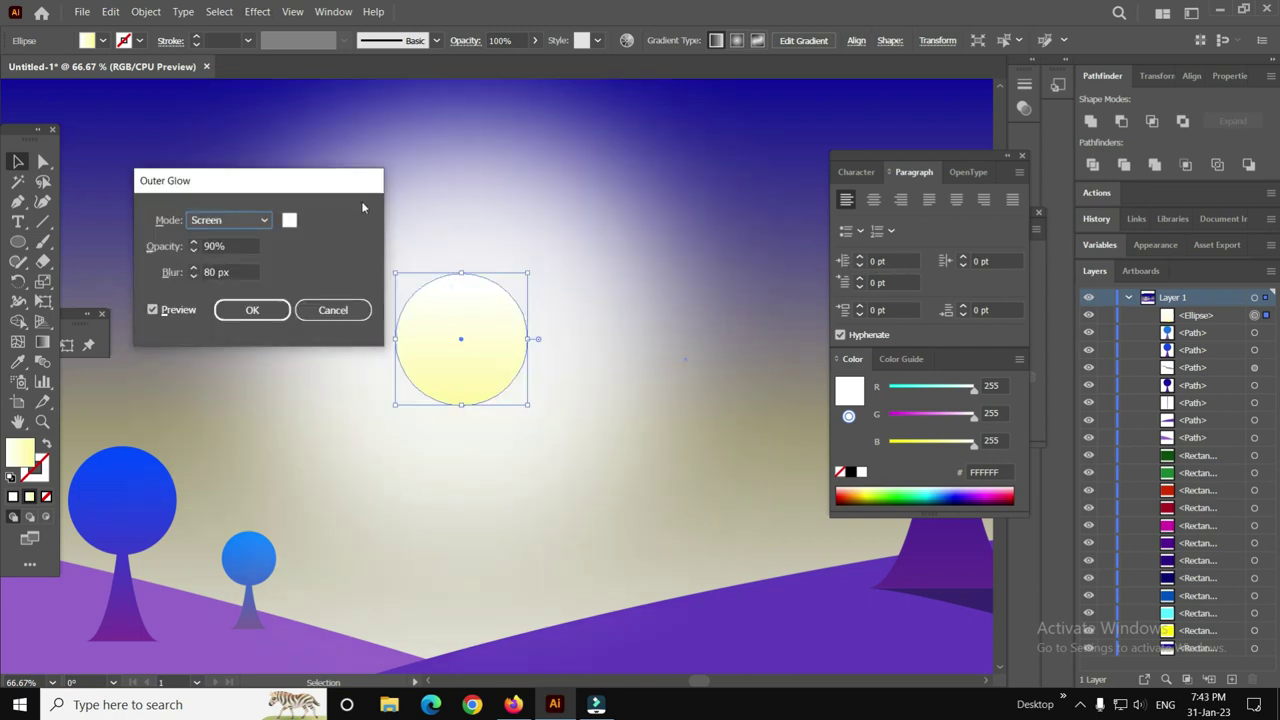
mouse_move(290, 185)
left_mouse_down()
mouse_move(274, 374)
mouse_move(246, 246)
mouse_move(267, 188)
left_mouse_up()
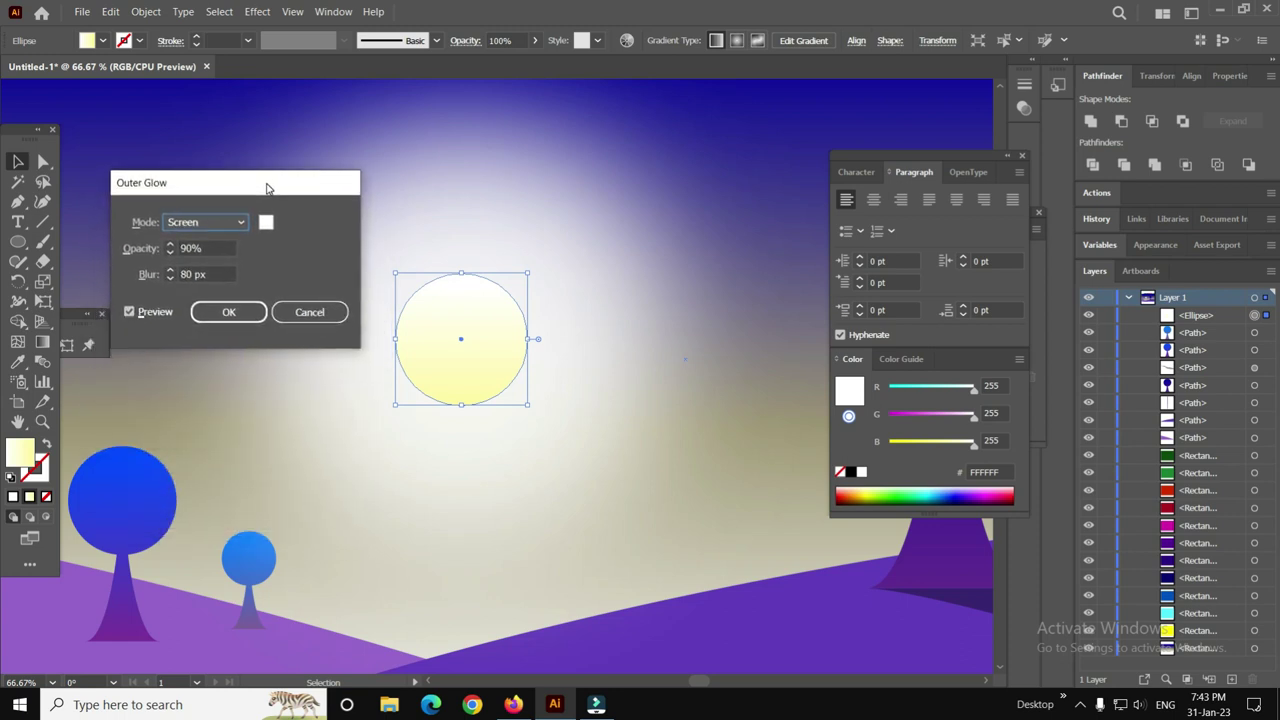
double_click(190, 248)
type("80")
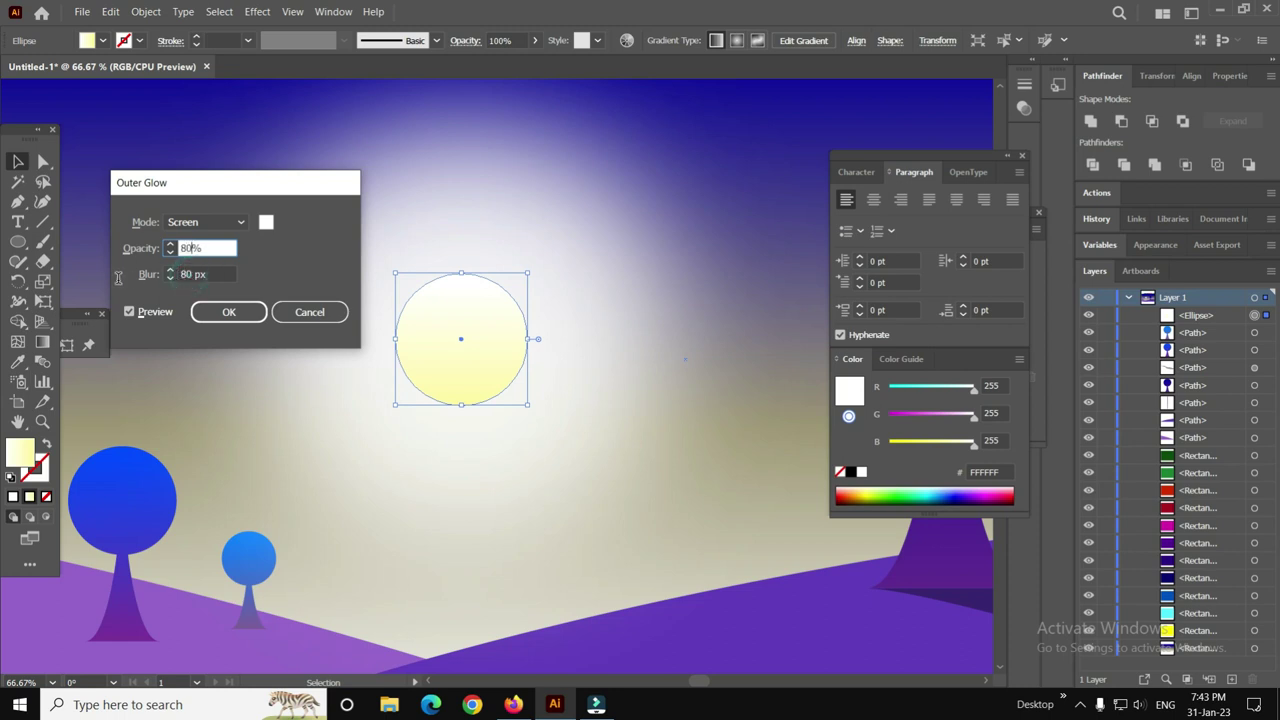
double_click(185, 274)
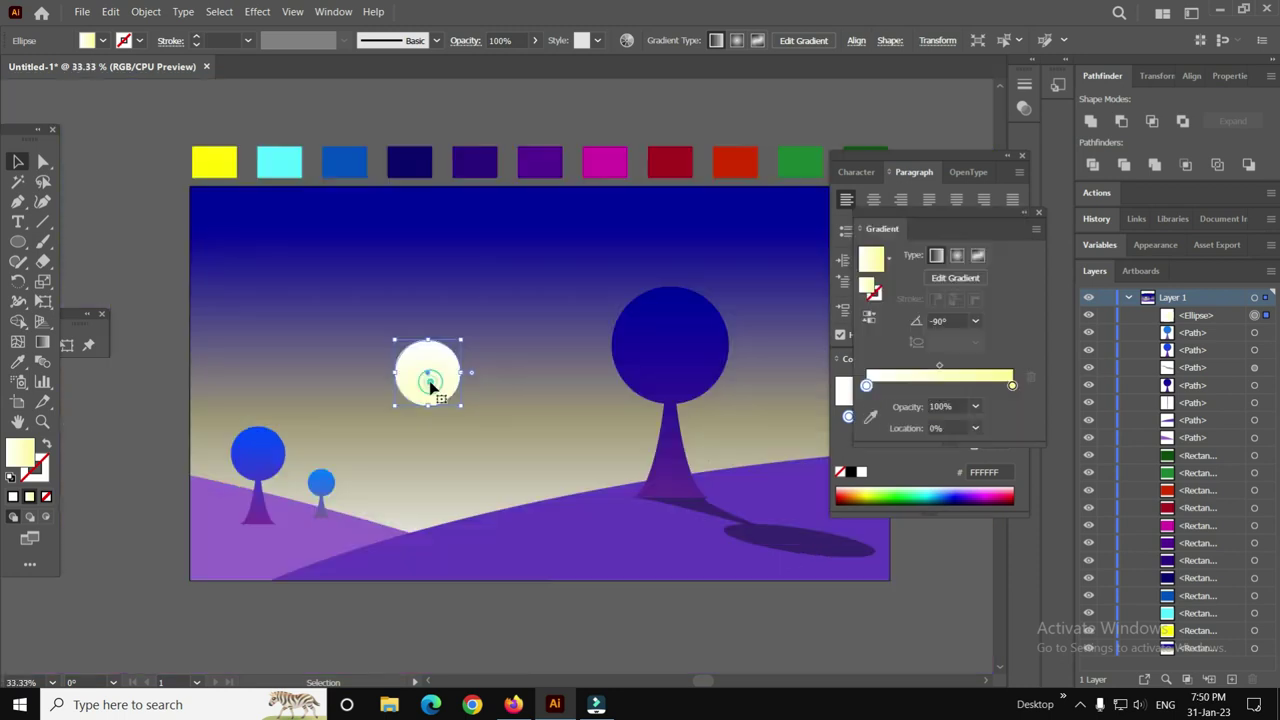
Apply a white Inner Glow effect to the moon in Screen mode with 50% opacity and 50 px blur from the edge.
left_click(257, 11)
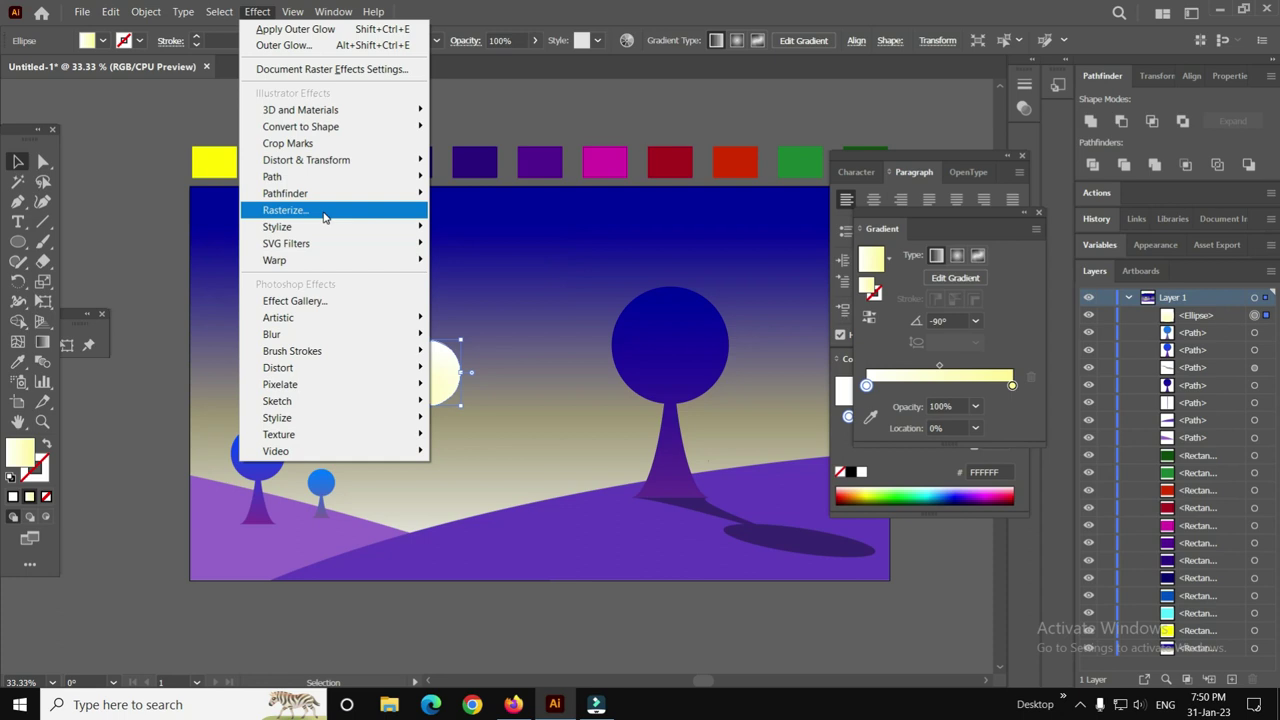
mouse_move(330, 226)
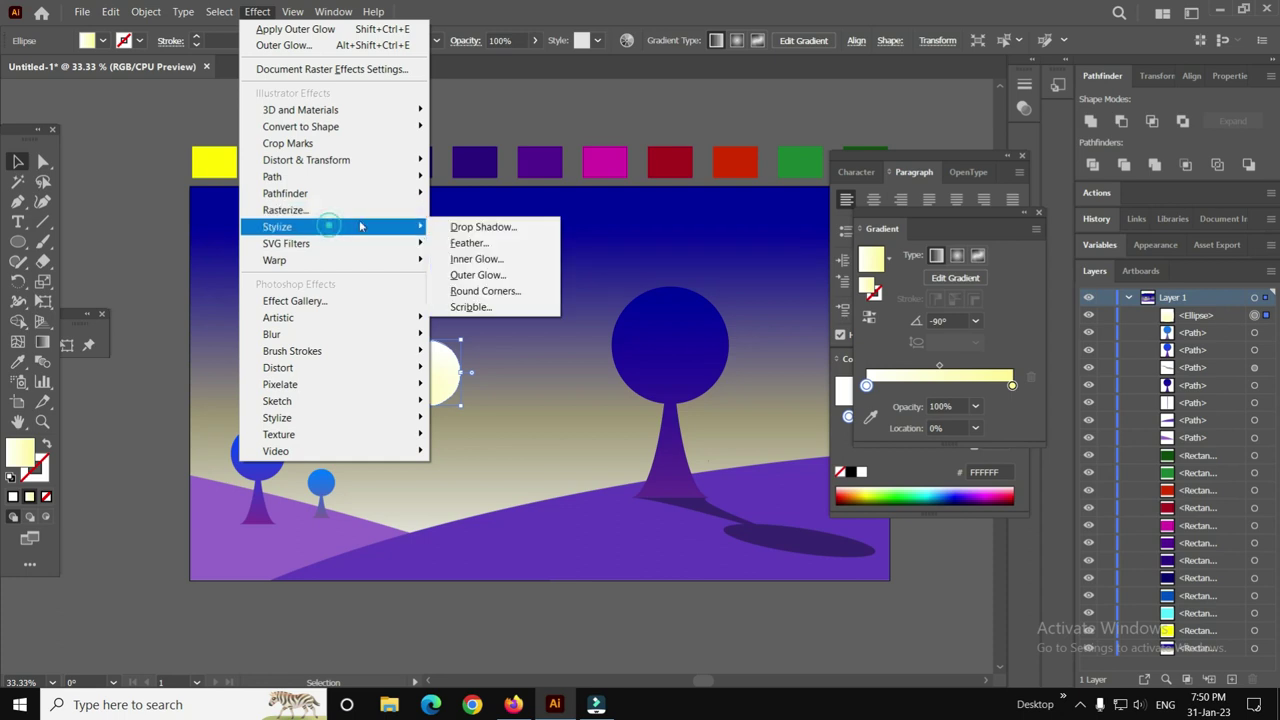
left_click(480, 260)
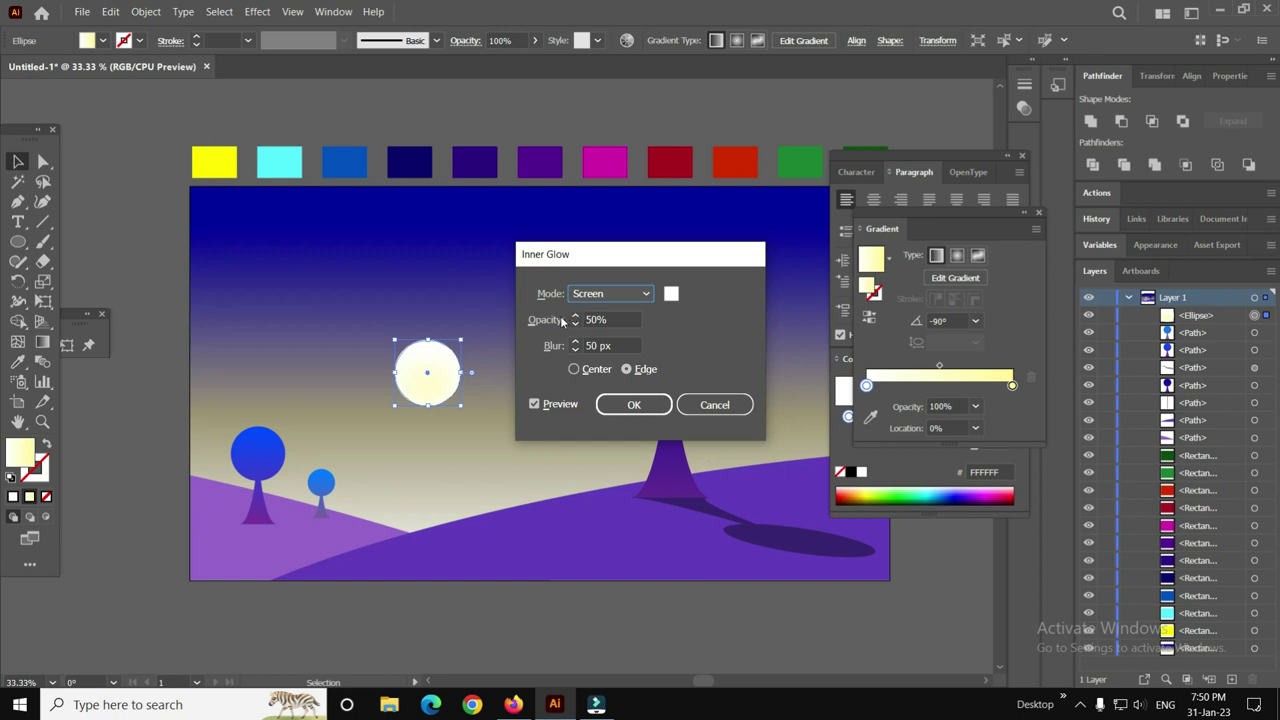
left_click(610, 410)
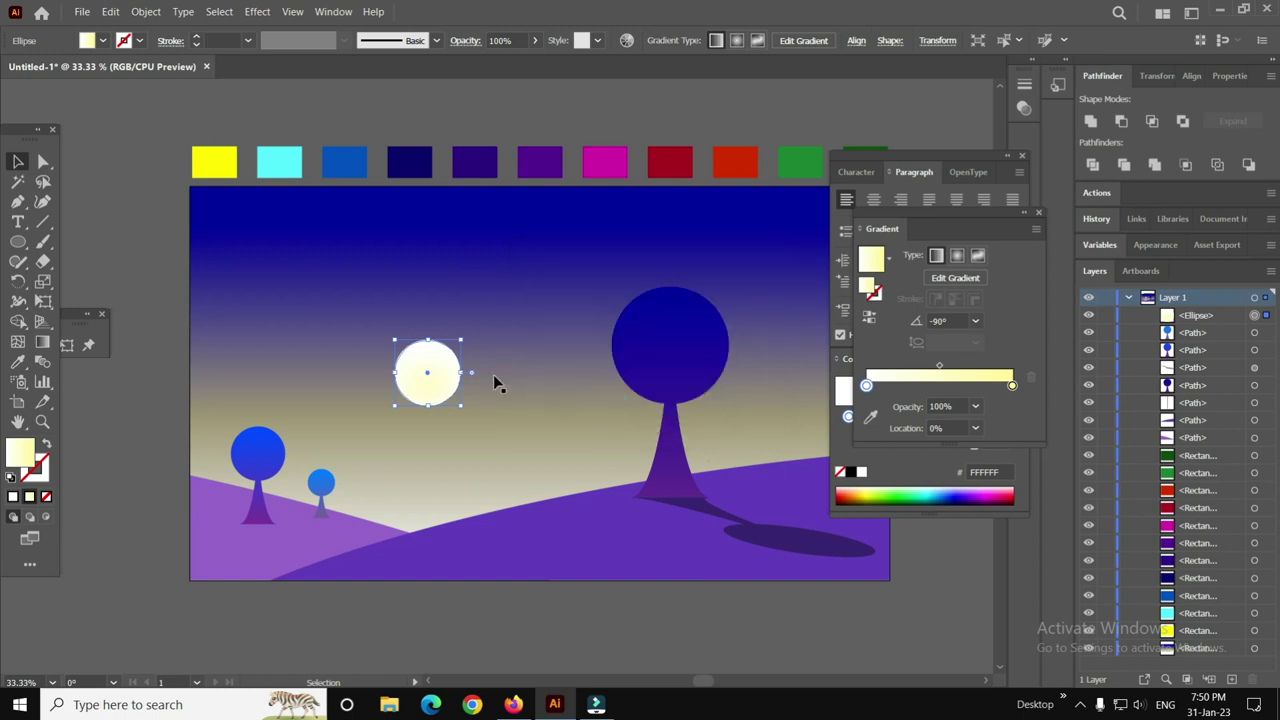
Apply a white Outer Glow effect in Screen mode at 70% opacity to the moon, opening its blur value for editing.
left_click(259, 13)
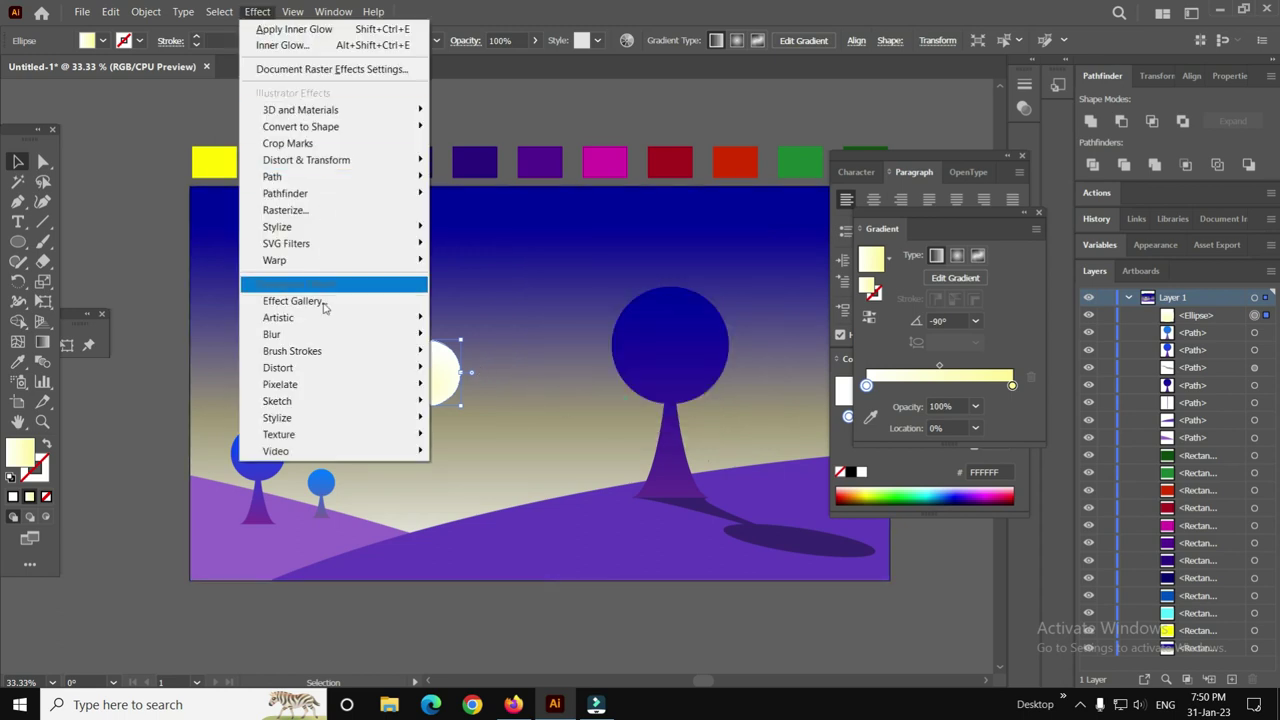
mouse_move(380, 227)
left_click(464, 282)
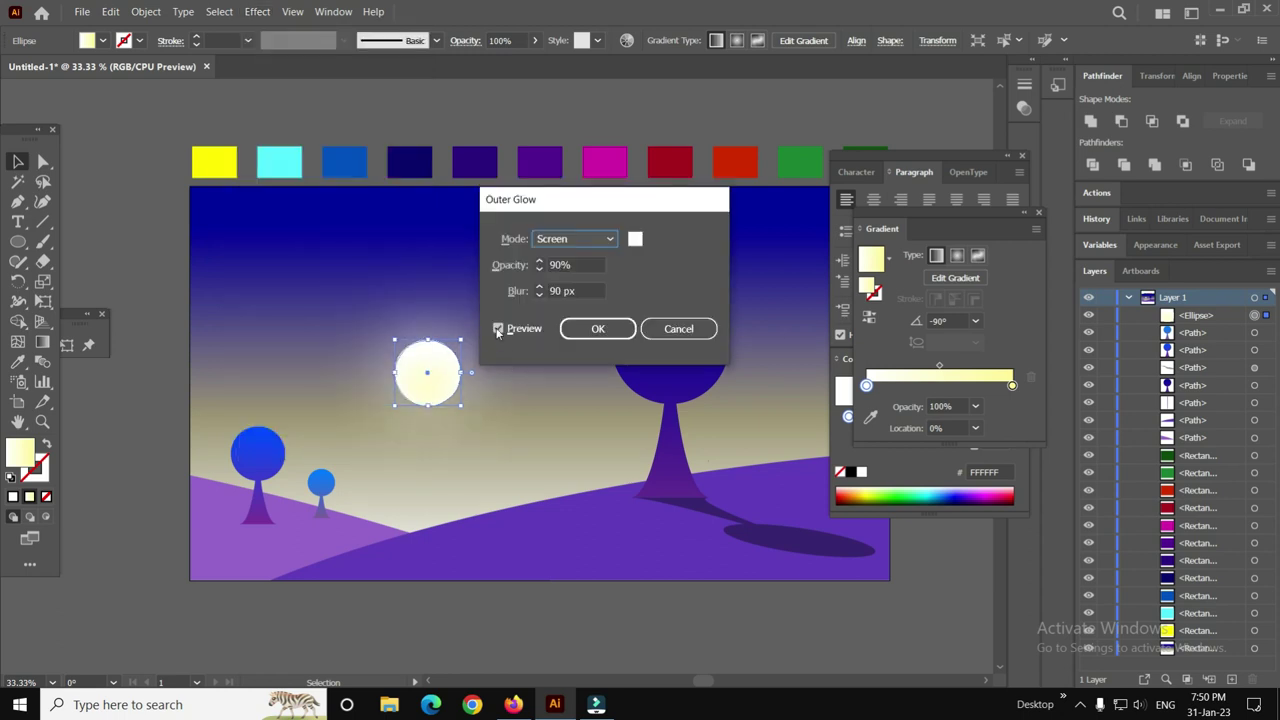
double_click(559, 265)
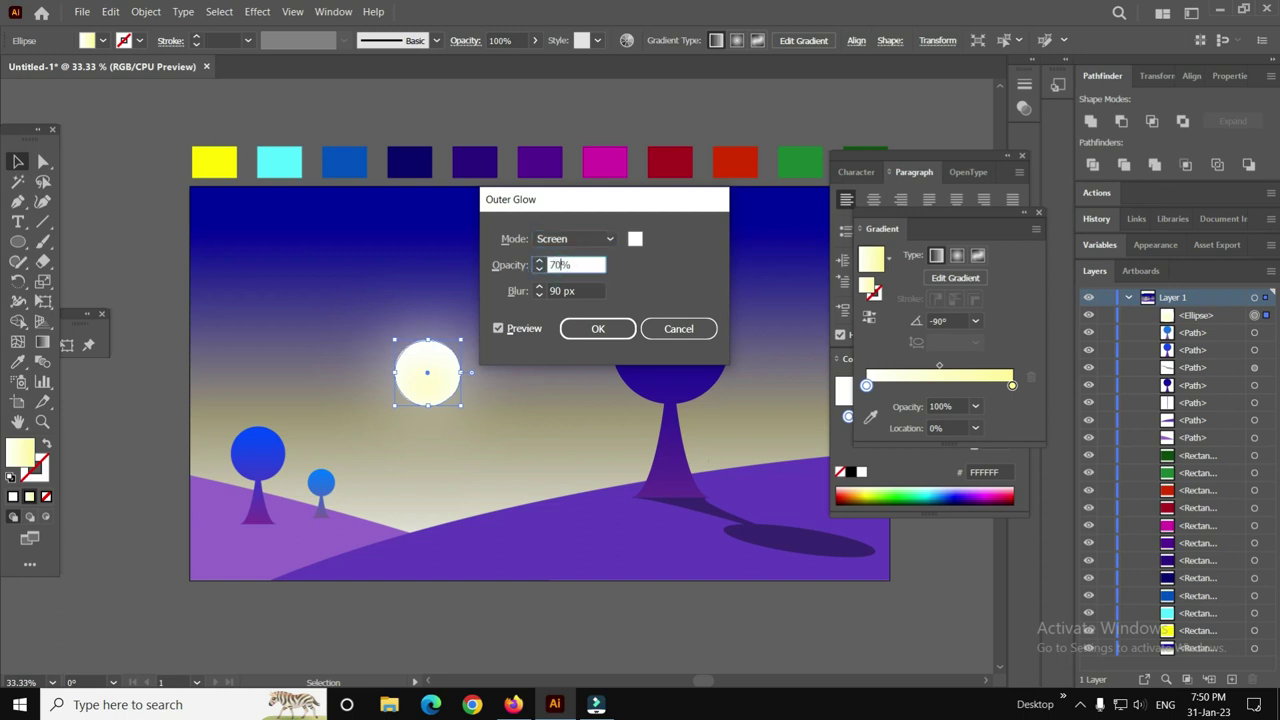
double_click(565, 290)
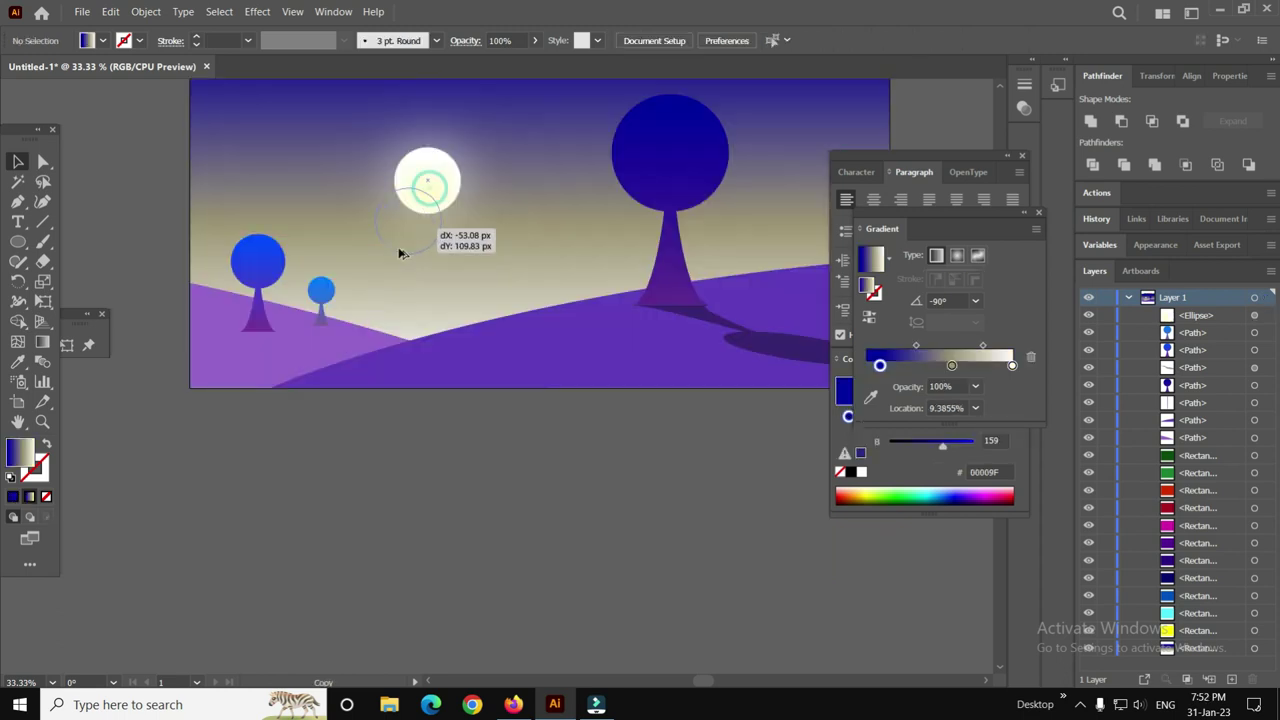
Copy the glowing moon onto the empty canvas below the artboard and scale the copy down to roughly half its size.
left_click_drag(420, 234, 271, 546)
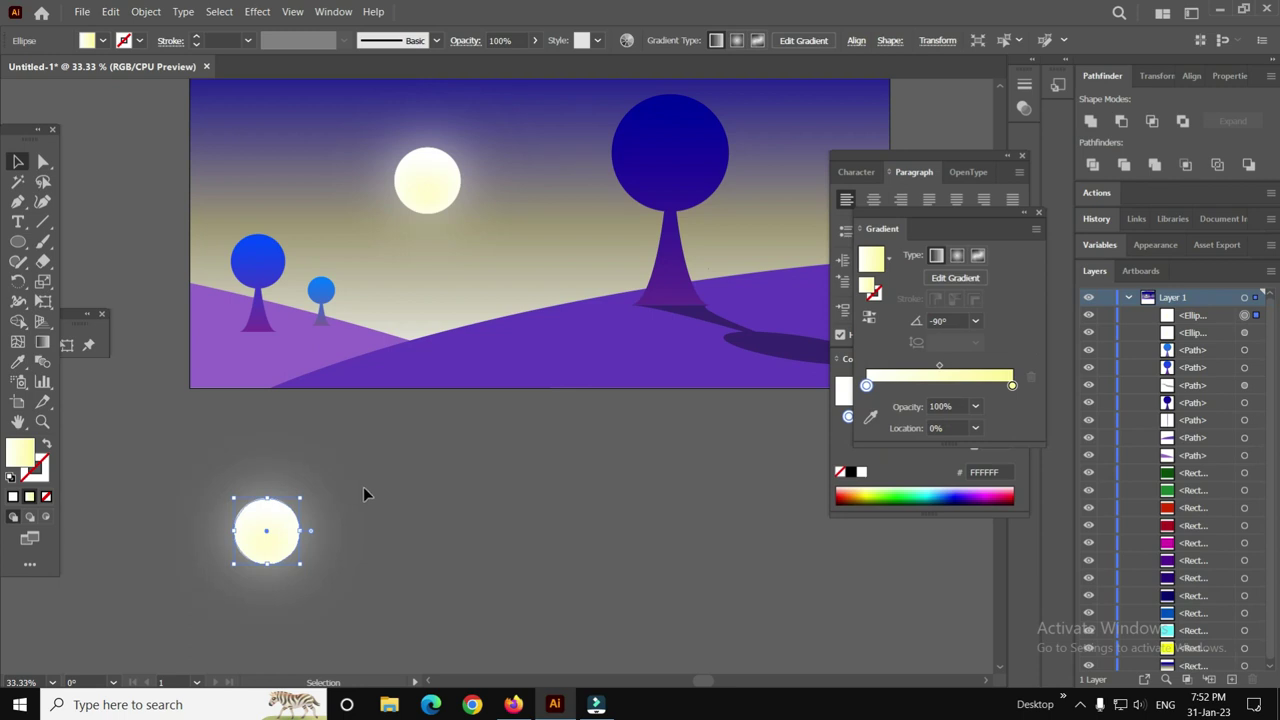
scroll(347, 500, "down", 3)
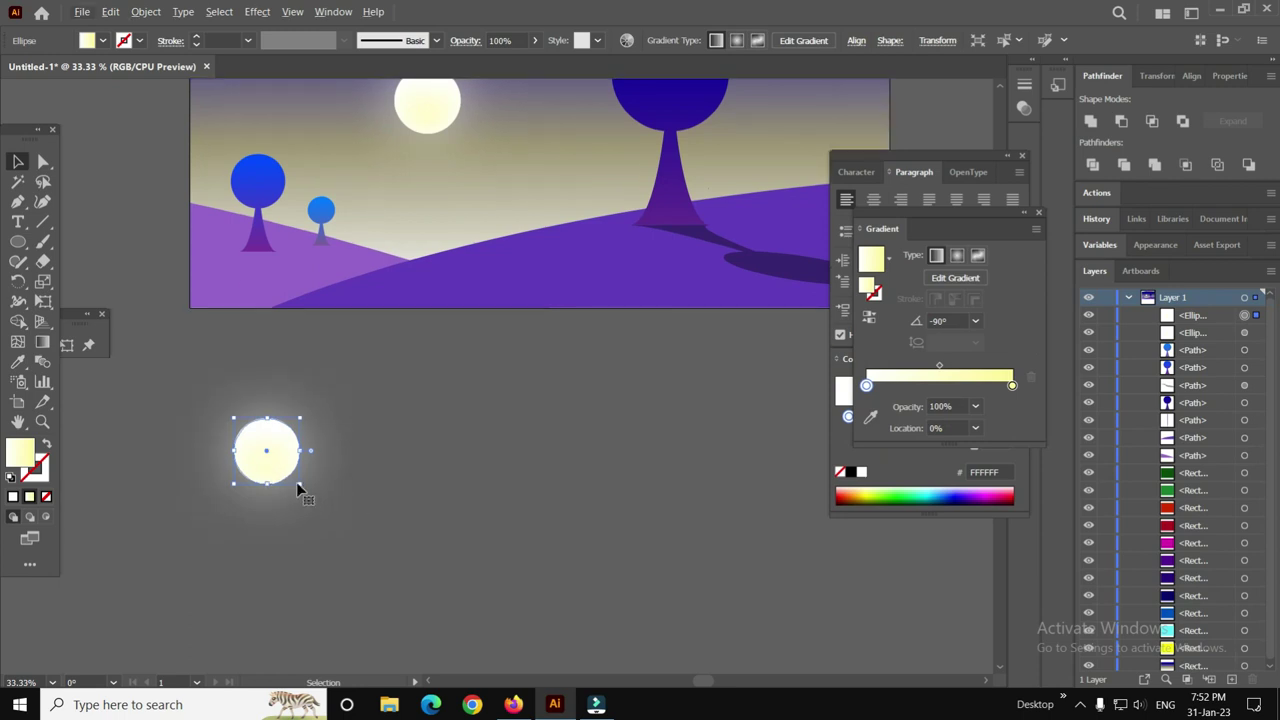
left_click_drag(300, 488, 275, 456)
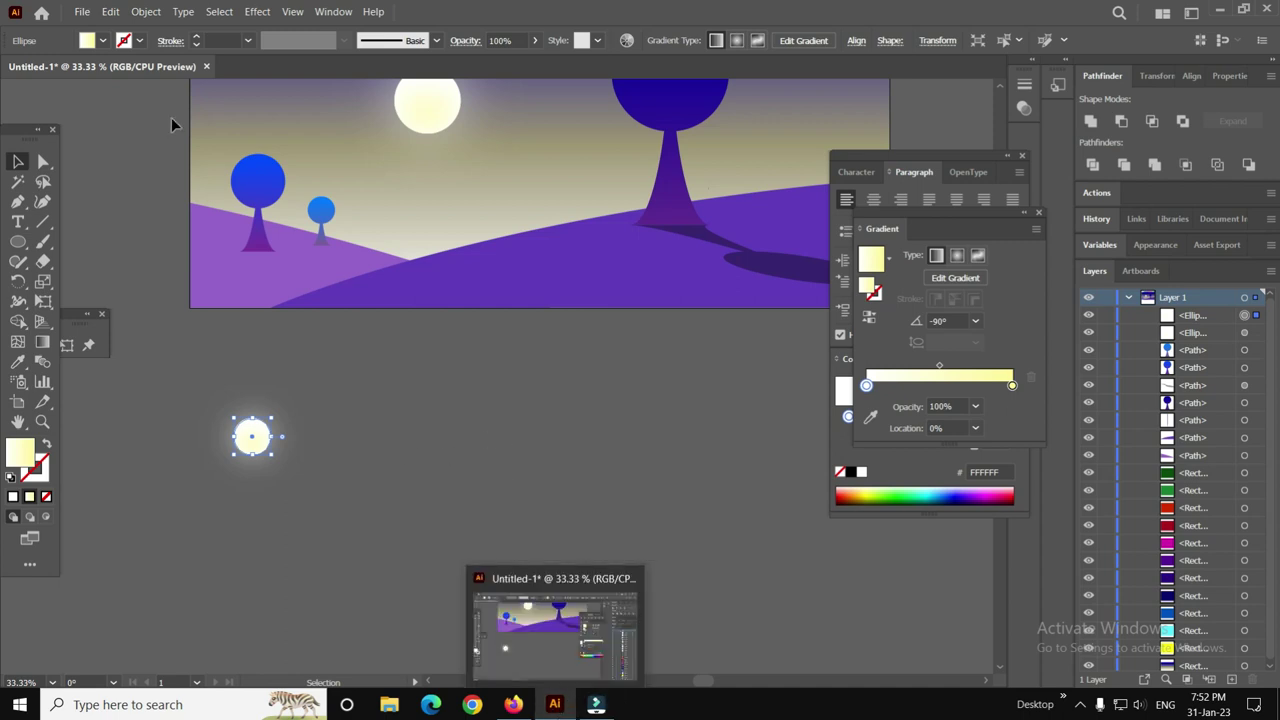
Shrink the copied glowing circle further to a small dot and float the Brushes panel over the empty canvas beside it.
left_click(333, 11)
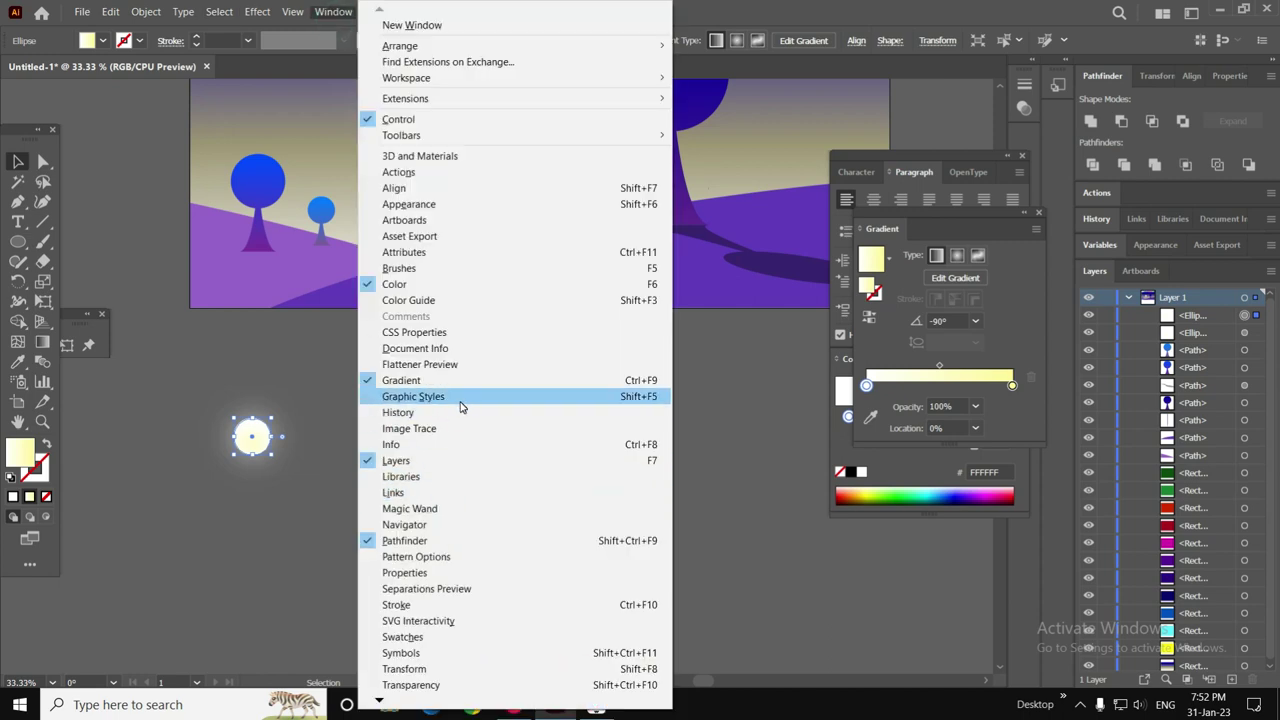
left_click(516, 272)
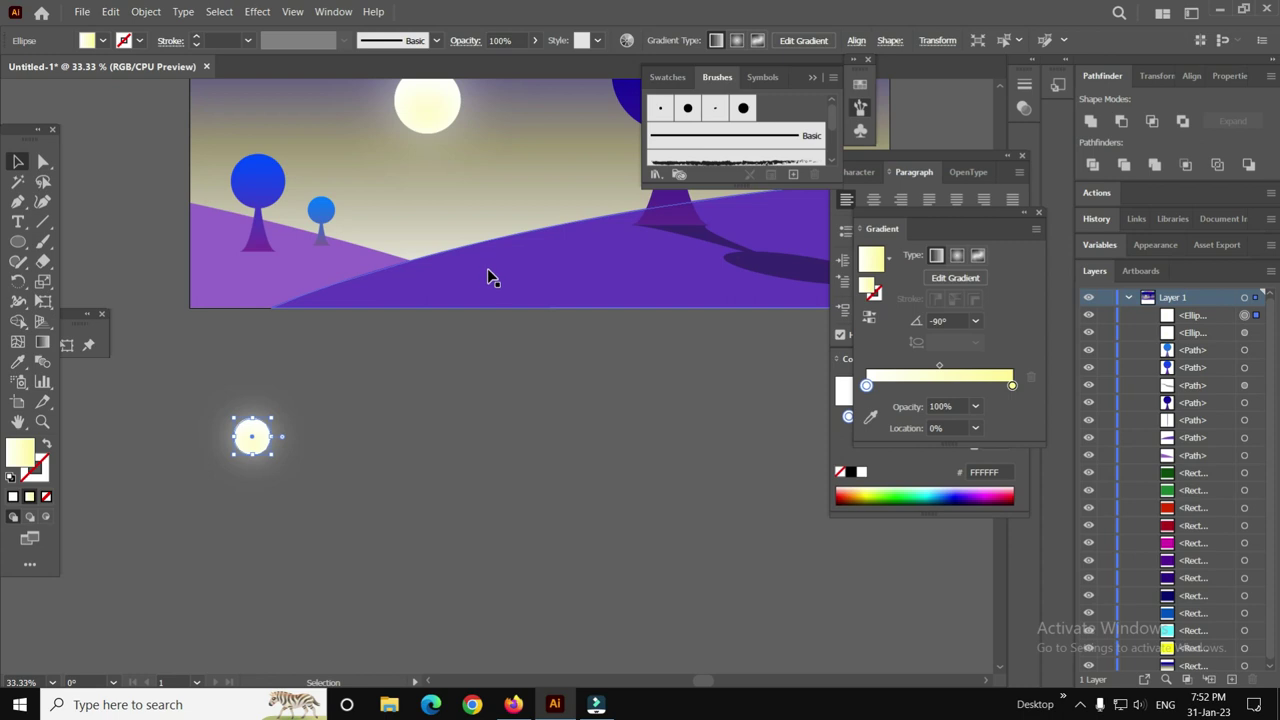
left_click_drag(251, 434, 251, 436)
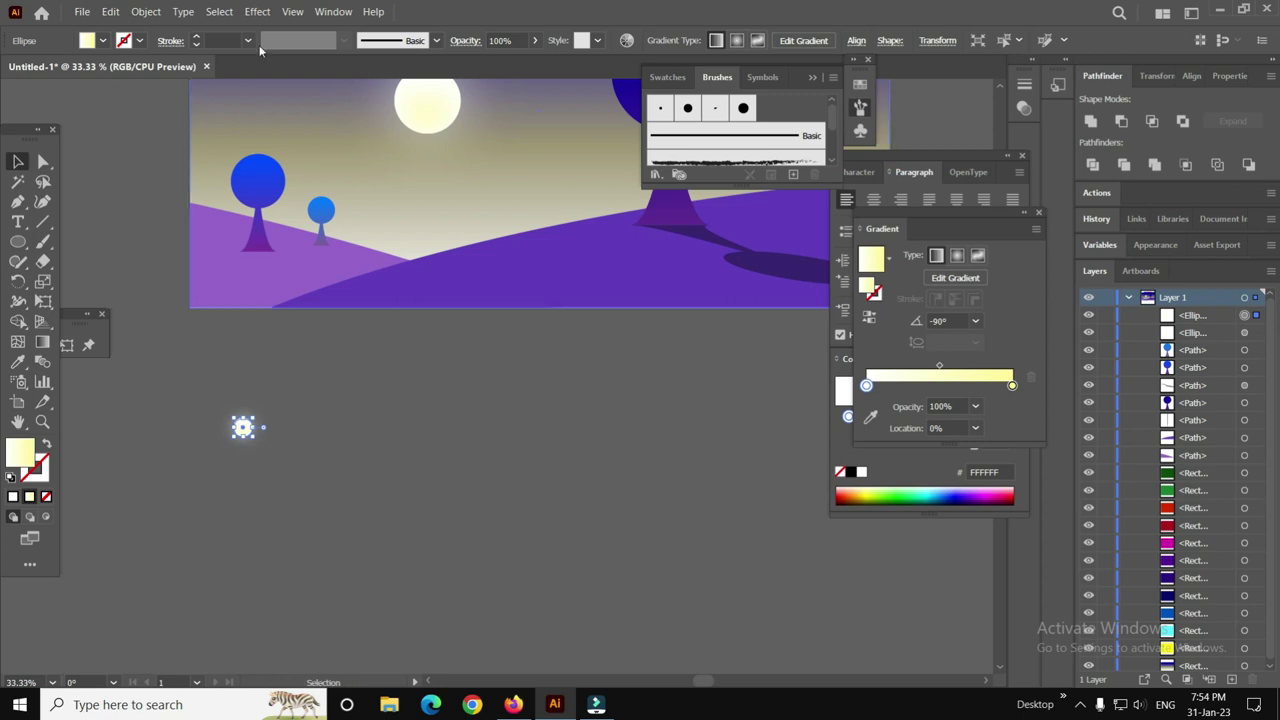
left_click(333, 11)
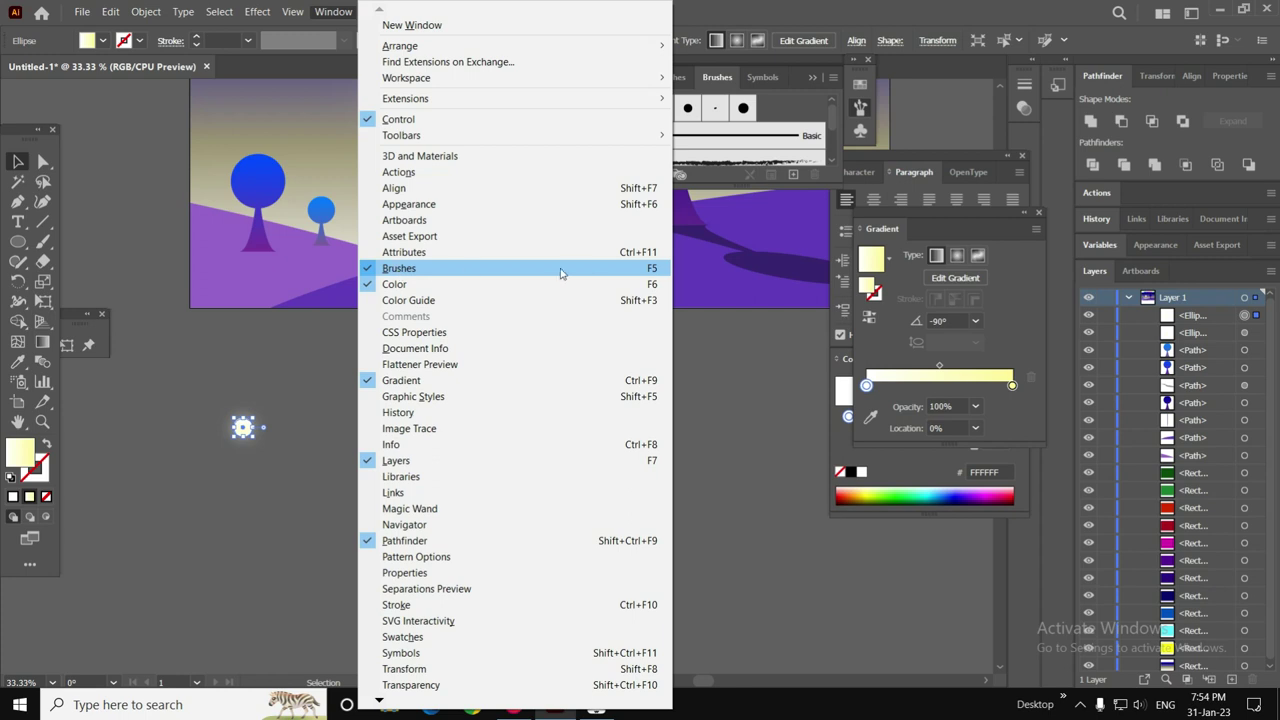
left_click(621, 268)
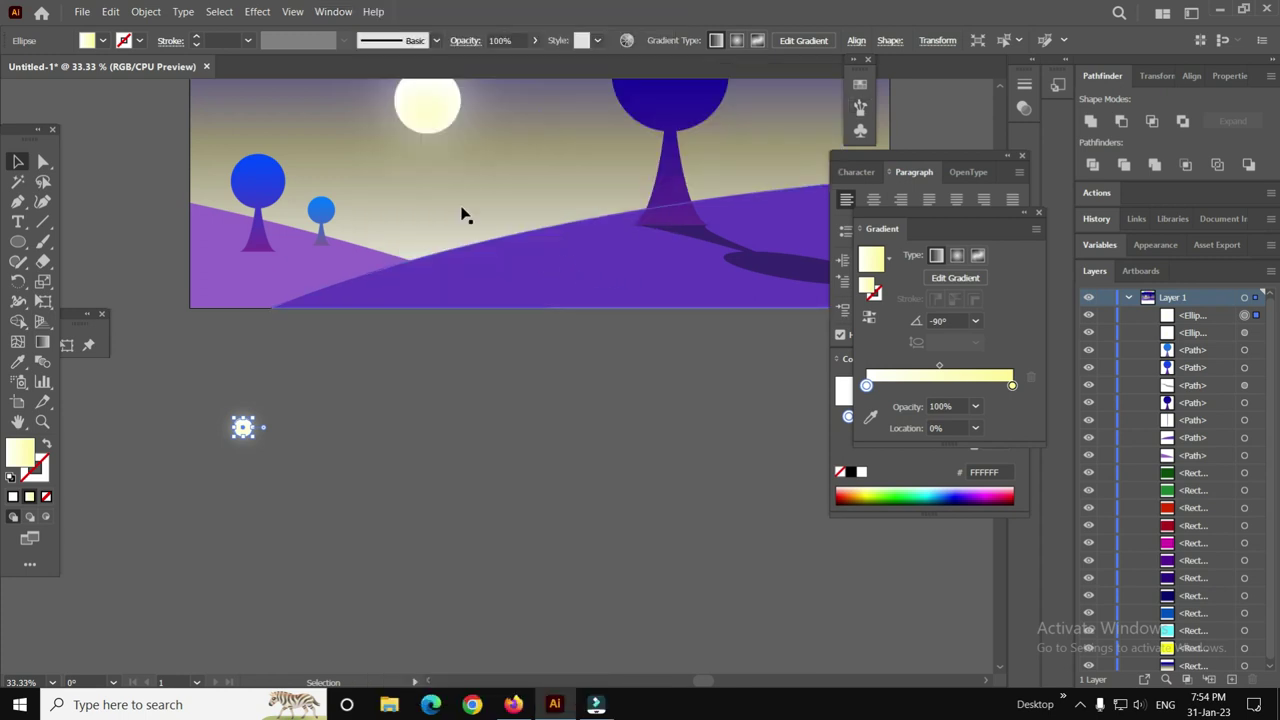
left_click(333, 11)
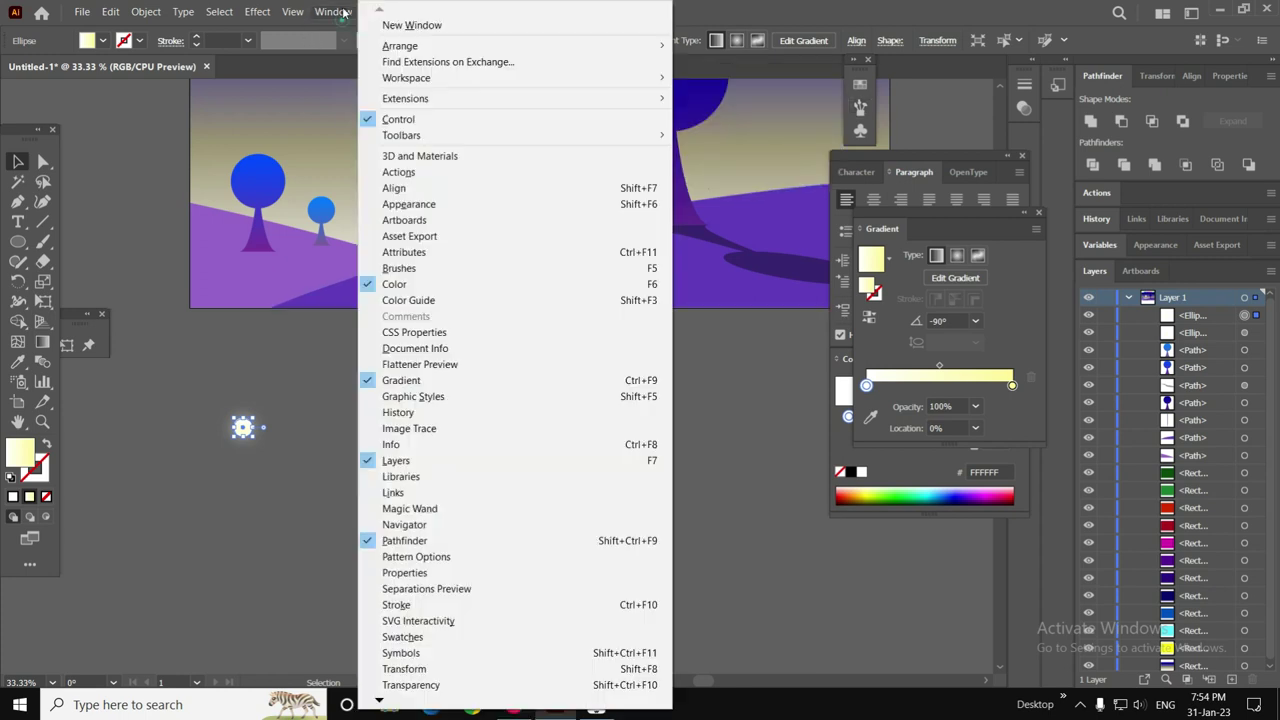
left_click(471, 267)
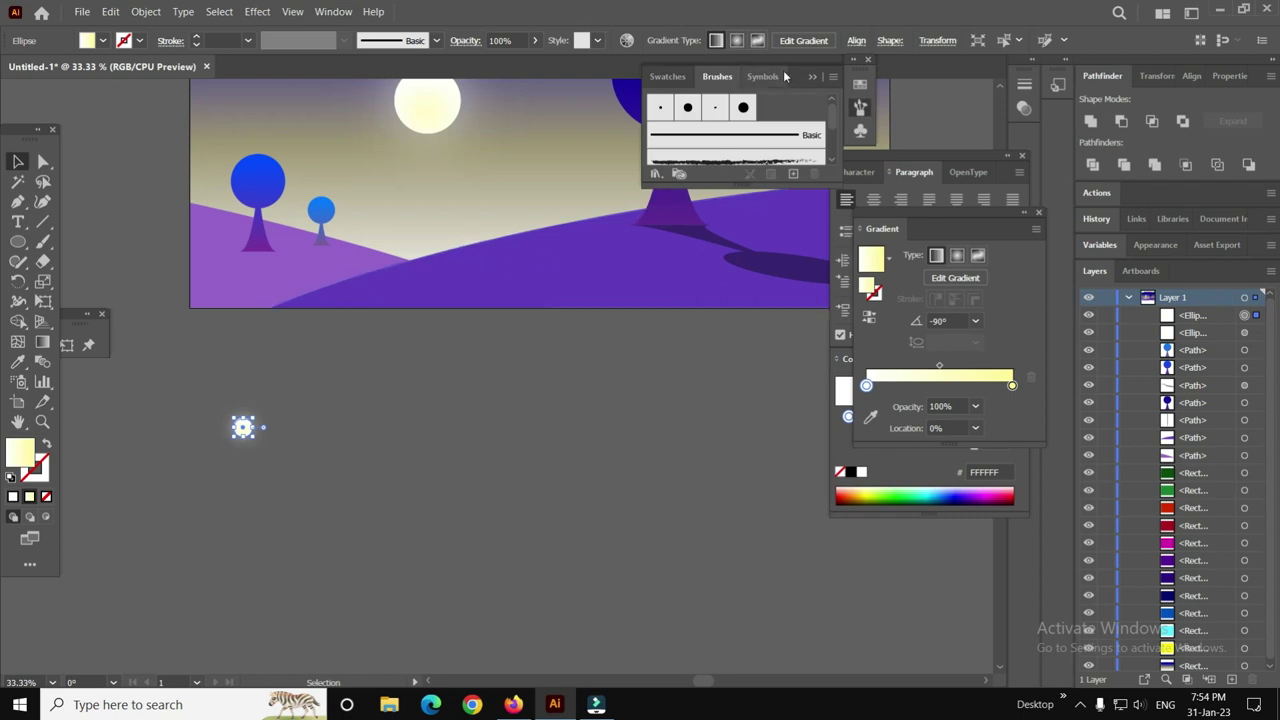
mouse_move(805, 74)
left_mouse_down()
mouse_move(719, 290)
mouse_move(760, 397)
mouse_move(765, 362)
left_mouse_up()
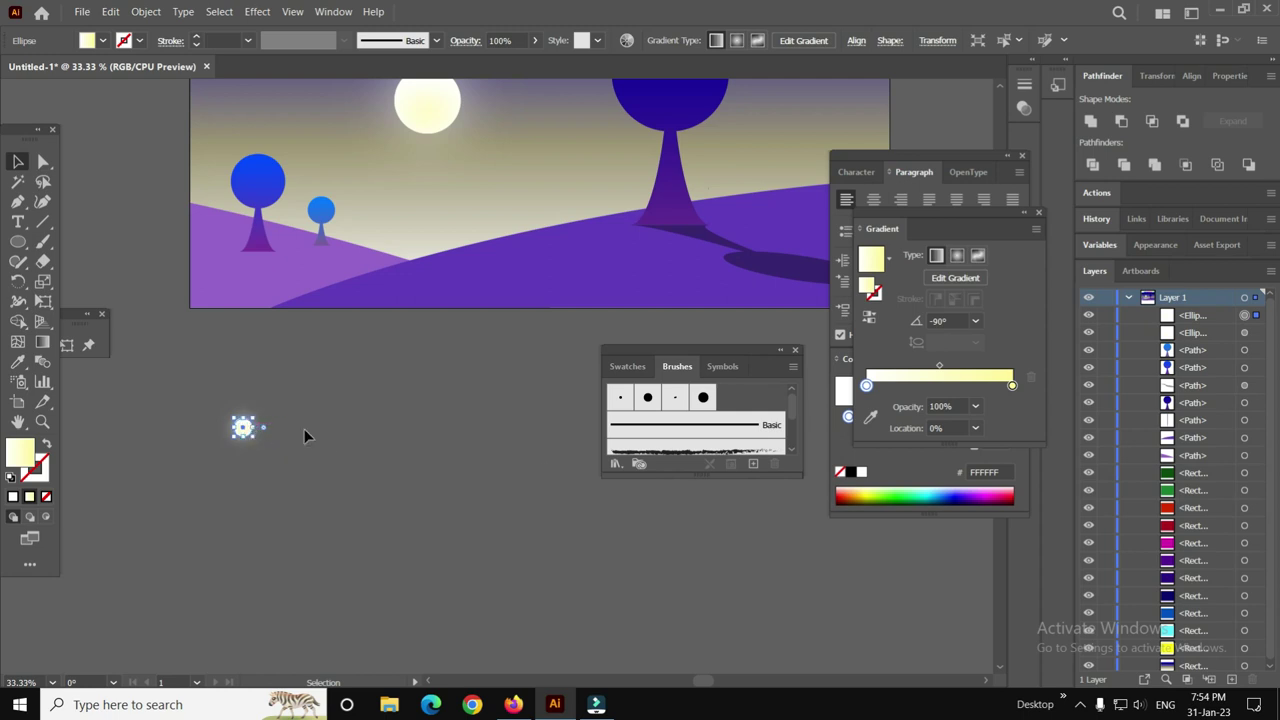
Create a new brush of the Calligraphic Brush type.
left_click(755, 465)
key("Escape")
left_click(755, 465)
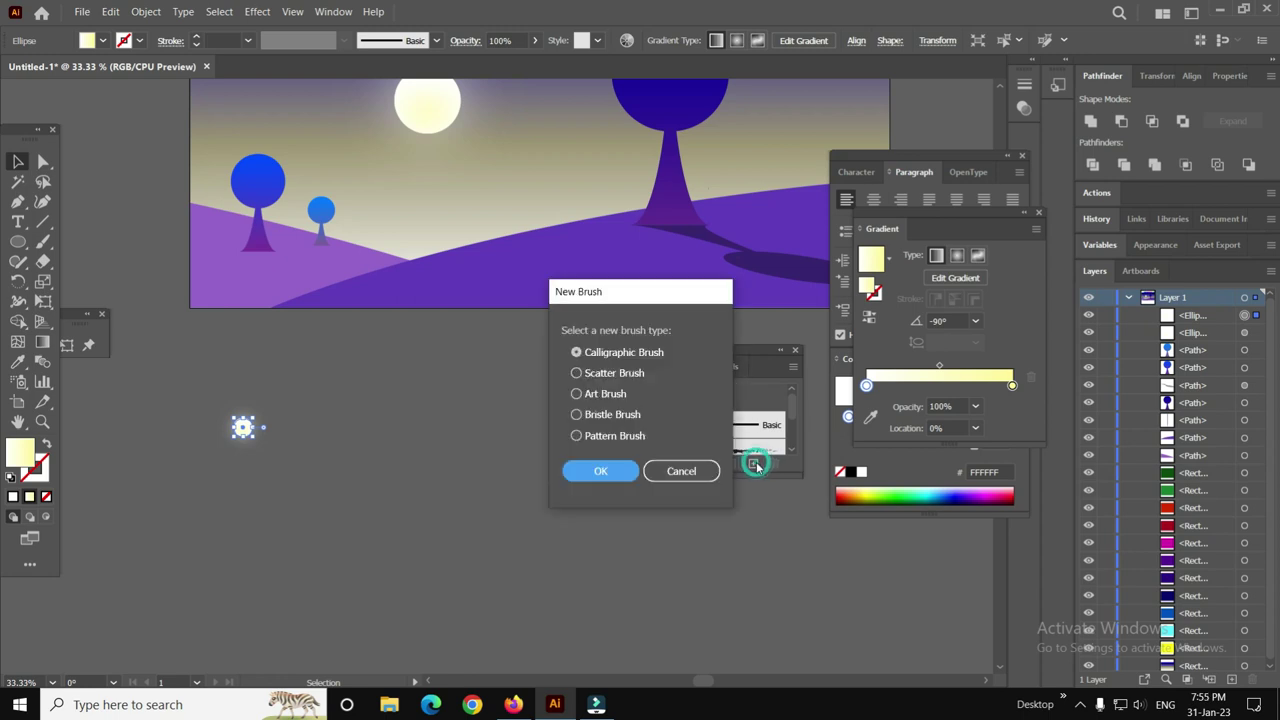
left_click(599, 468)
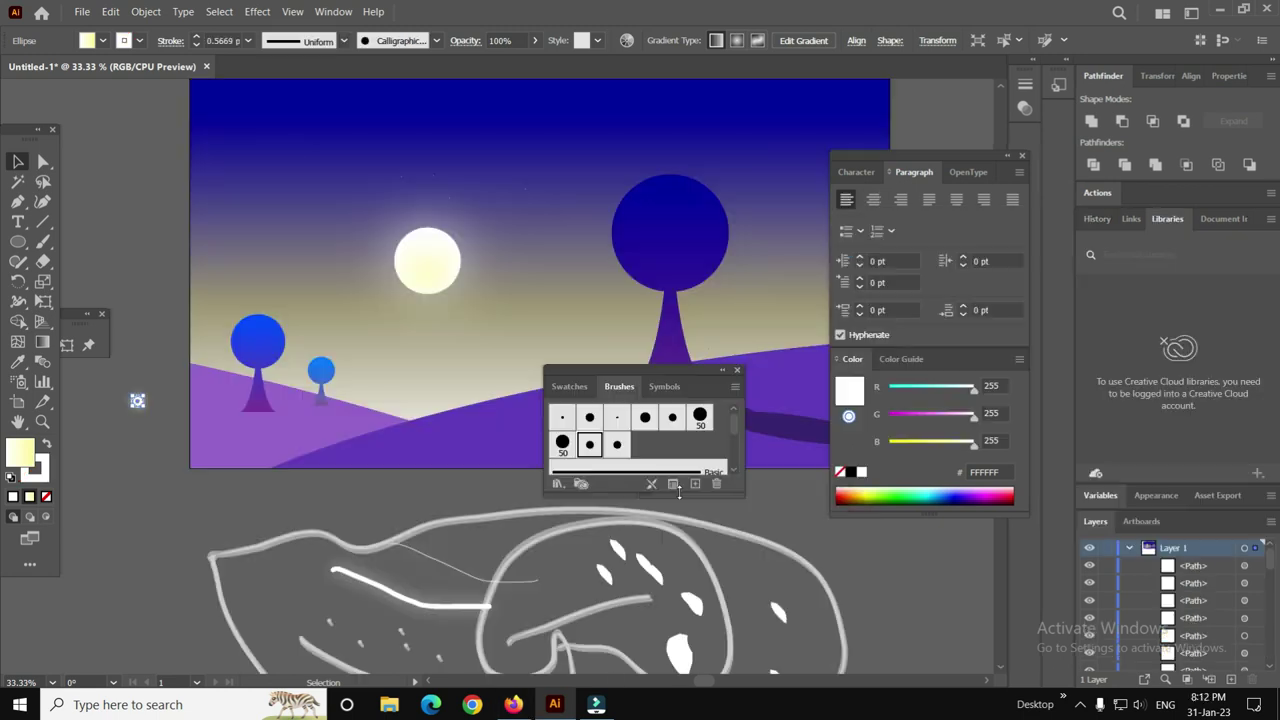
Paint small white star dots across the sky around the moon and the large tree with the last round calligraphic brush.
left_click(617, 445)
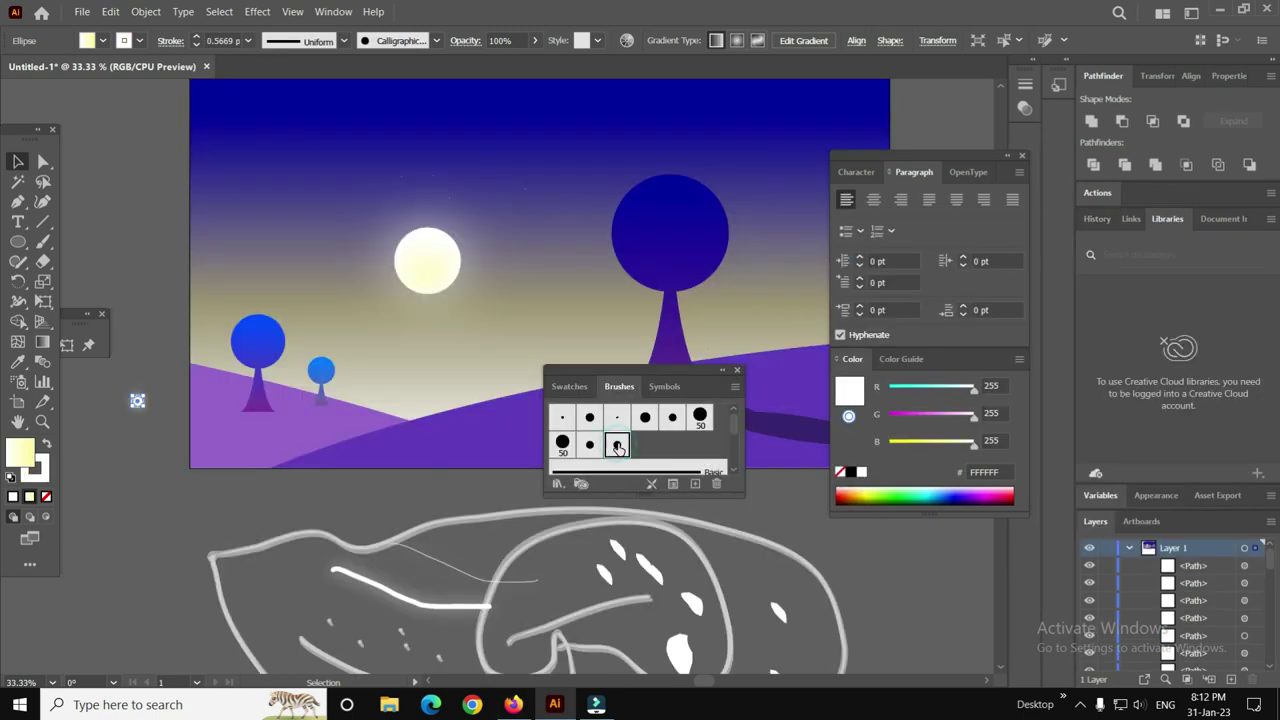
left_click(42, 242)
left_click(331, 201)
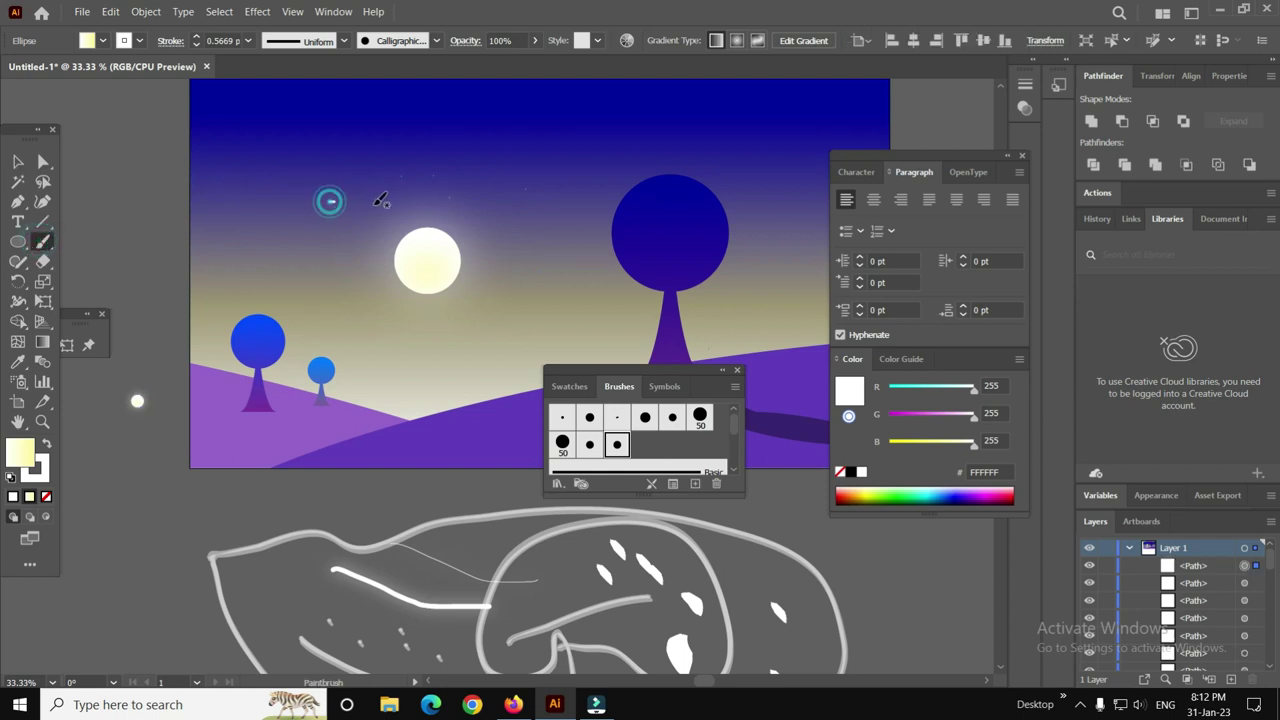
key("ctrl+z")
left_click(343, 186)
left_click(380, 218)
left_click(303, 200)
left_click(317, 146)
left_click(459, 138)
left_click(533, 167)
left_click(412, 134)
left_click(568, 237)
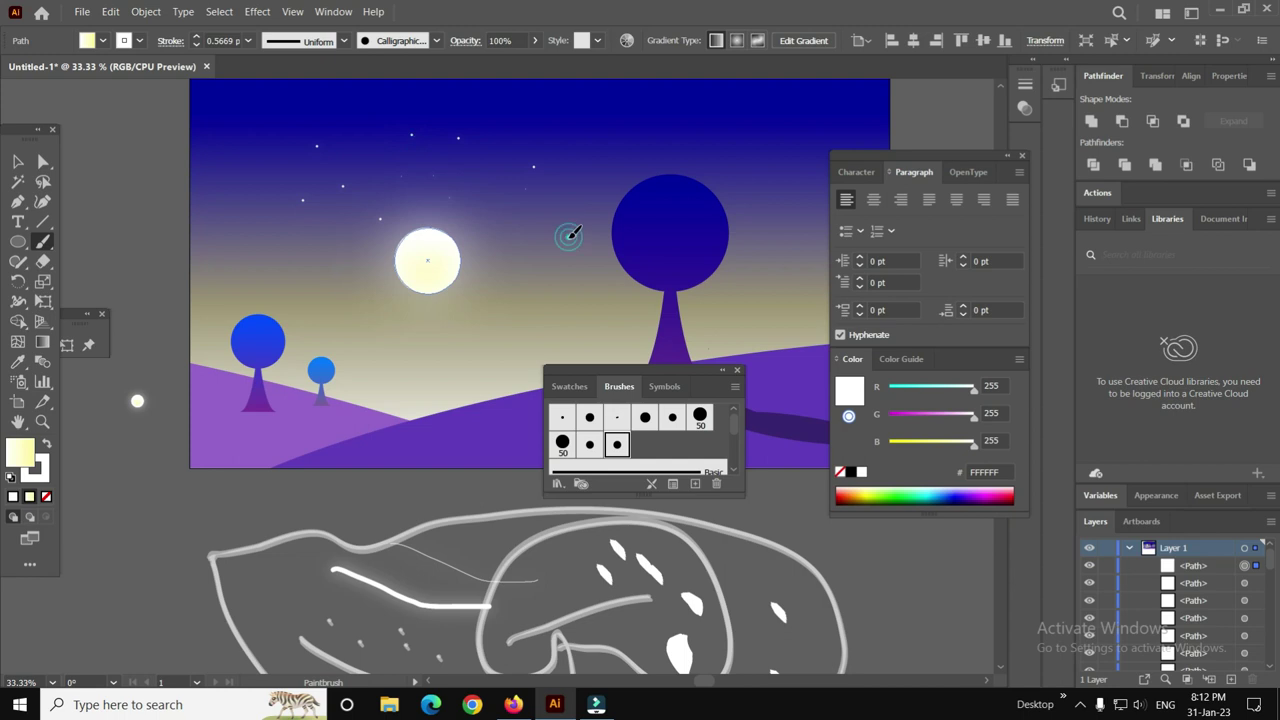
left_click(606, 143)
left_click(717, 140)
left_click(771, 177)
left_click(791, 236)
left_click(831, 132)
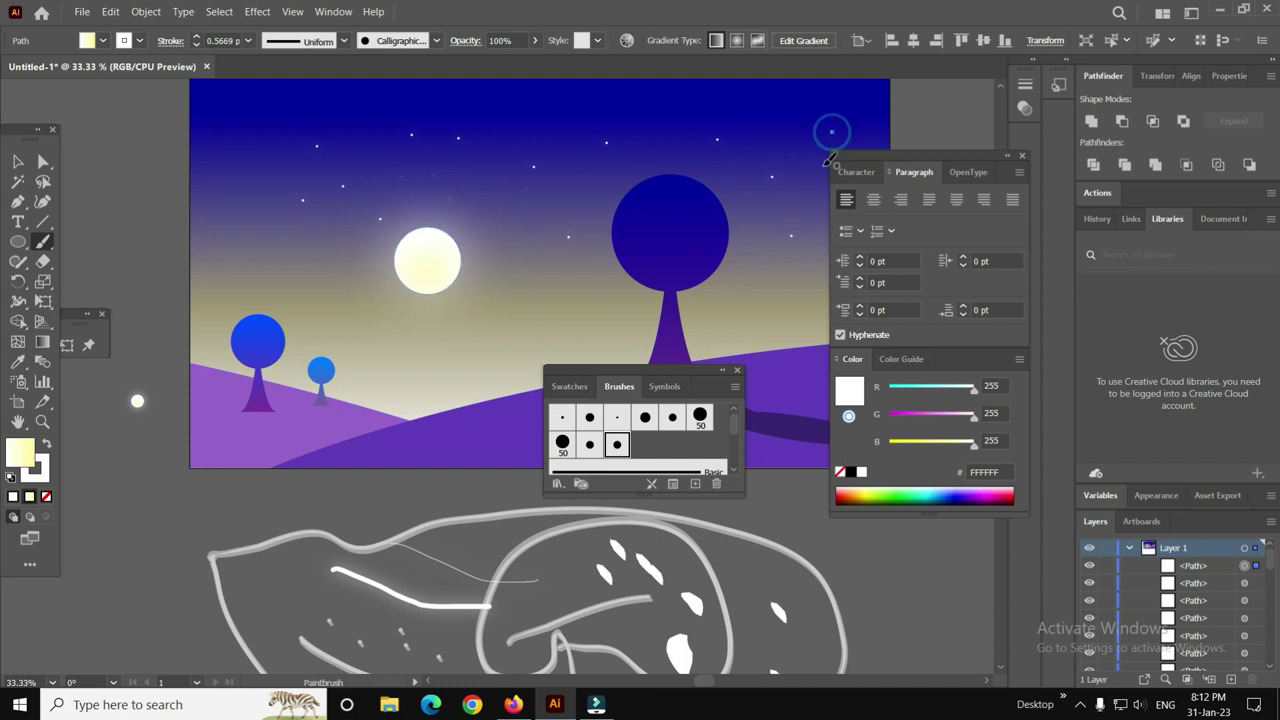
left_click(780, 123)
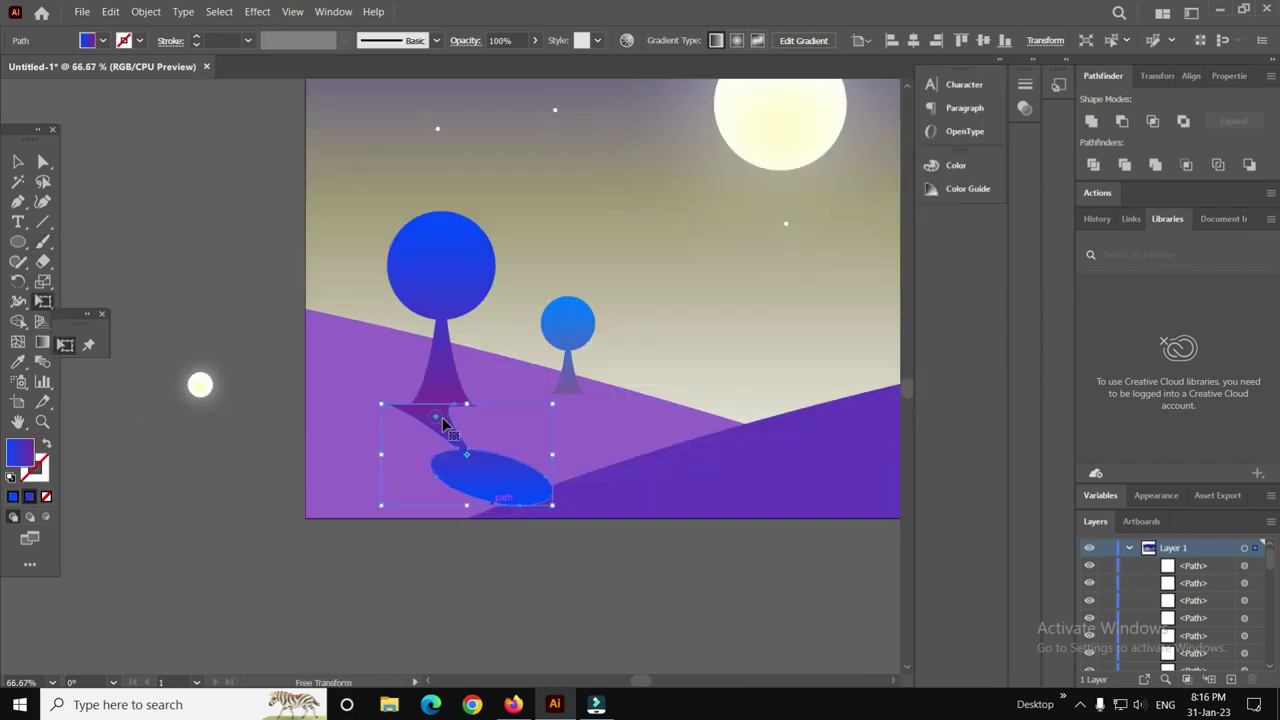
Move the flipped, slanted copy of the left tree so its top edge aligns with the base of the tree's trunk.
left_click_drag(445, 425, 463, 428)
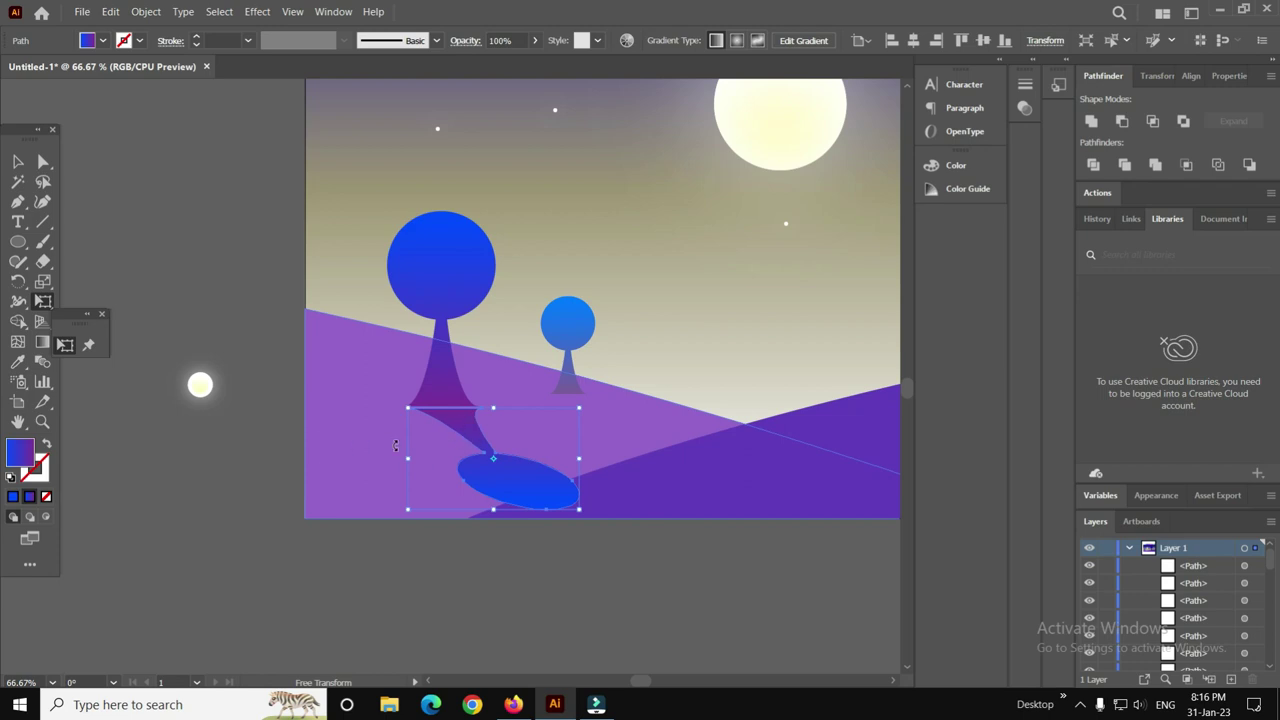
scroll(424, 408, "up", 3)
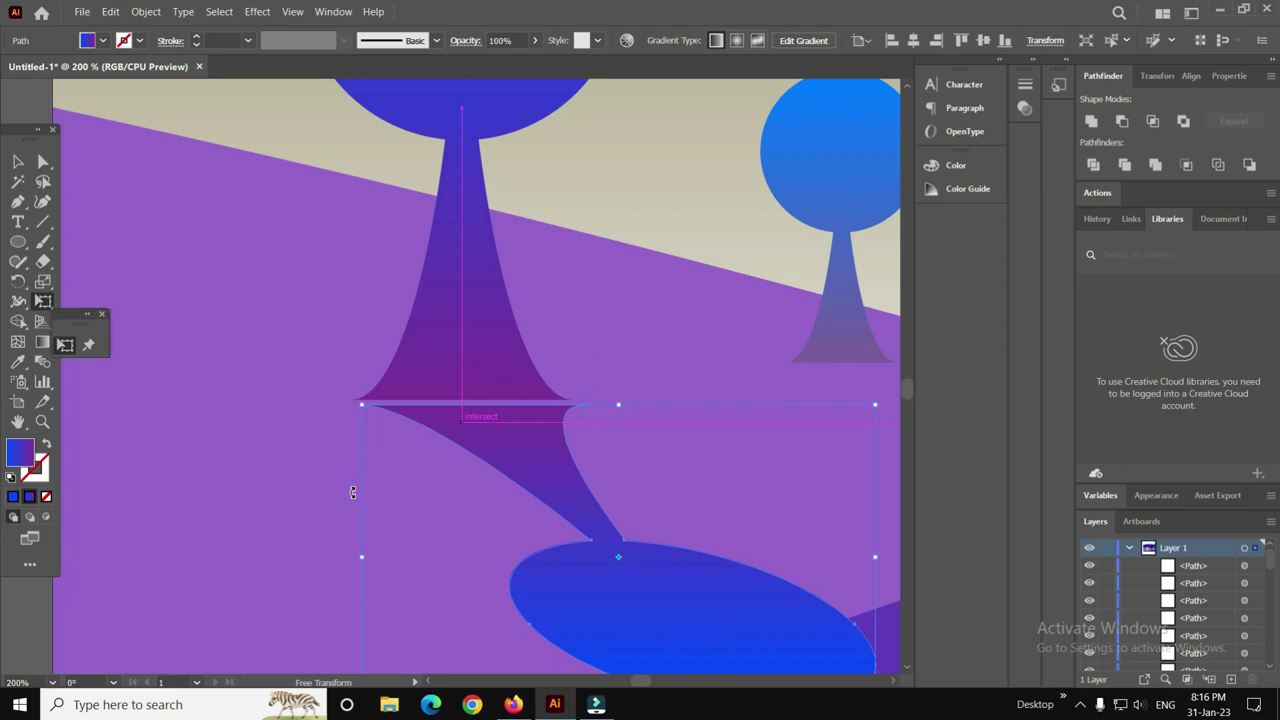
key("Up")
key("Up")
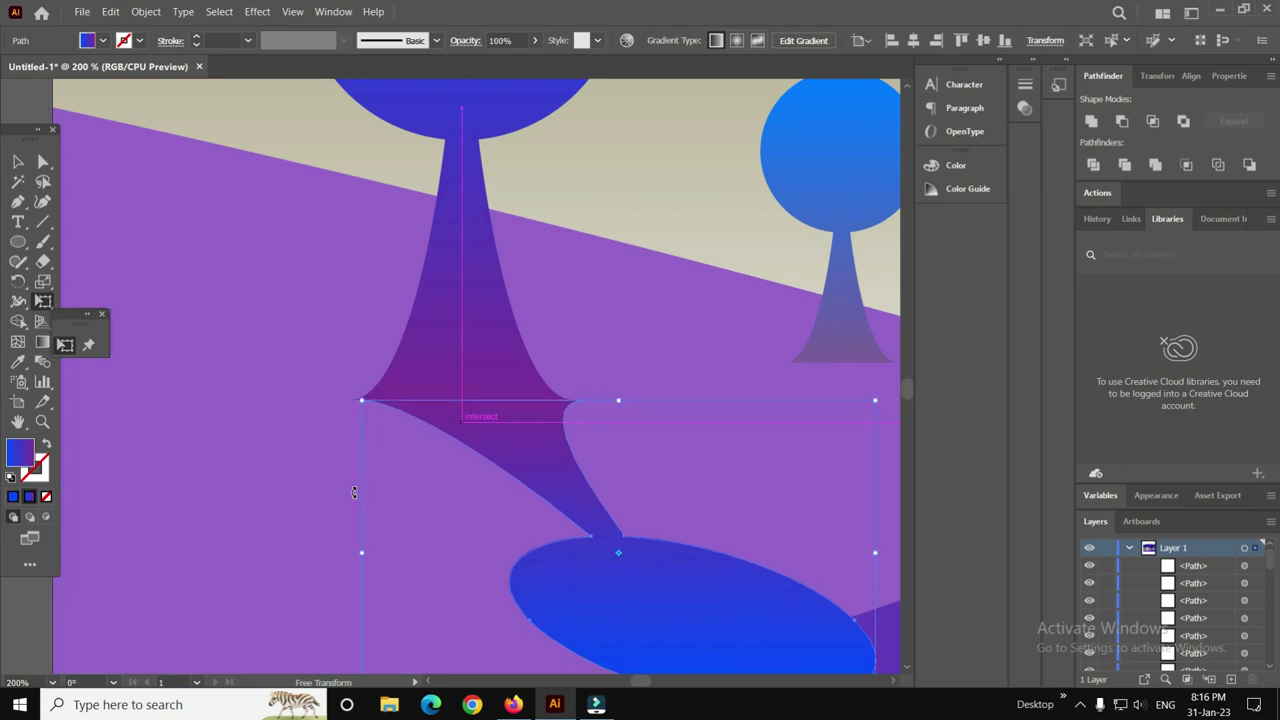
key("Left")
key("Left")
key("Left")
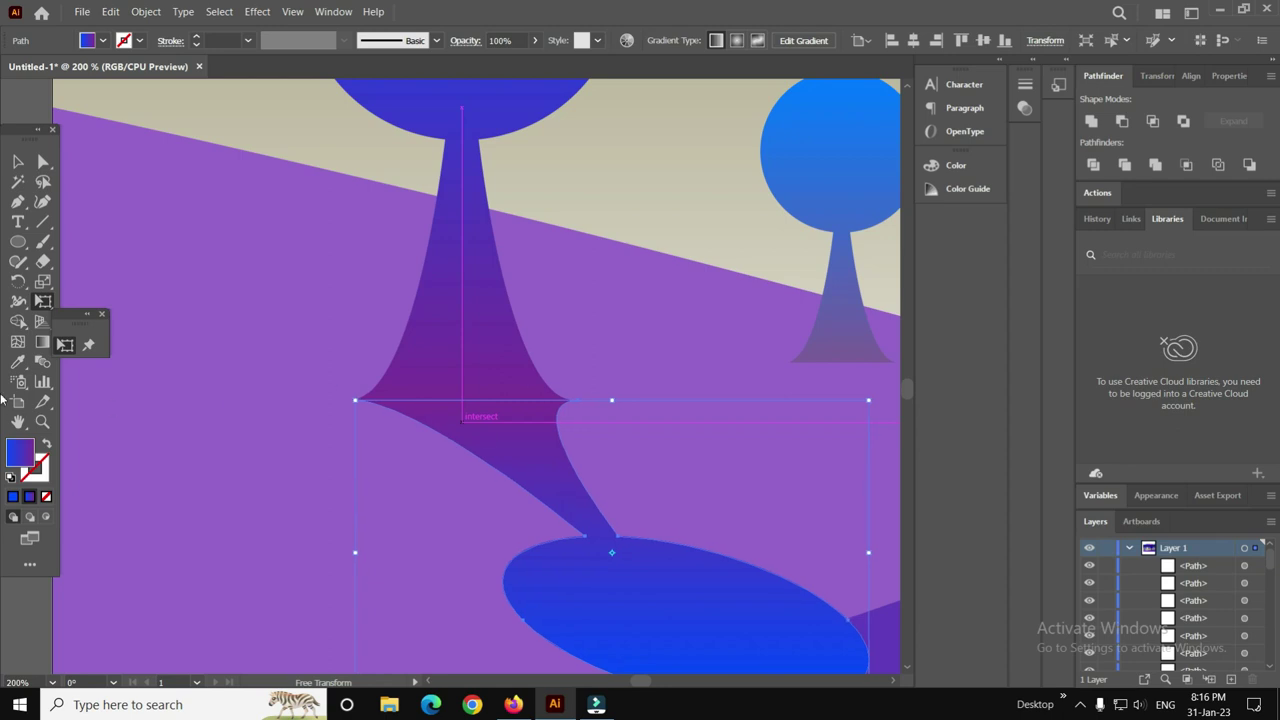
Fill the left tree's shadow shape with near-black 070017 and set its opacity to 28%.
left_click(19, 160)
key("ctrl+1")
left_click(956, 165)
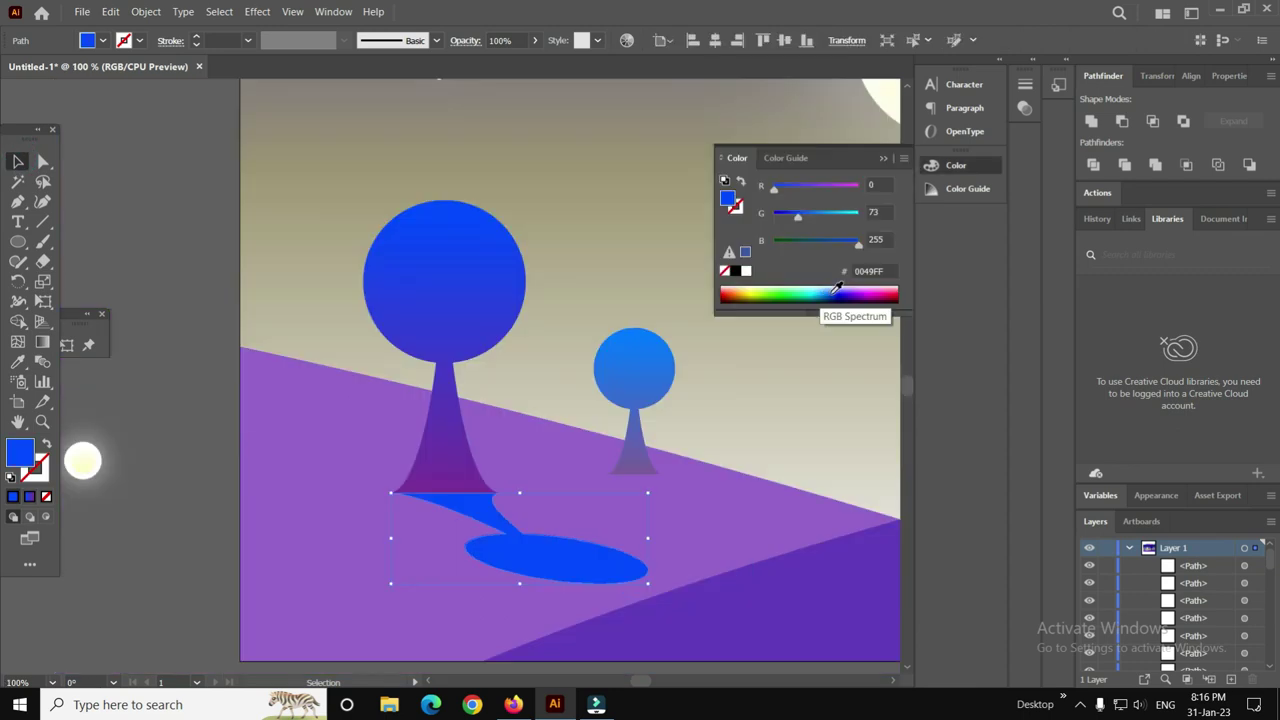
left_click(848, 290)
left_click(853, 292)
left_click(854, 294)
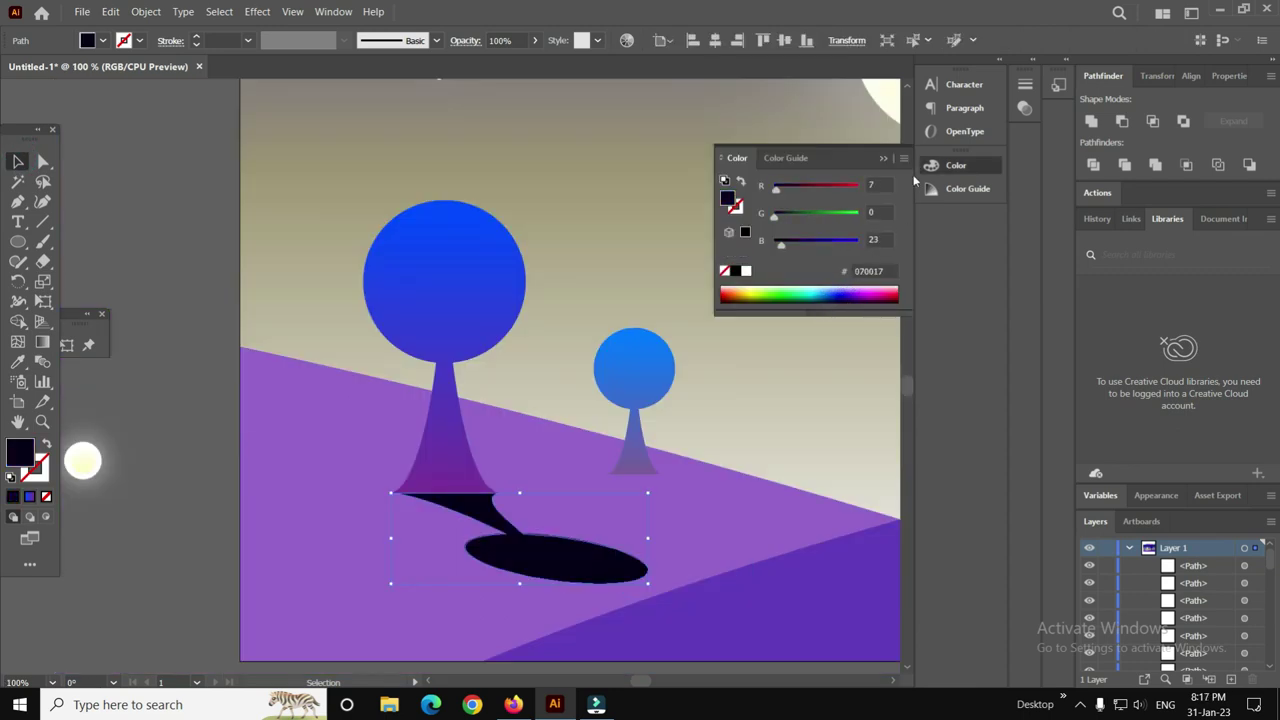
left_click(883, 158)
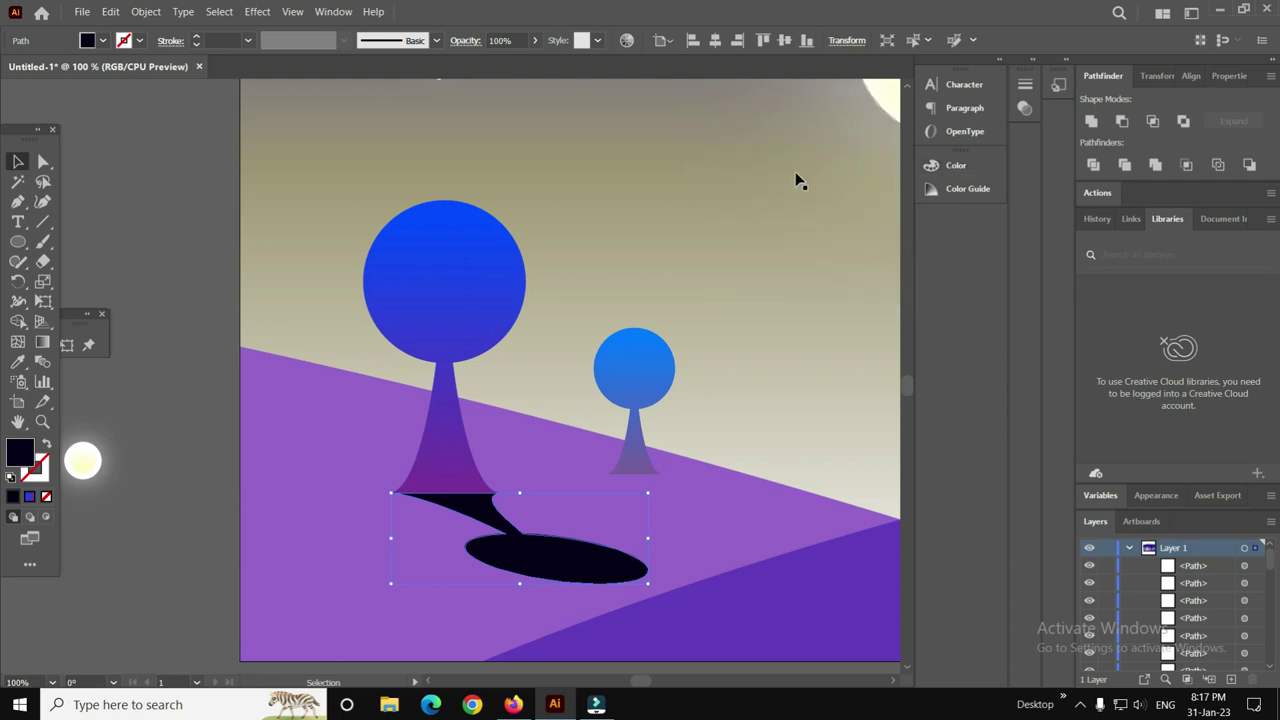
left_click(535, 40)
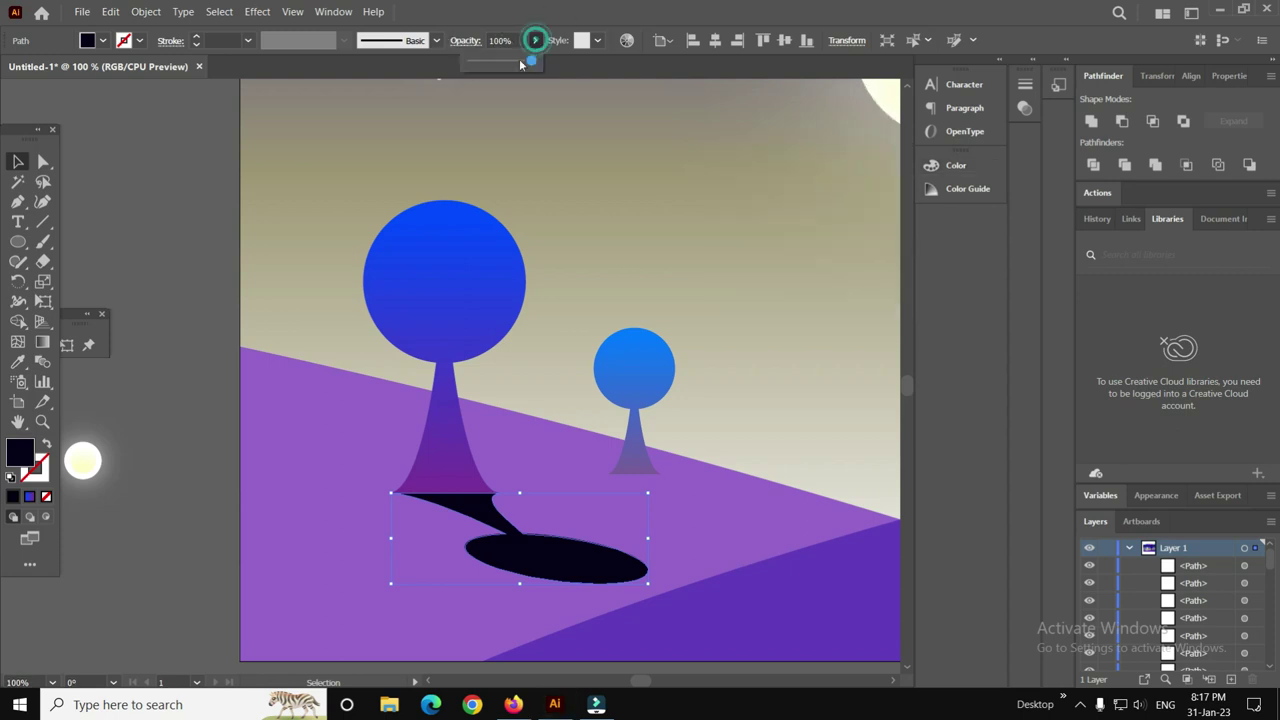
left_click_drag(530, 61, 489, 62)
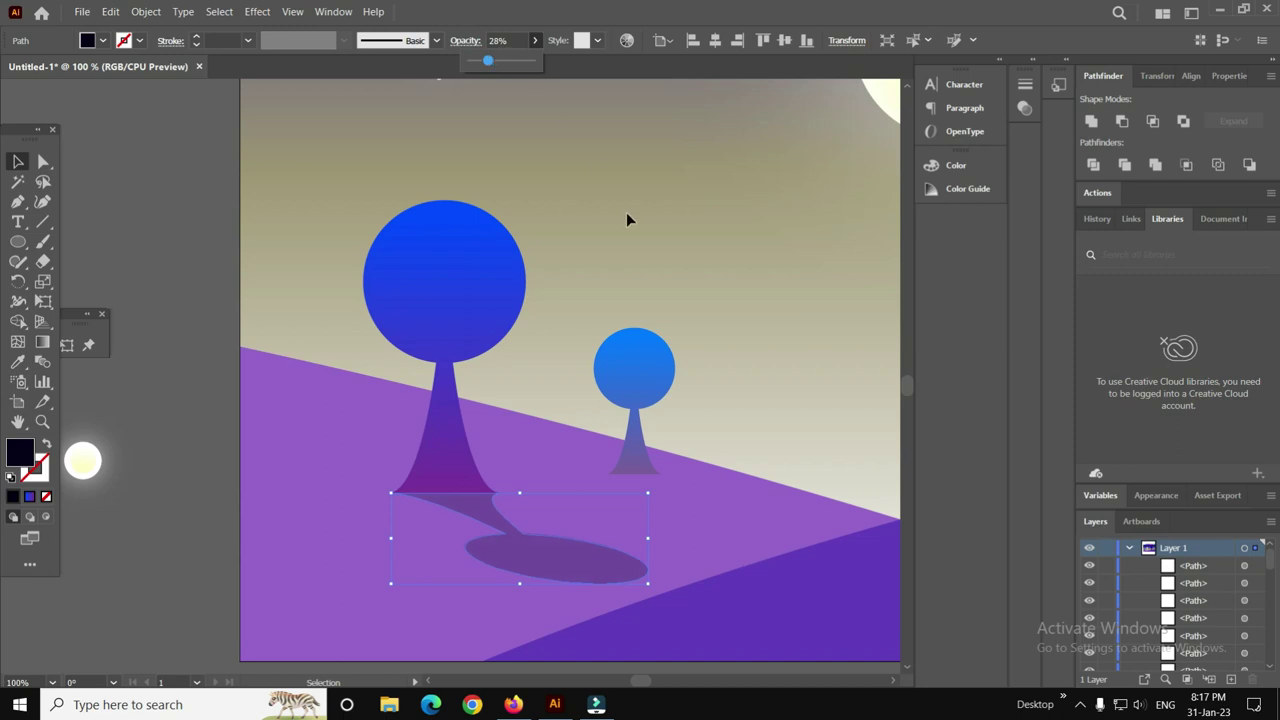
Lower the opacity of the small tree's near-black shadow so the lilac hill shows through it.
left_click(557, 565)
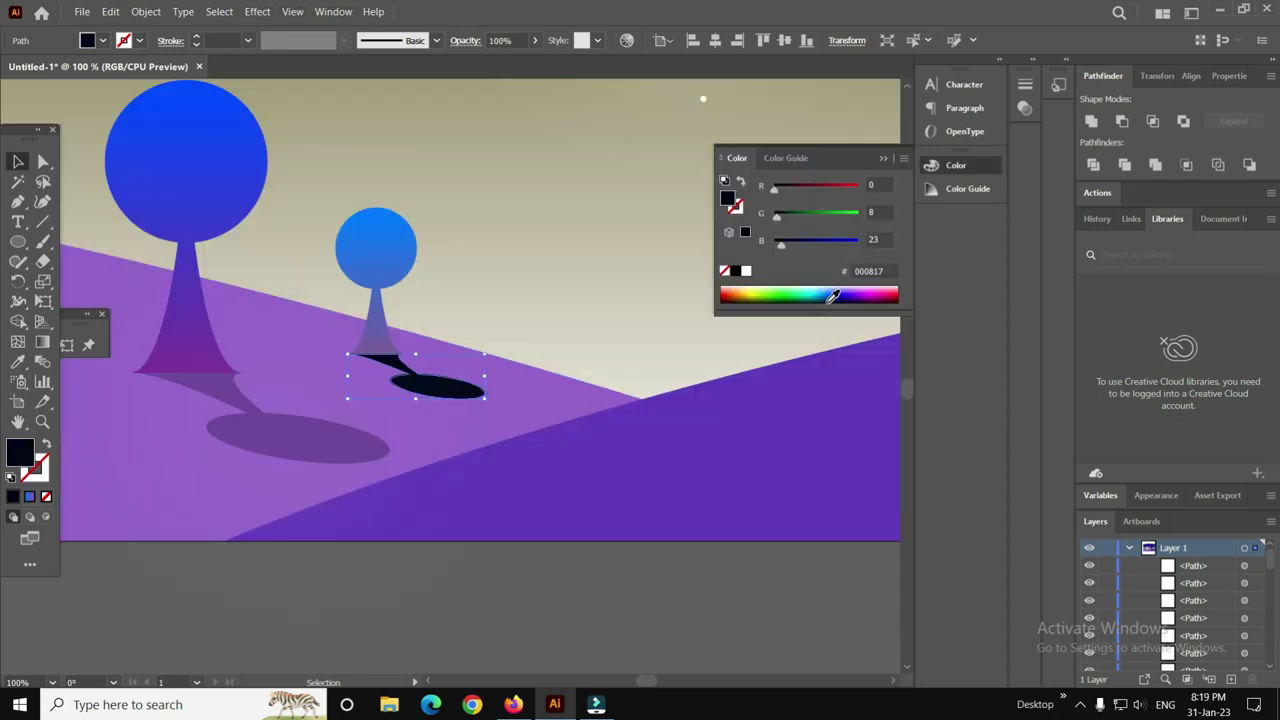
left_click(883, 158)
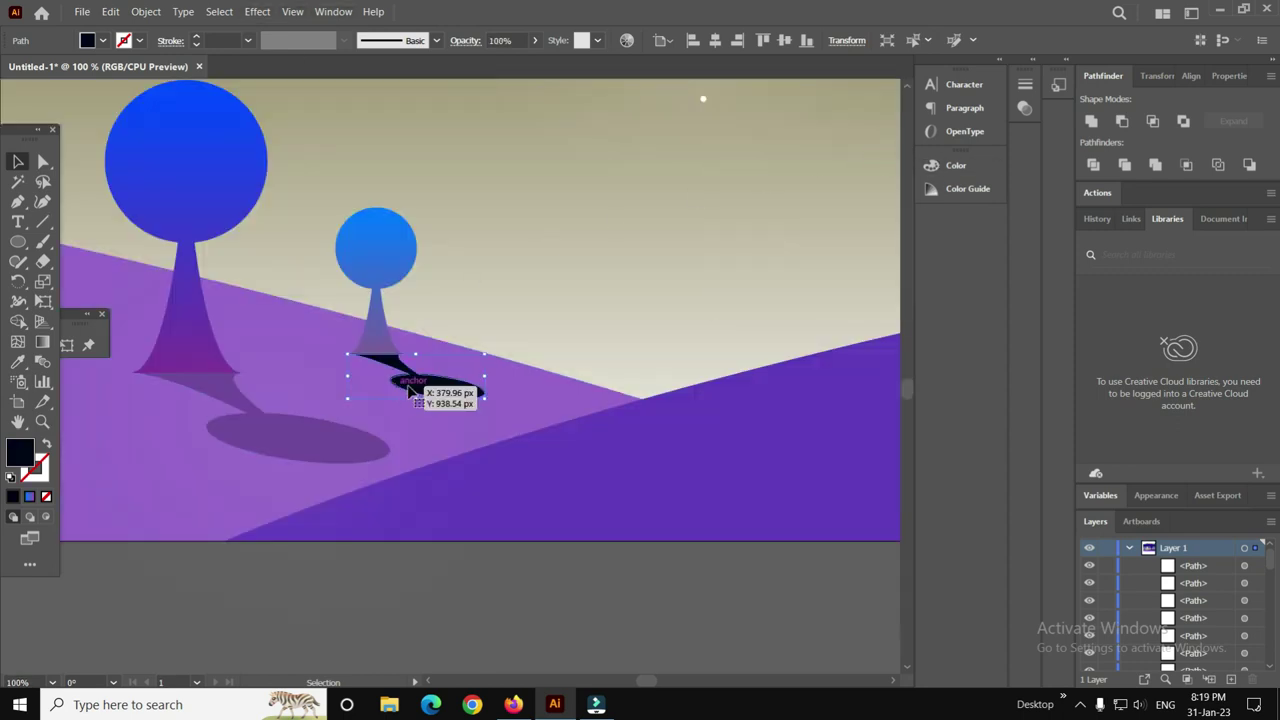
left_click(535, 40)
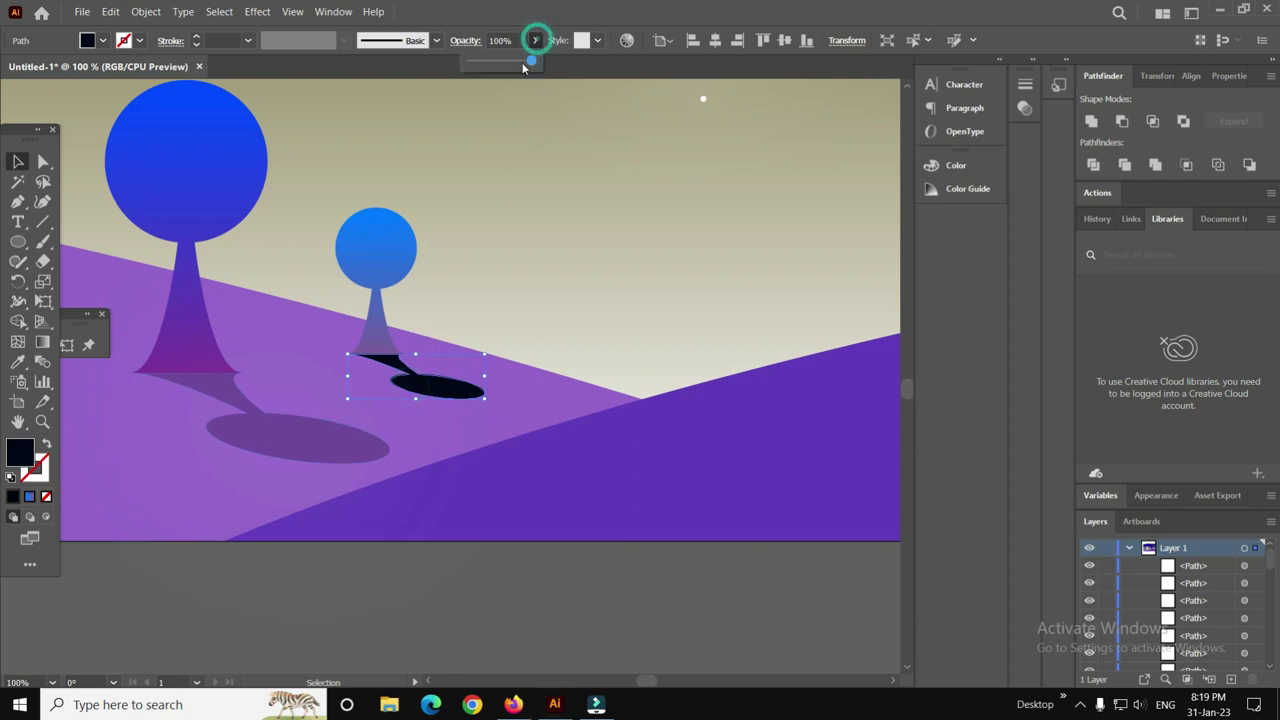
left_click_drag(536, 63, 489, 63)
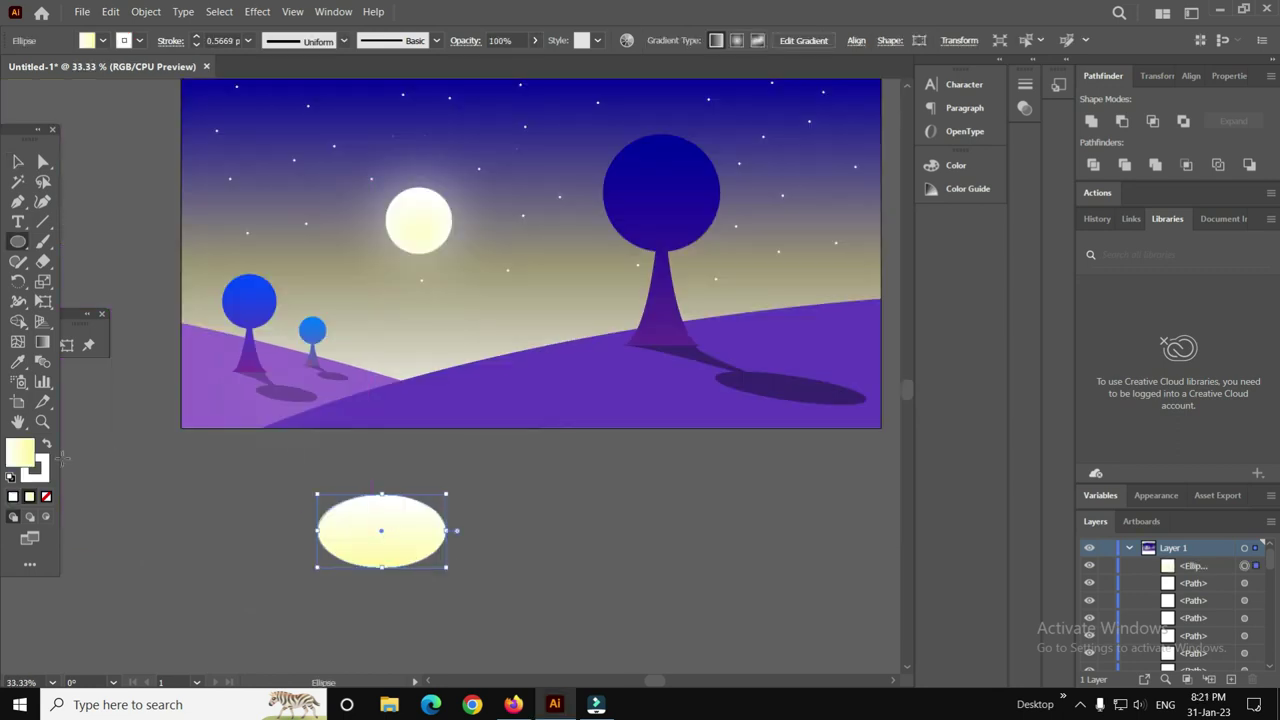
Switch the ellipse below the artboard to a solid fill, and pair the near-black crescent wing with a vertically centred copy on its right.
left_click(12, 497)
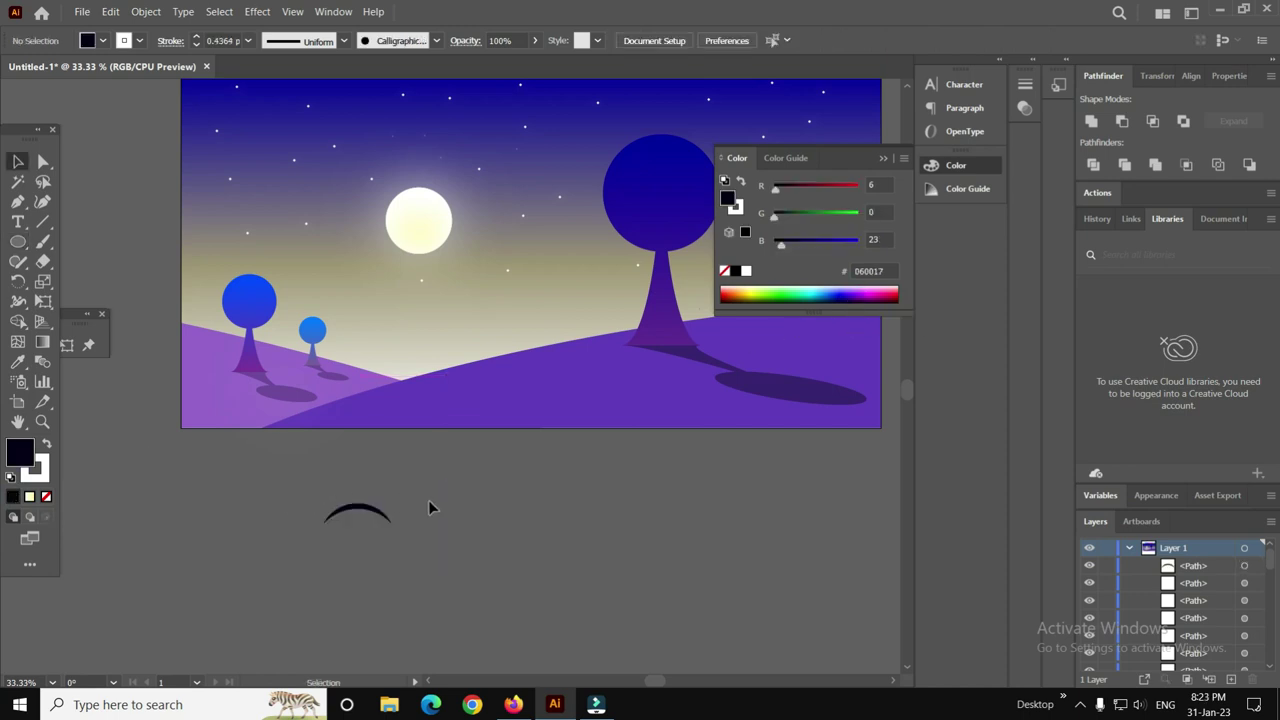
left_click(369, 510)
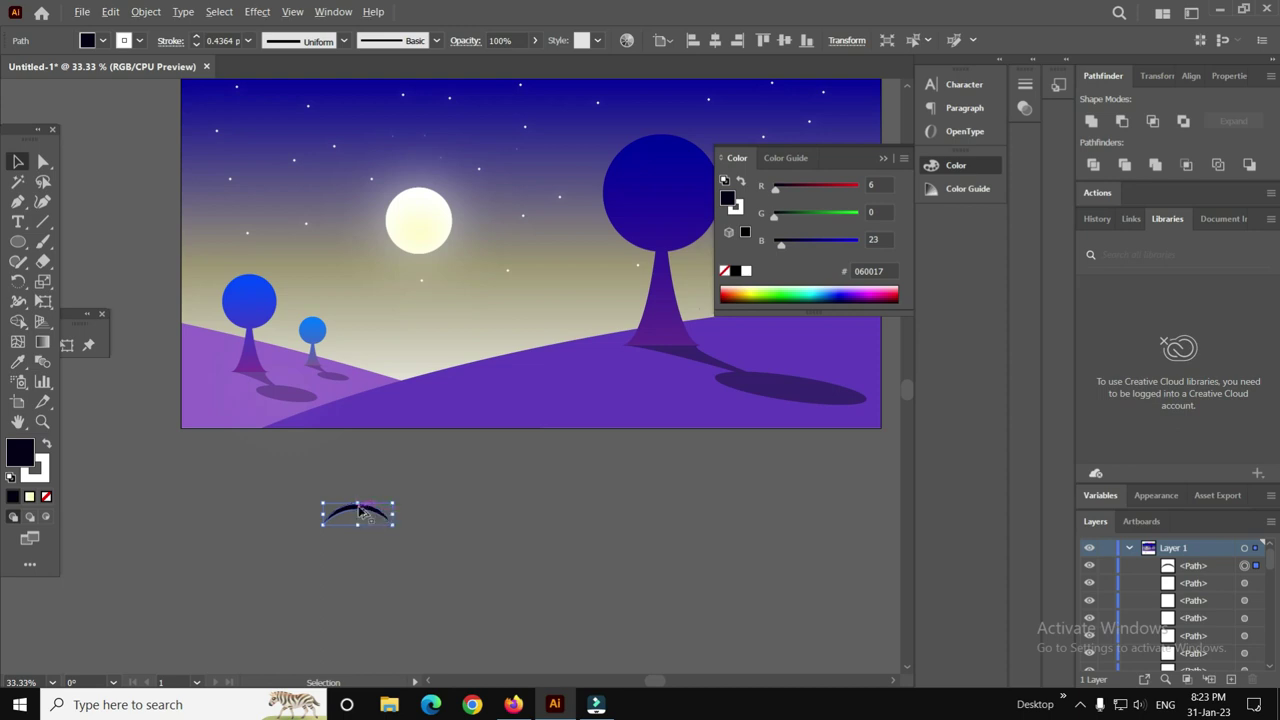
left_click_drag(360, 511, 429, 516)
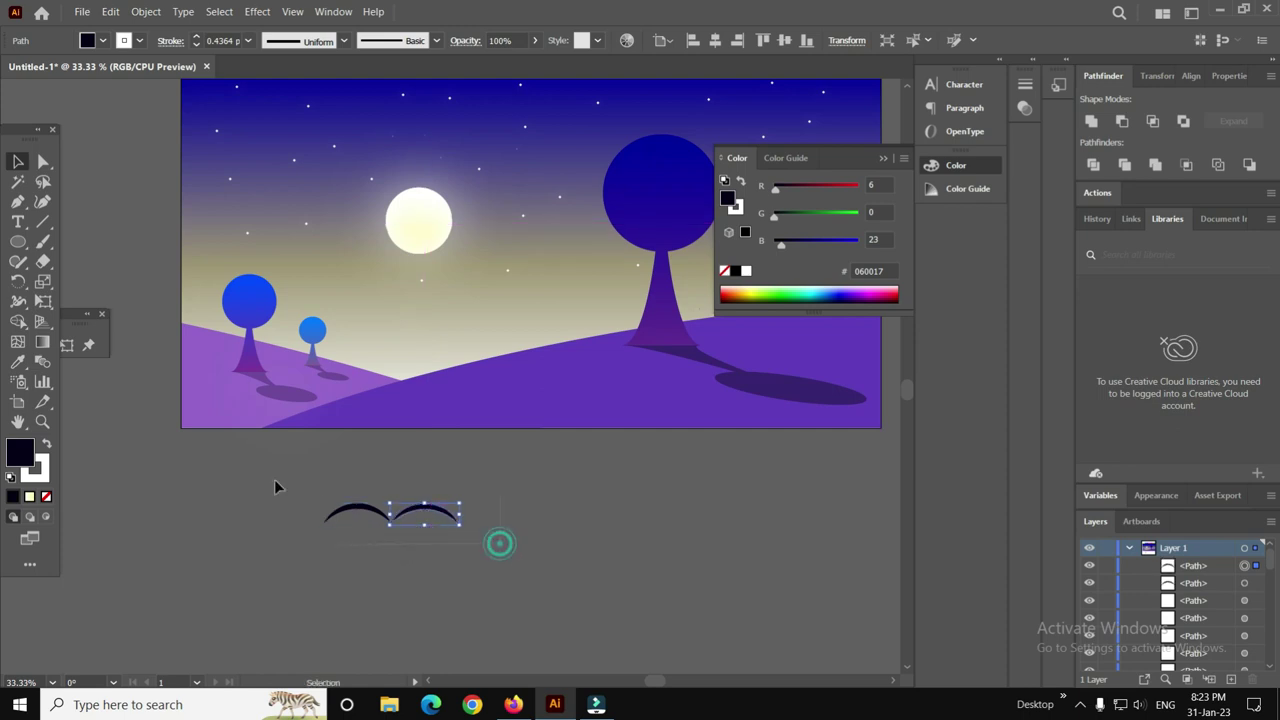
left_click_drag(274, 487, 325, 482)
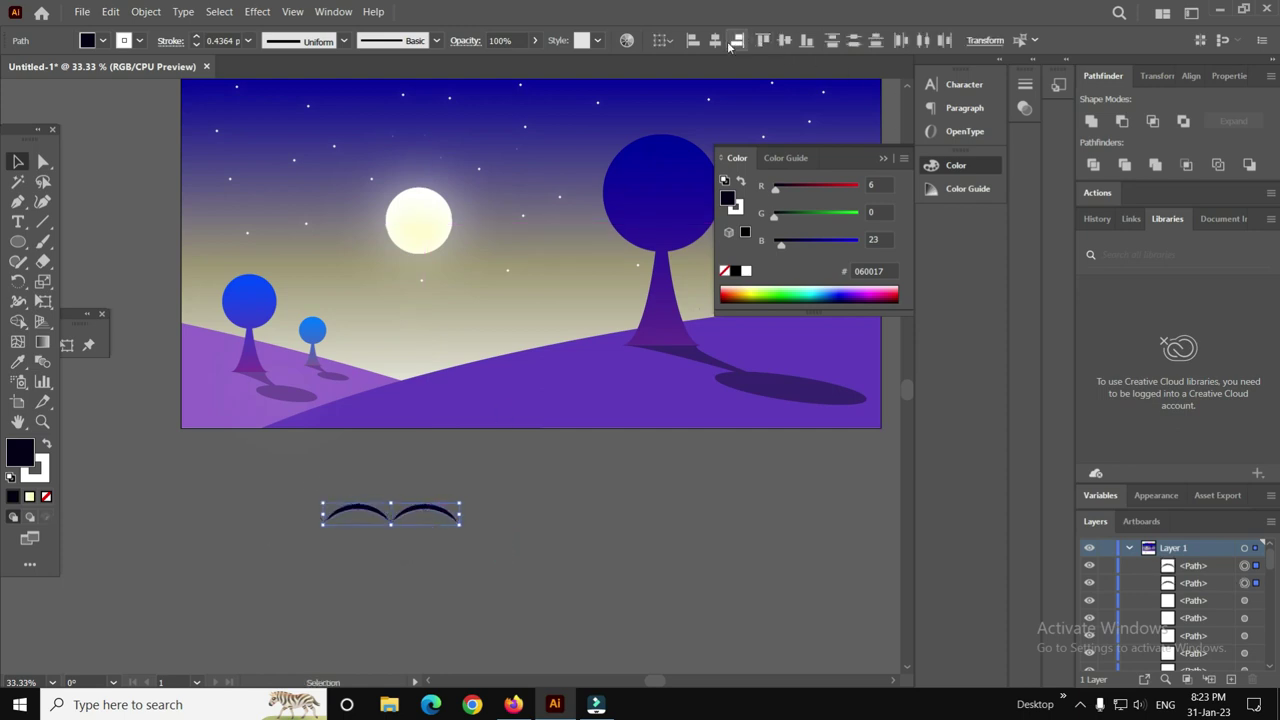
left_click(785, 43)
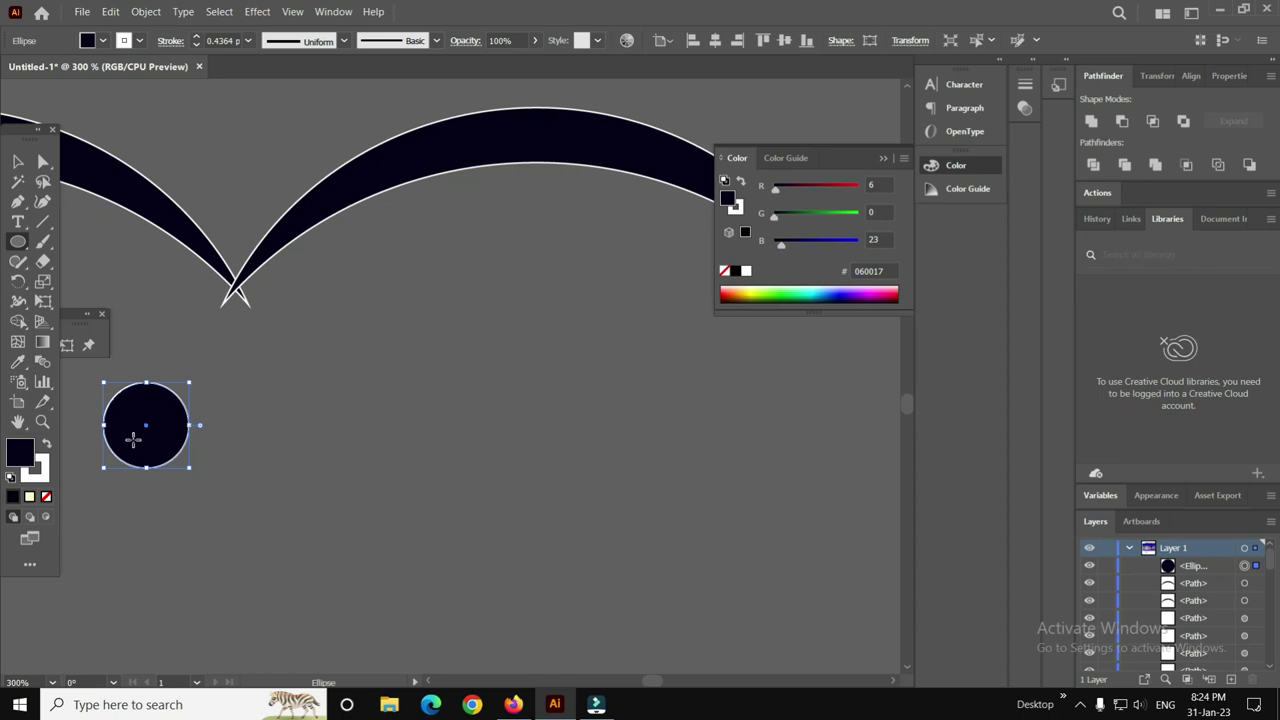
Place the small circle where the two wings meet and draw a curved body shape beneath it with the Pen tool.
key("a")
left_click_drag(154, 423, 227, 302)
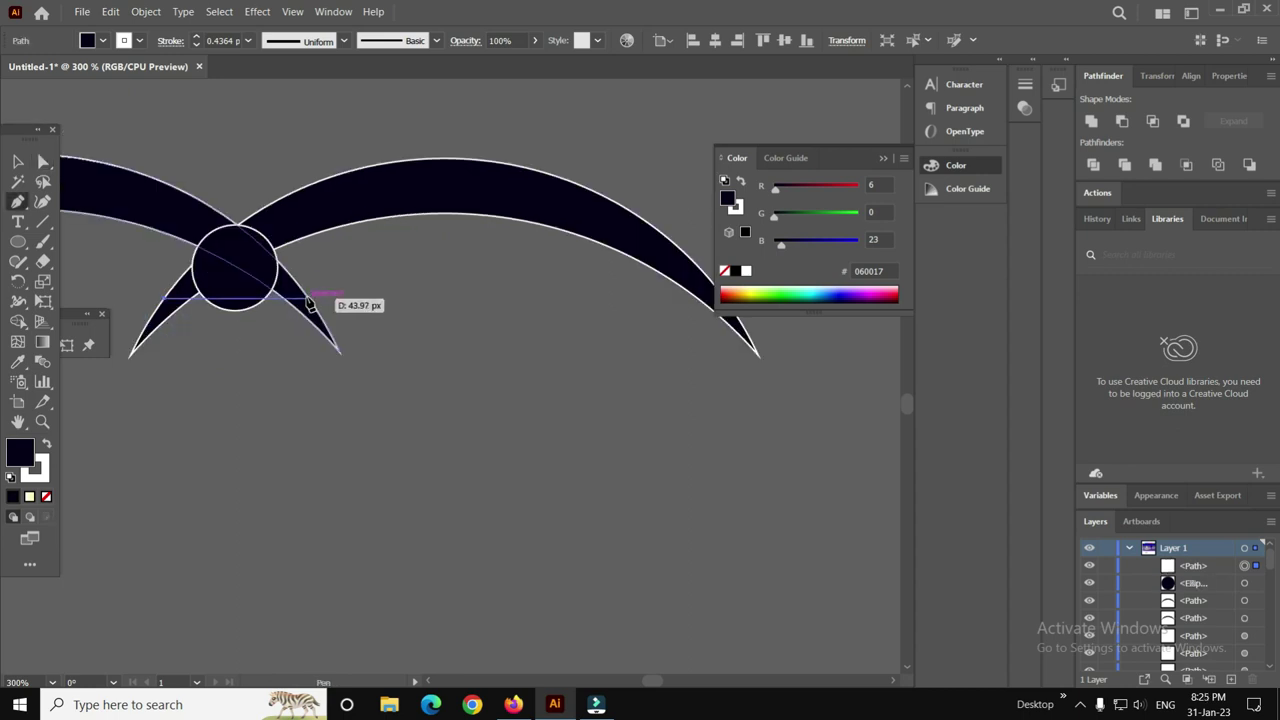
left_click_drag(308, 300, 384, 218)
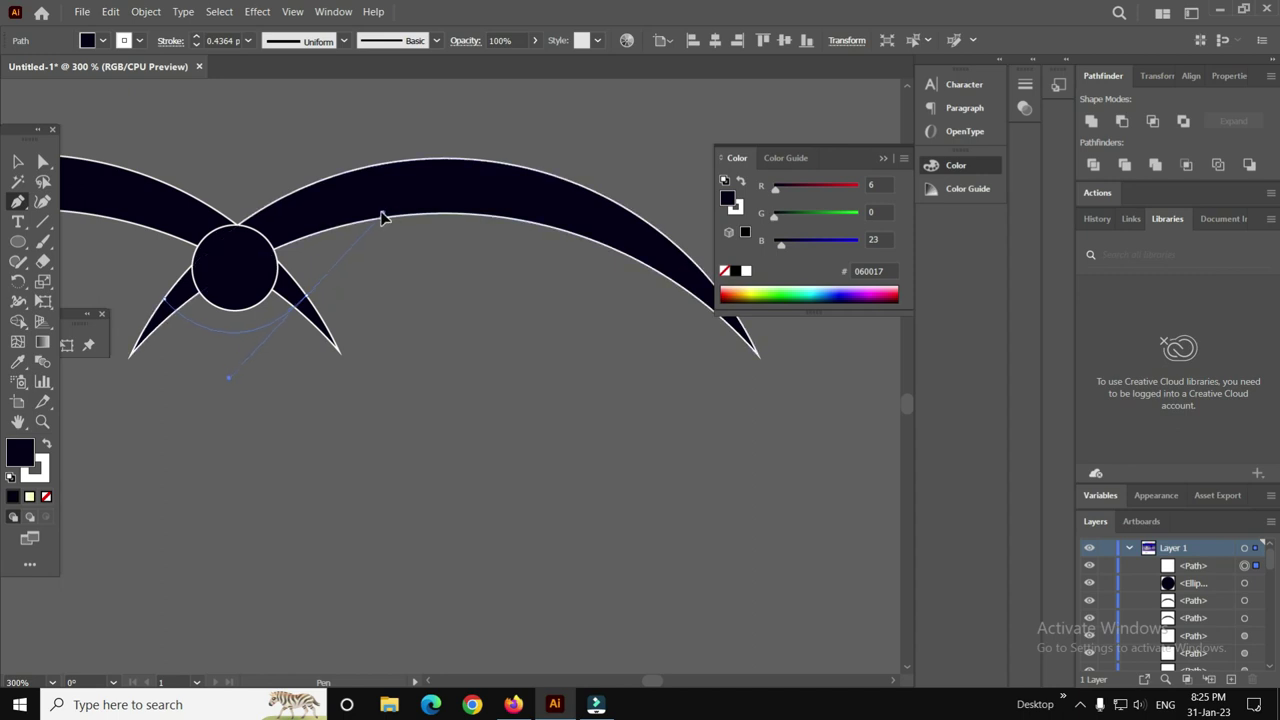
left_click_drag(381, 217, 378, 218)
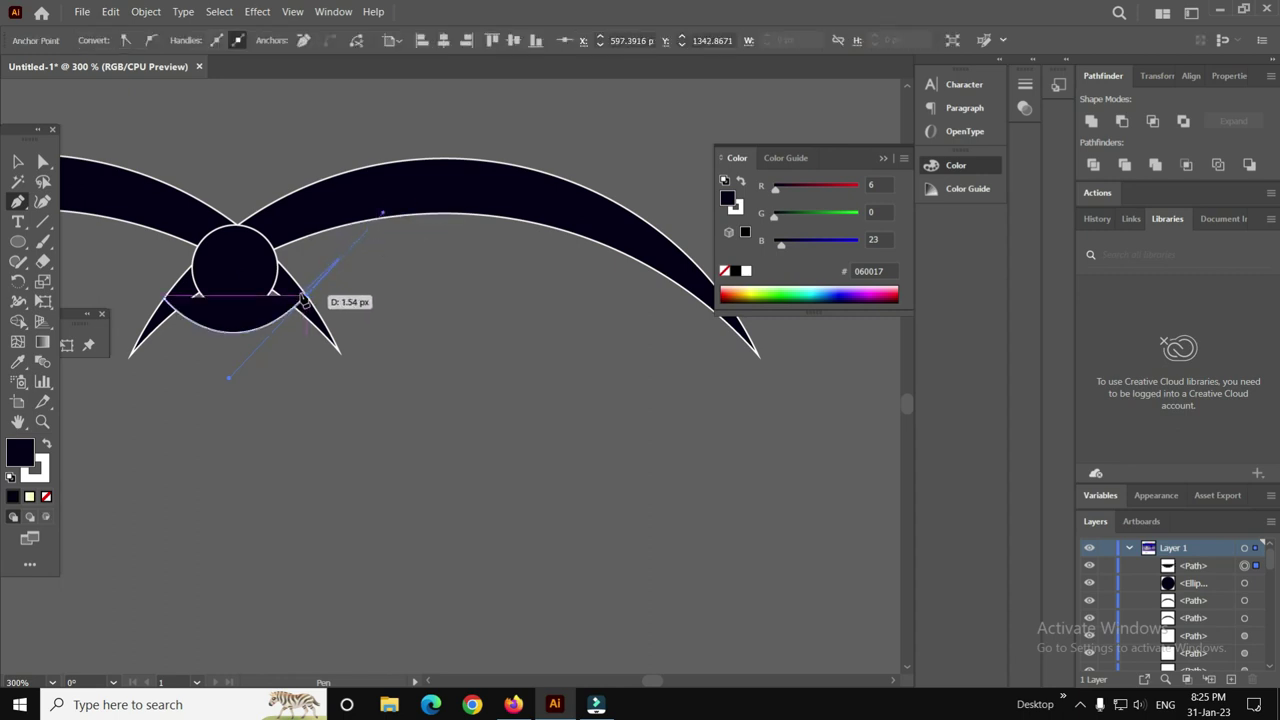
left_click_drag(307, 305, 308, 307)
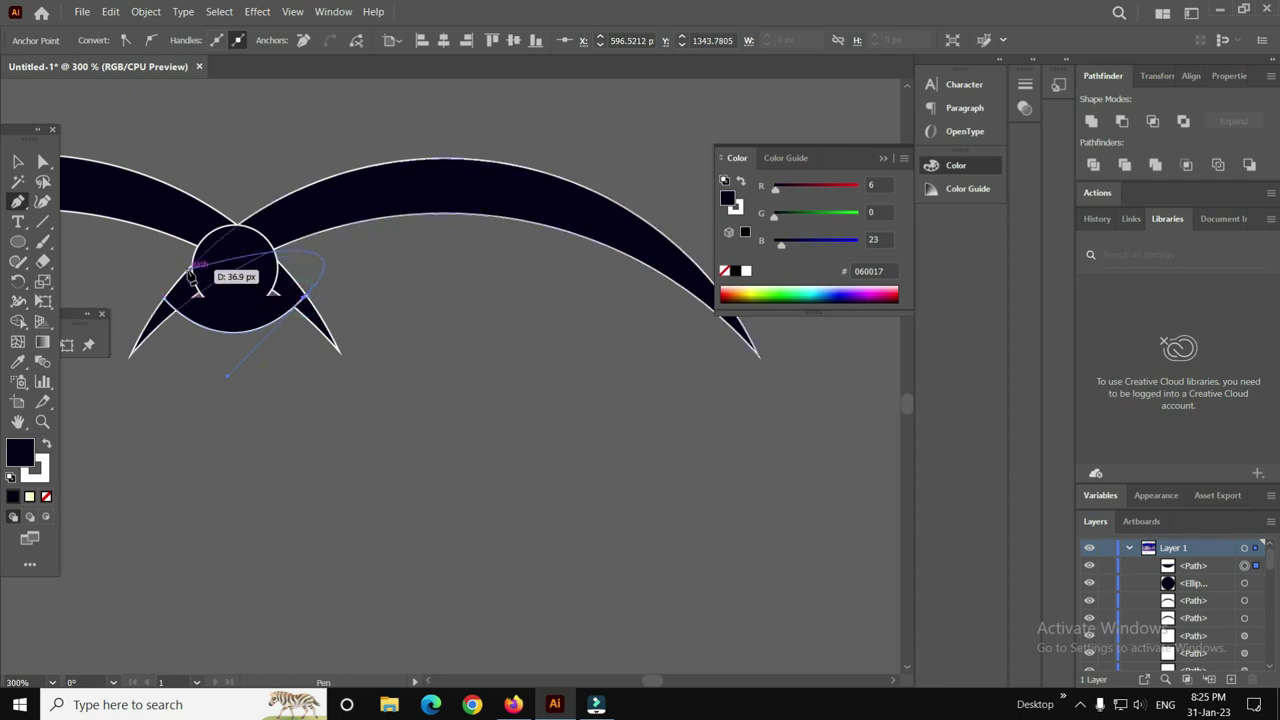
key("ctrl")
left_click(279, 293, "ctrl")
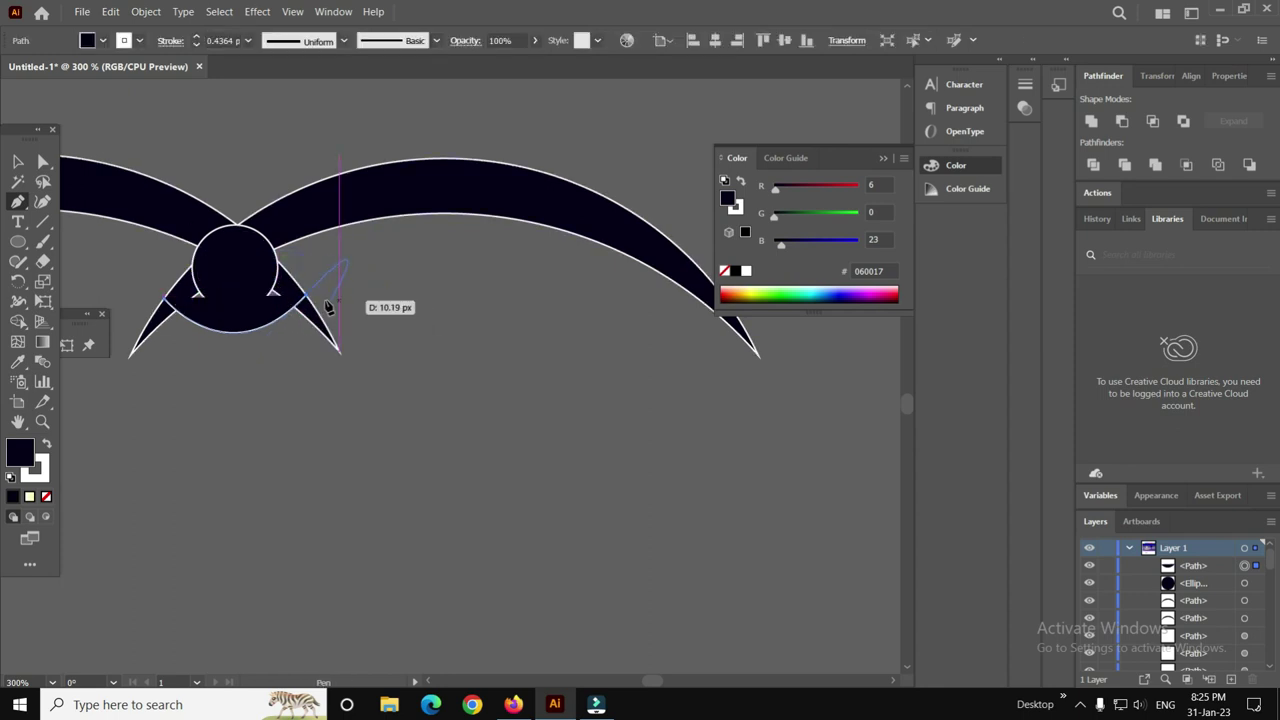
left_click_drag(306, 297, 166, 296)
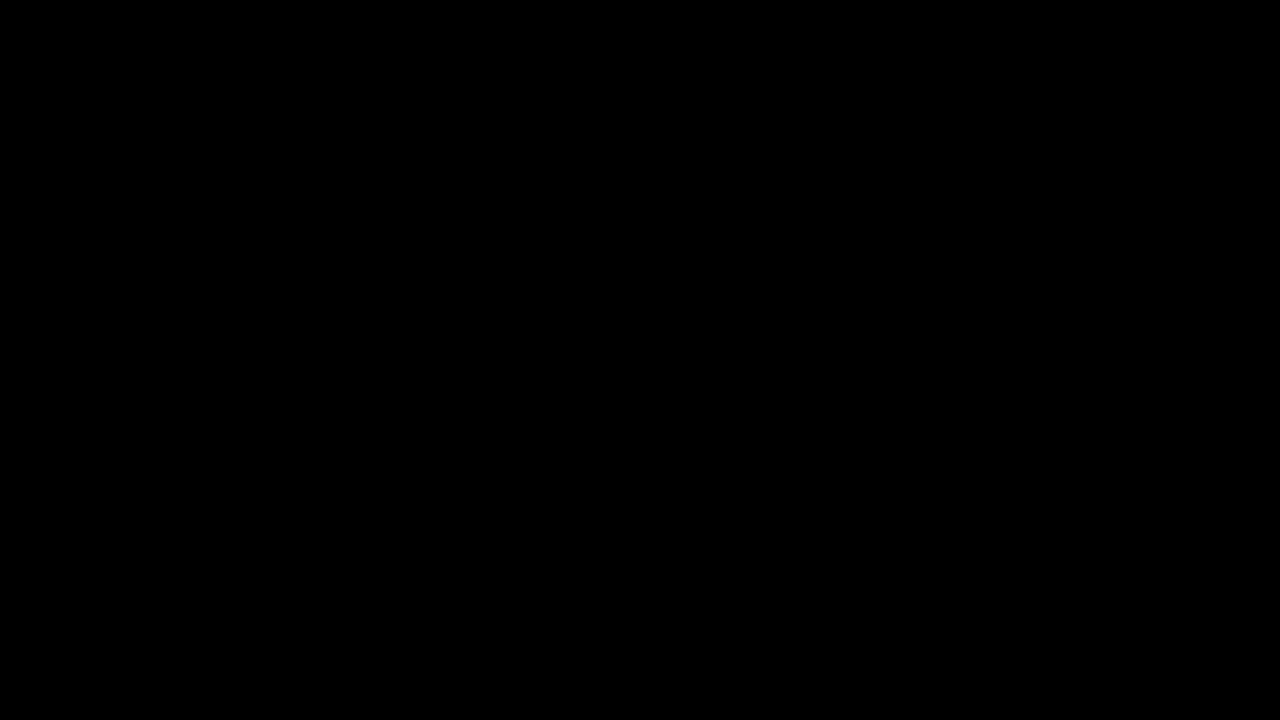
Draw a closed shape with a curved upper edge using the Pen tool to fill the notch between the wings above the circle.
left_click_drag(233, 215, 295, 198)
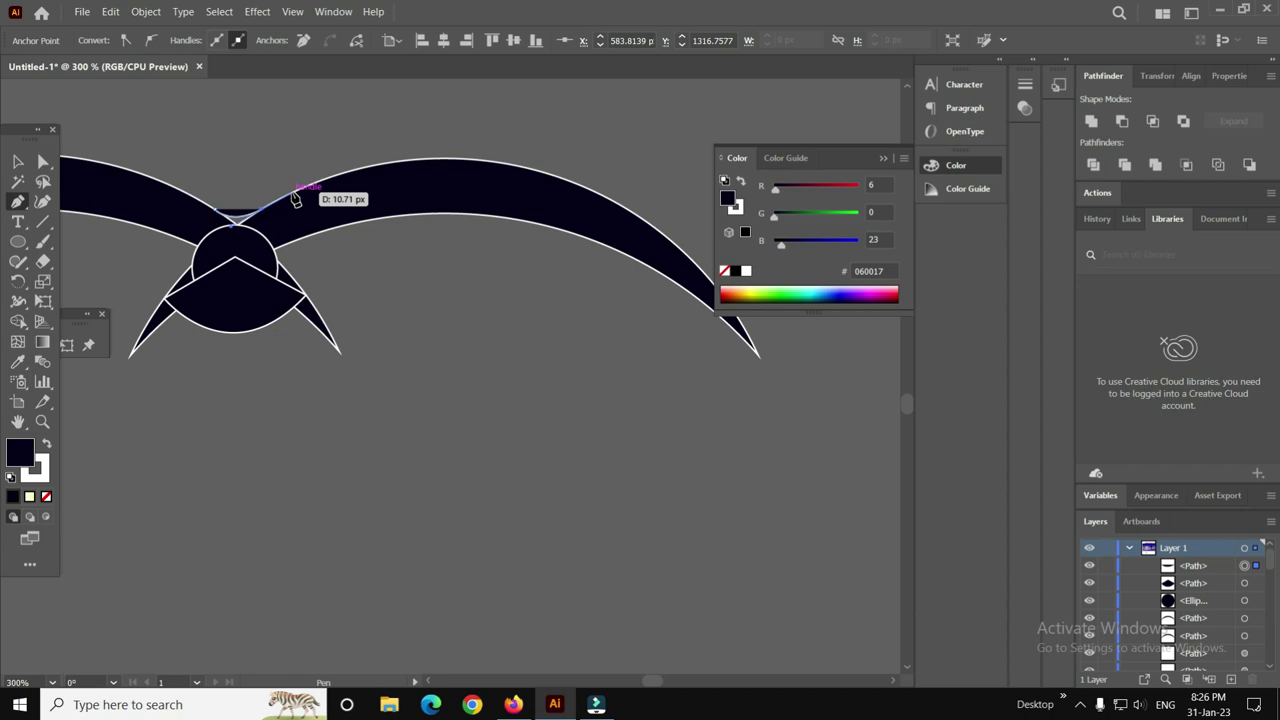
left_click_drag(295, 198, 309, 328)
scroll(235, 220, "up", 3)
scroll(232, 228, "up", 2)
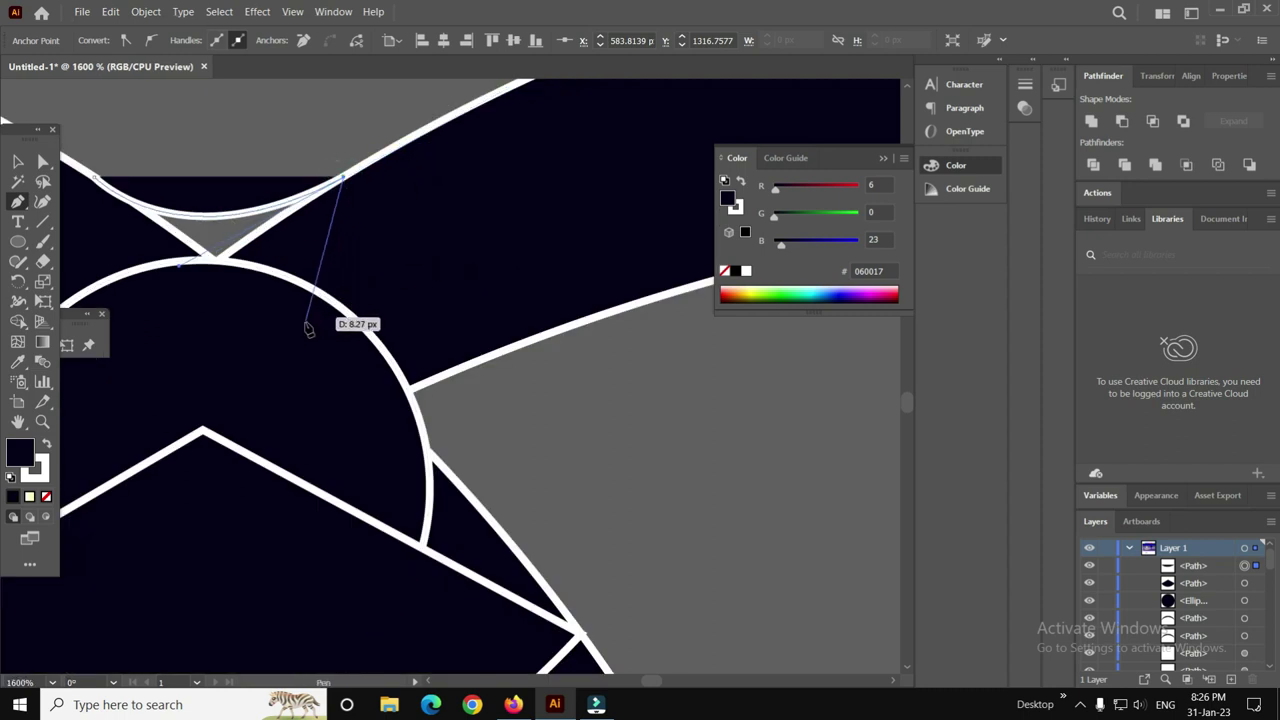
left_click(330, 373)
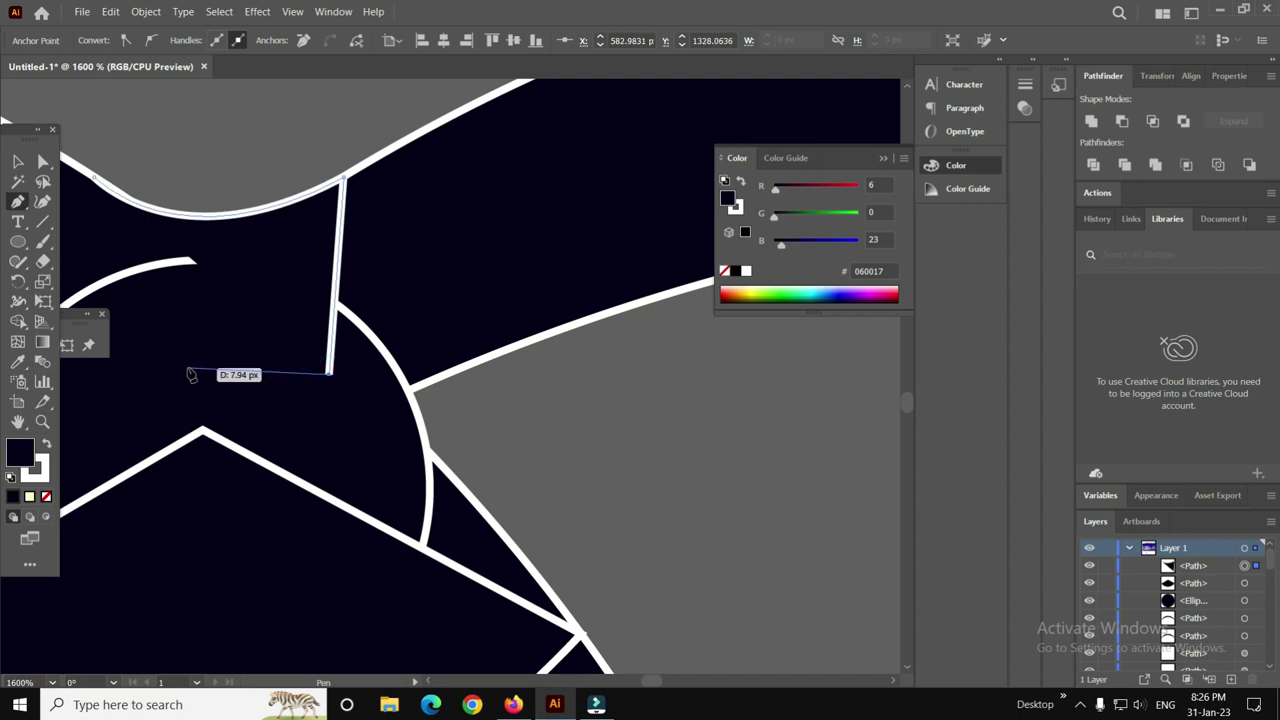
left_click(94, 372)
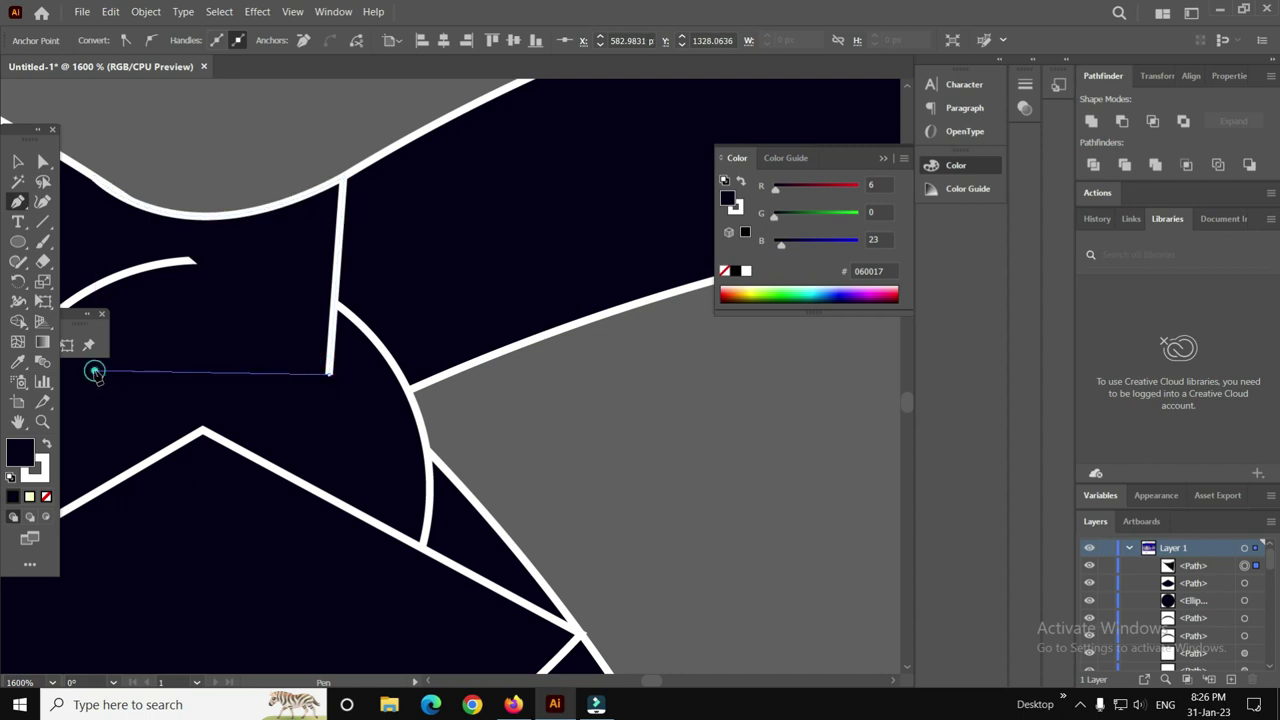
left_click(95, 181)
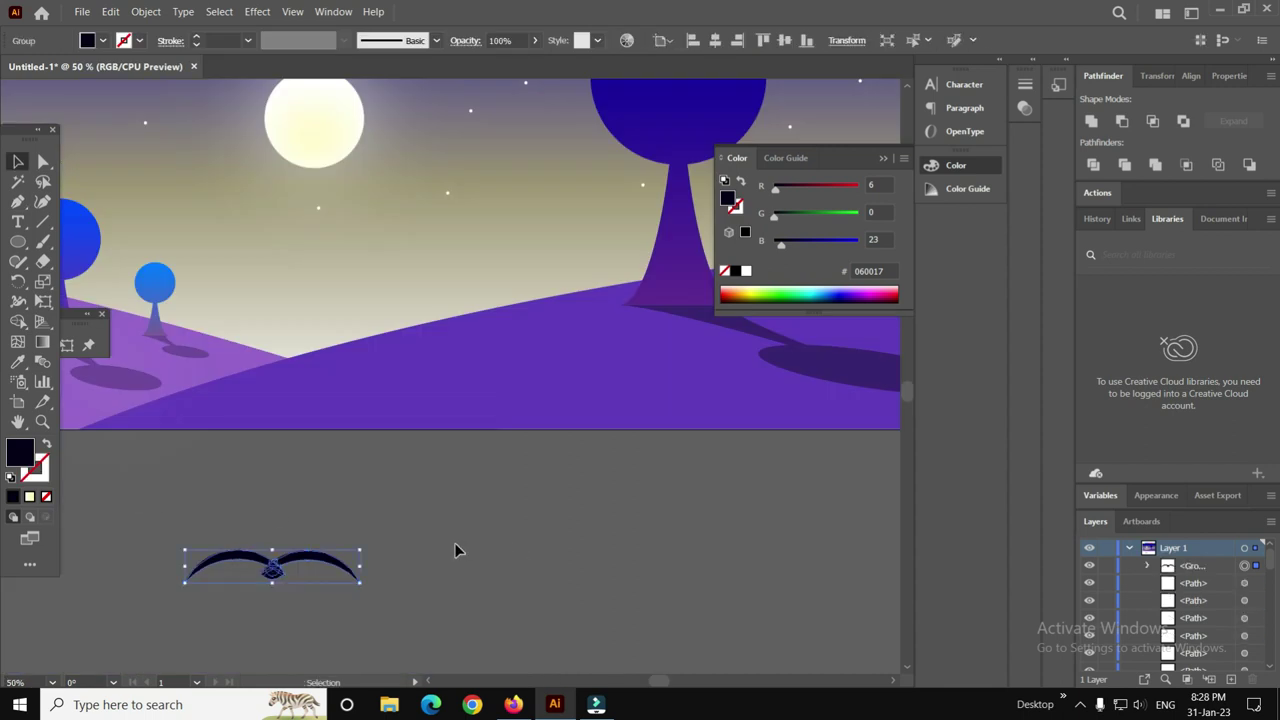
Unite the grouped bird parts into a single shape and move the bird into the sky just below the moon.
left_click(1090, 121)
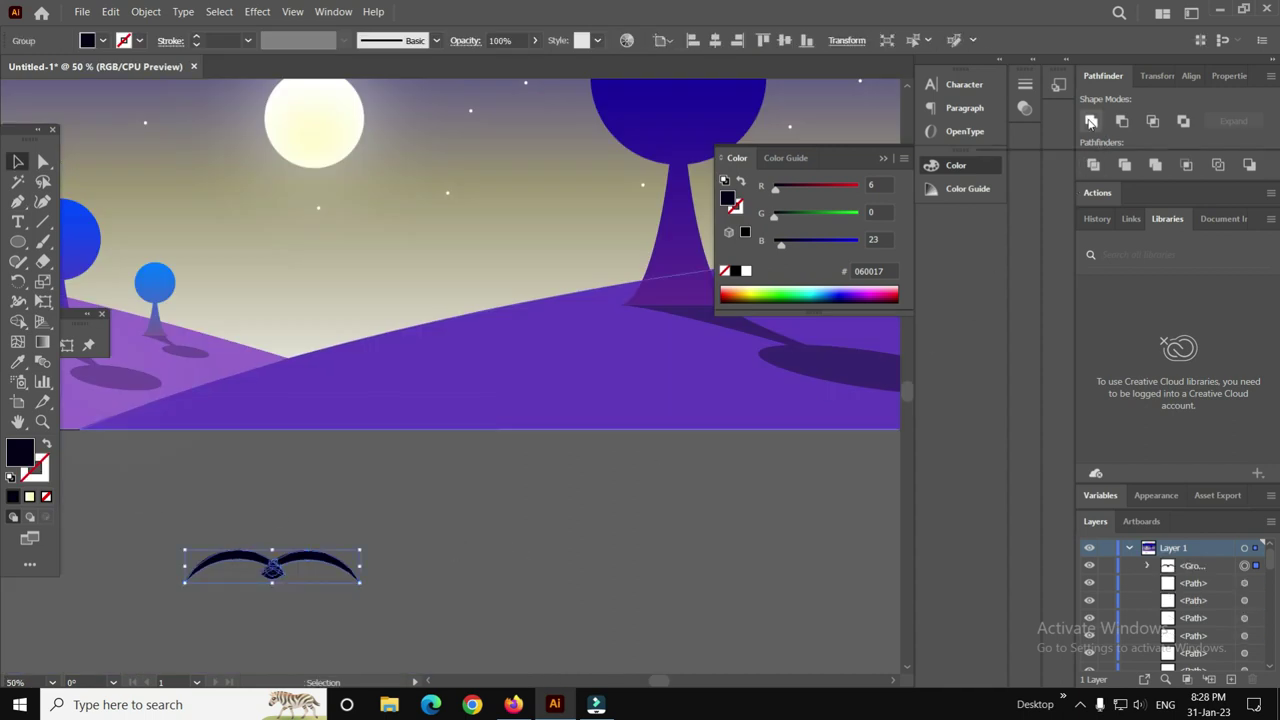
left_click(430, 494)
left_click_drag(280, 590, 316, 208)
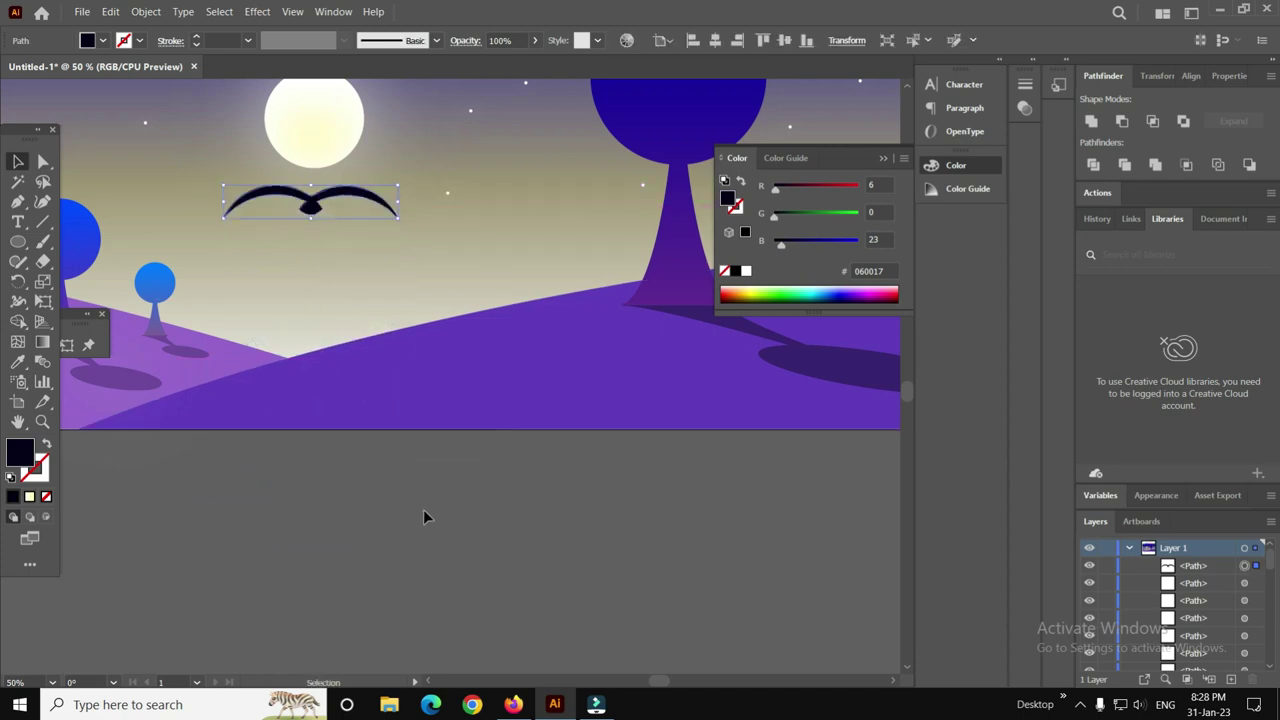
Place another copy of the small bird to the lower right of the moon to complete a flock of three.
scroll(389, 492, "down", 2)
left_click_drag(351, 343, 382, 345)
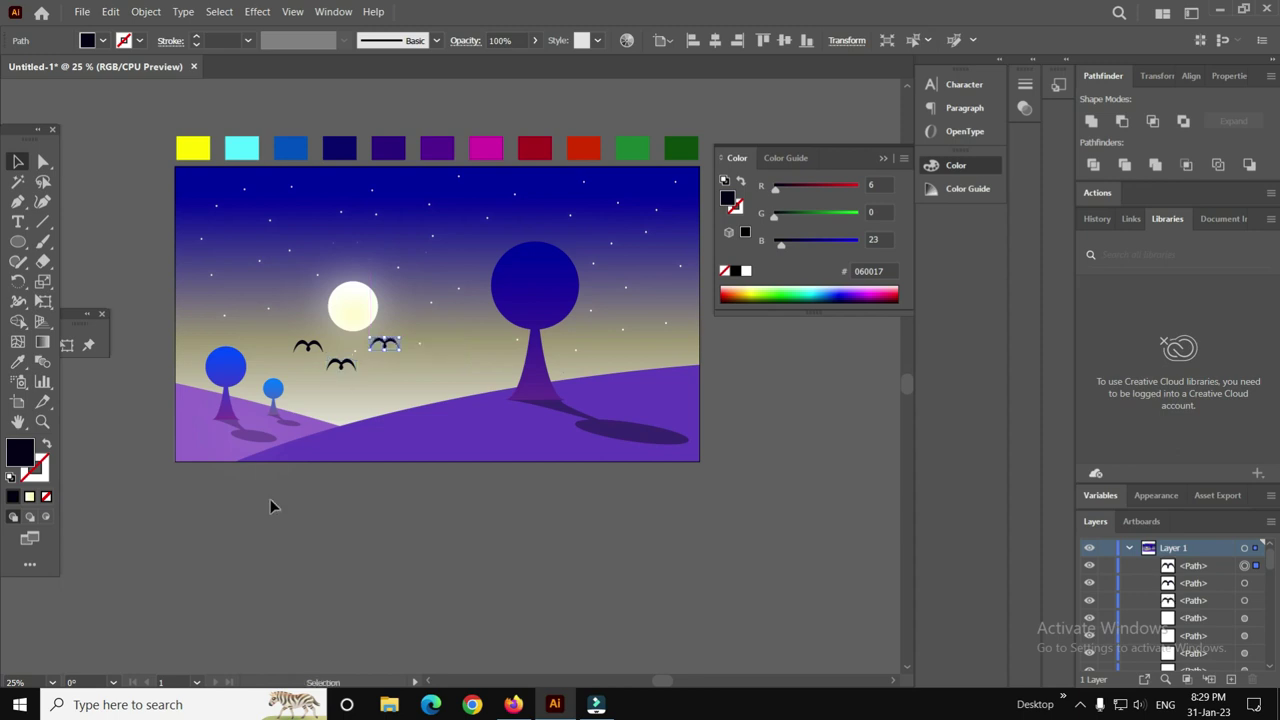
Preview the artwork in full screen and inspect the moon's glow, the birds, the trees and their shadows up close.
key("f")
key("f")
key("ctrl+plus")
left_click(552, 329)
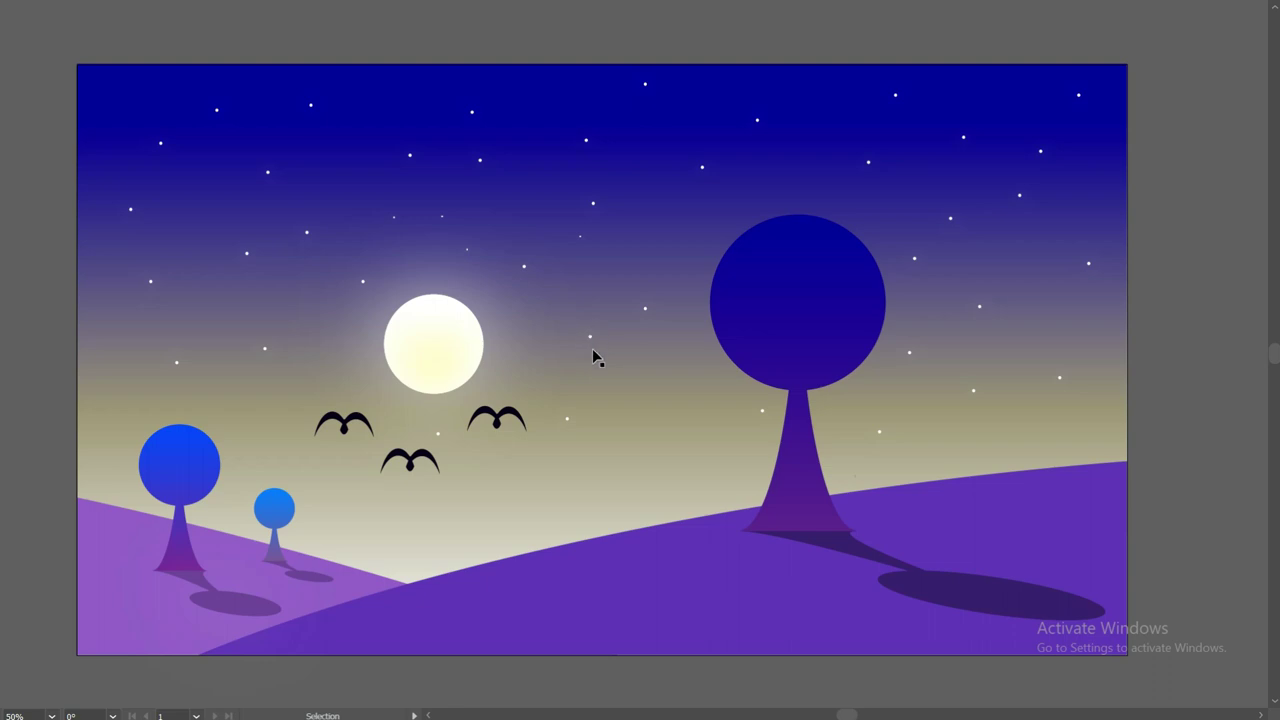
scroll(591, 358, "up", 3)
scroll(590, 353, "down", 3)
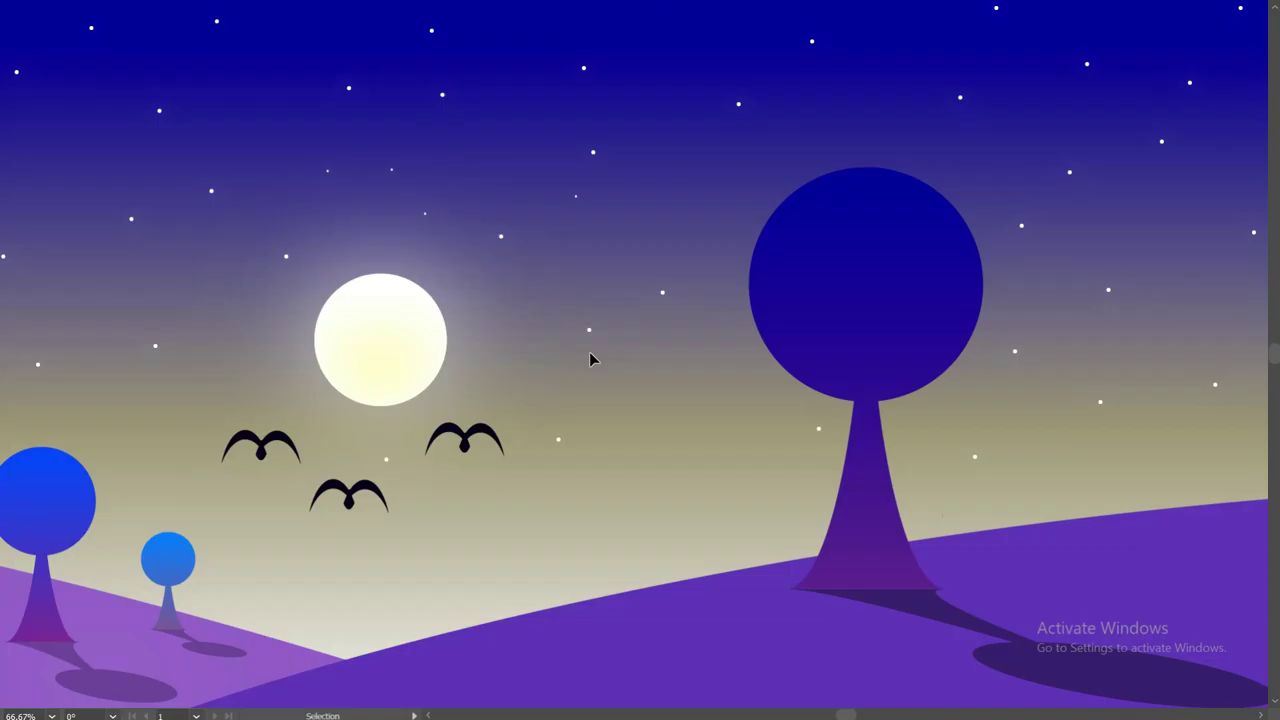
left_click(408, 354)
scroll(386, 352, "up", 3)
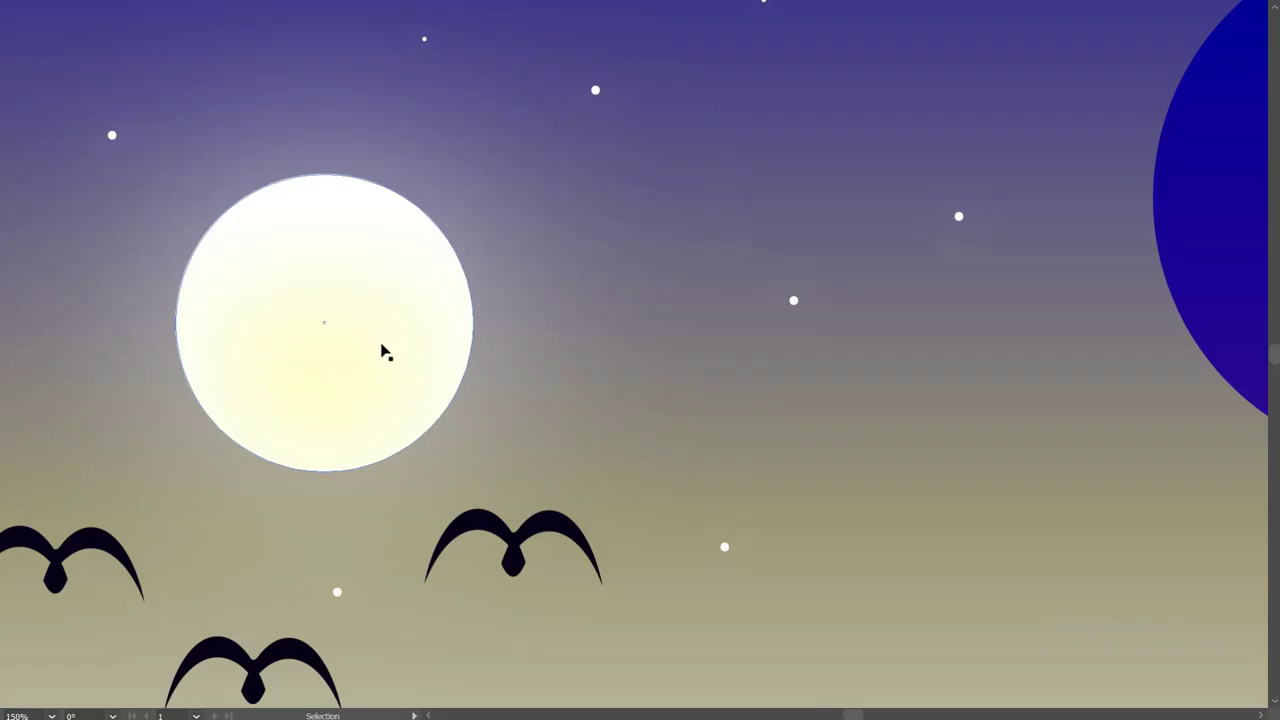
scroll(386, 352, "down", 3)
scroll(370, 348, "up", 3)
scroll(591, 349, "down", 4)
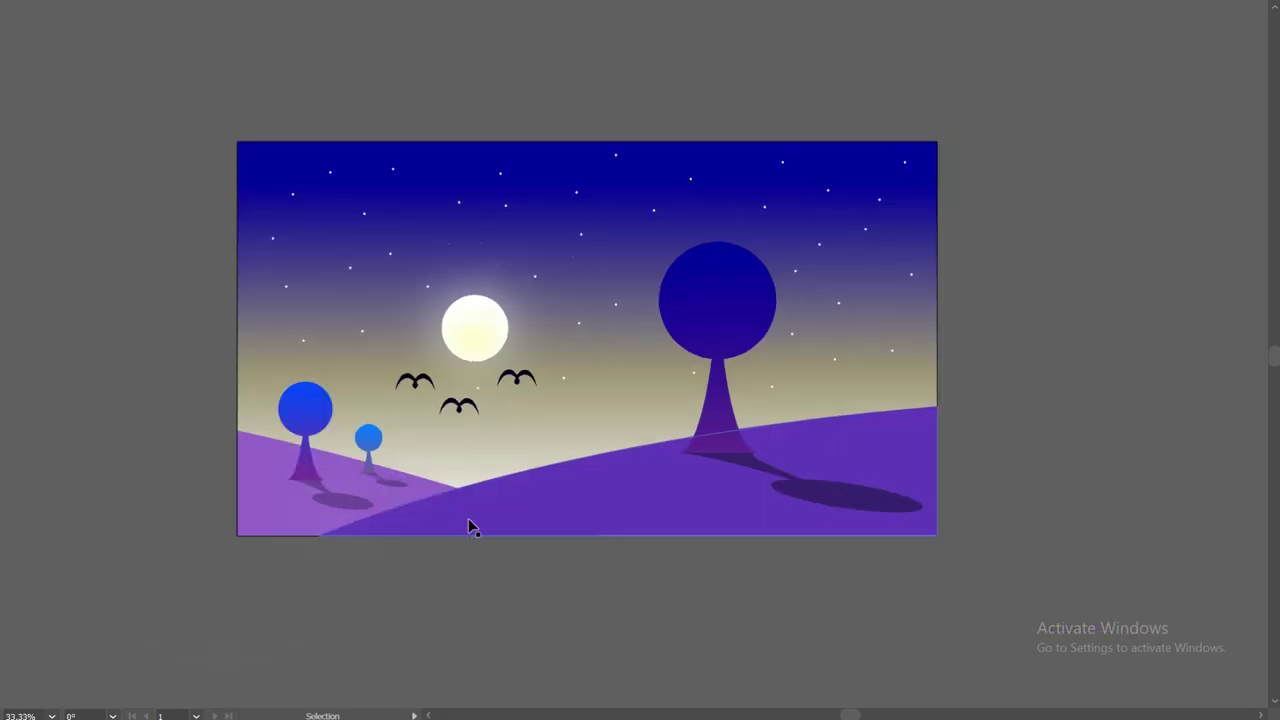
scroll(509, 420, "up", 1)
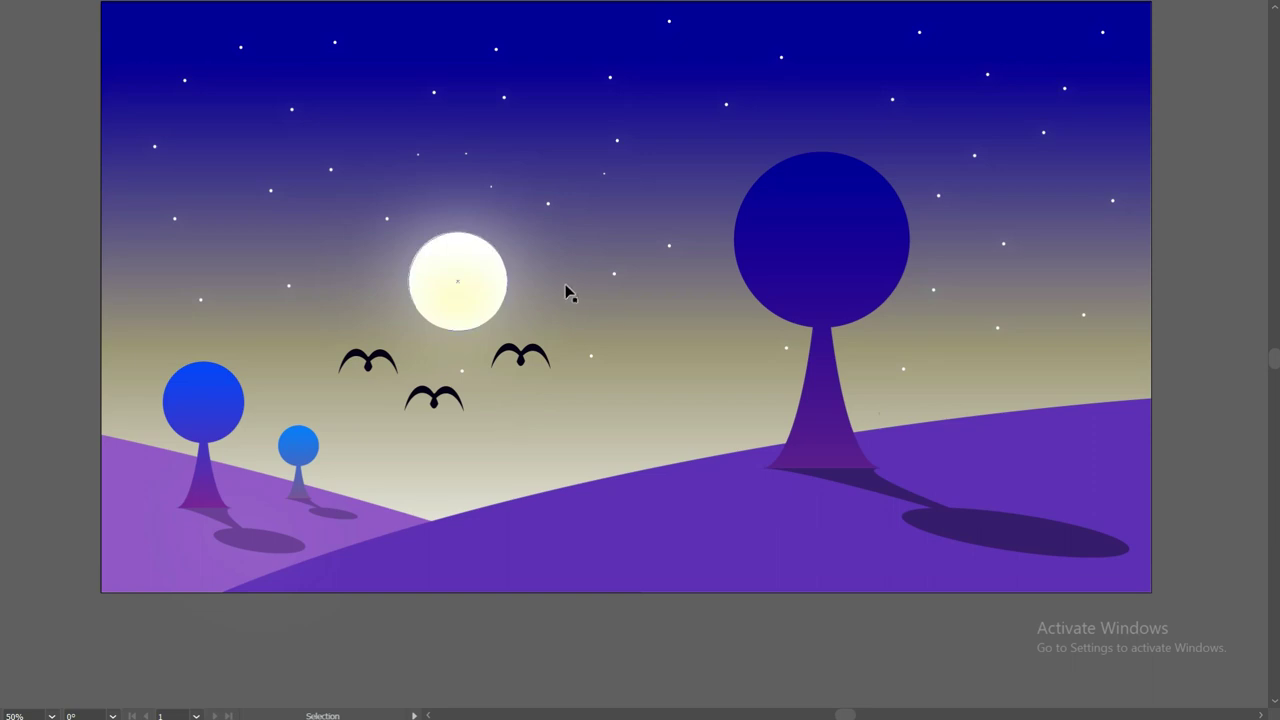
scroll(566, 292, "up", 1)
scroll(530, 300, "down", 1)
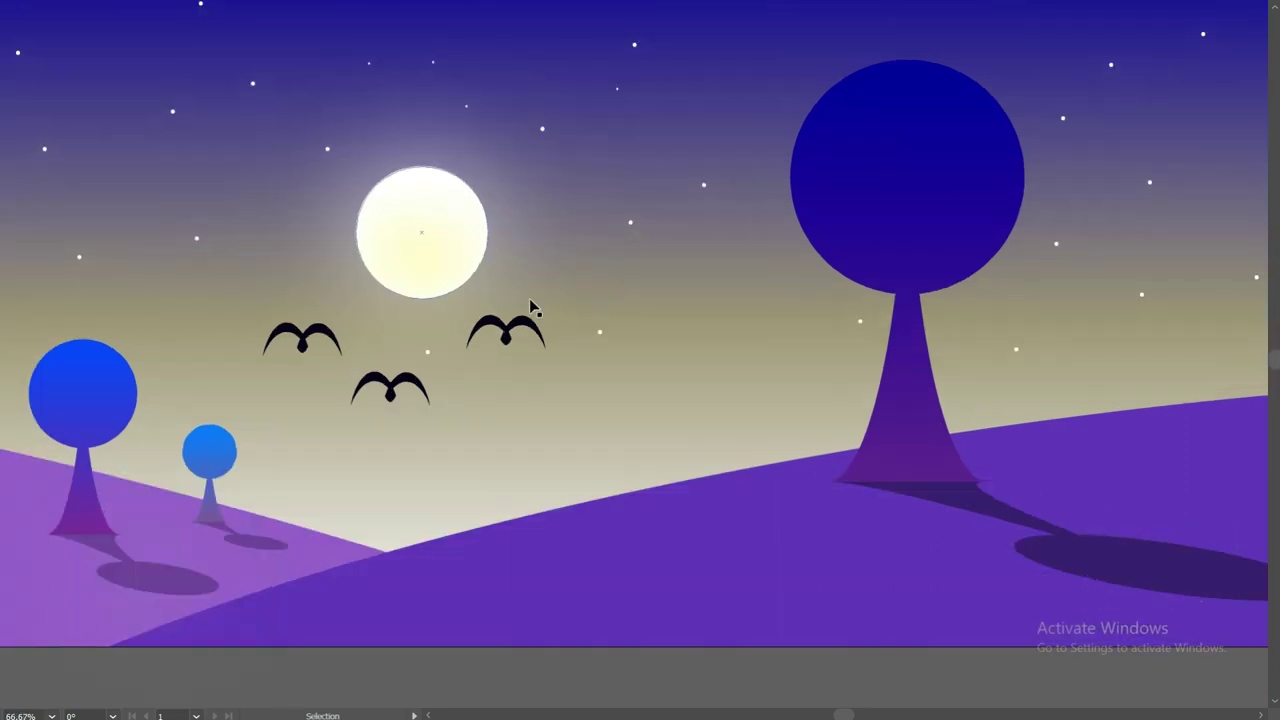
left_click_drag(594, 220, 704, 310)
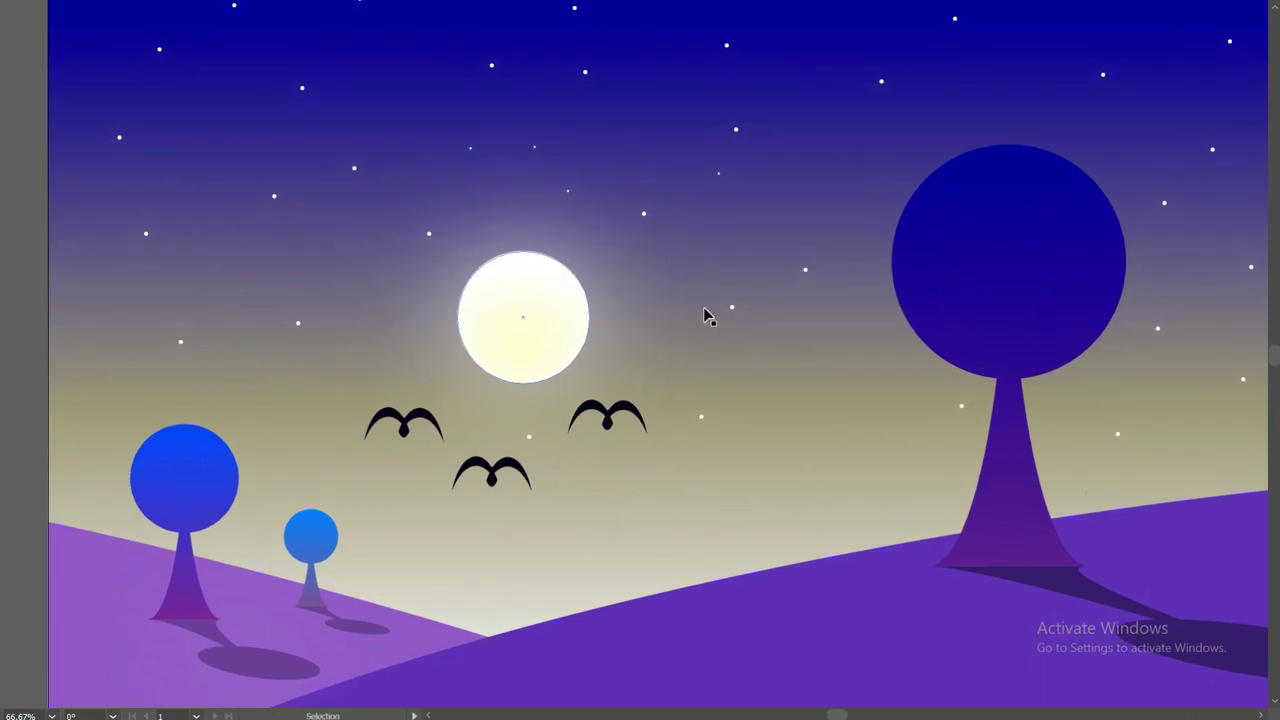
Leave the full-screen preview and lock Layer 1.
key("f")
key("v")
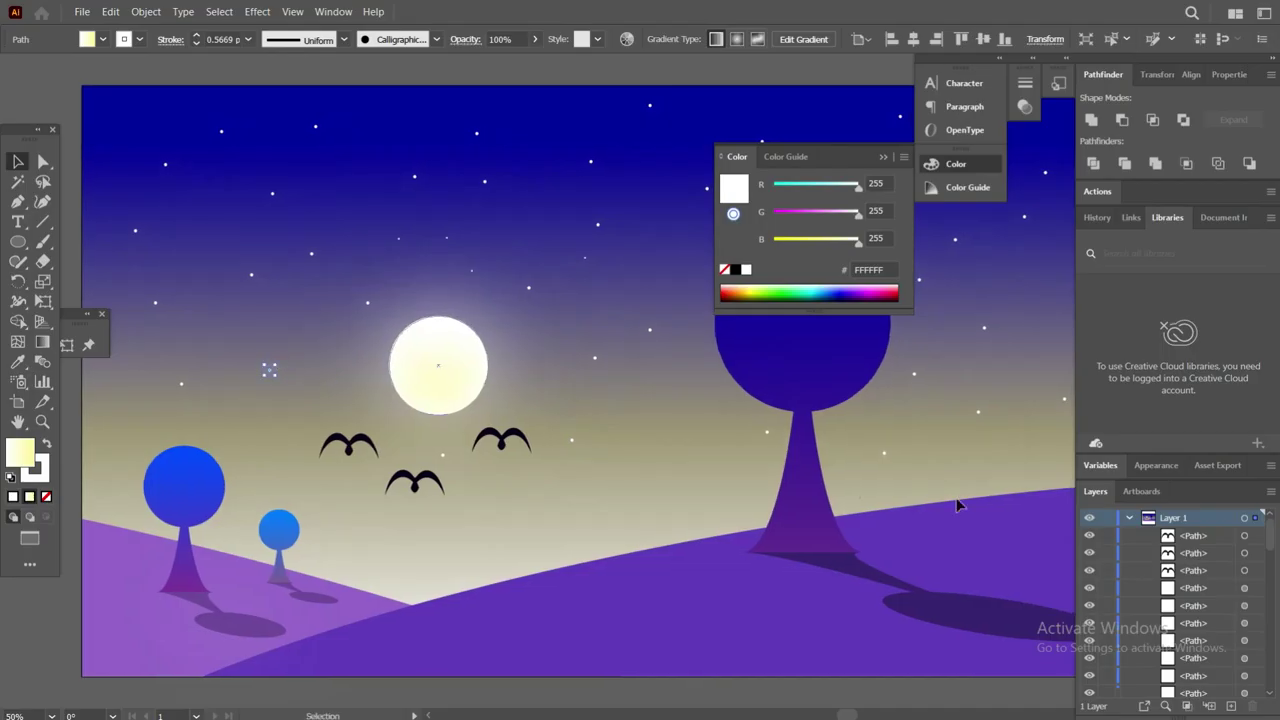
left_click(1105, 518)
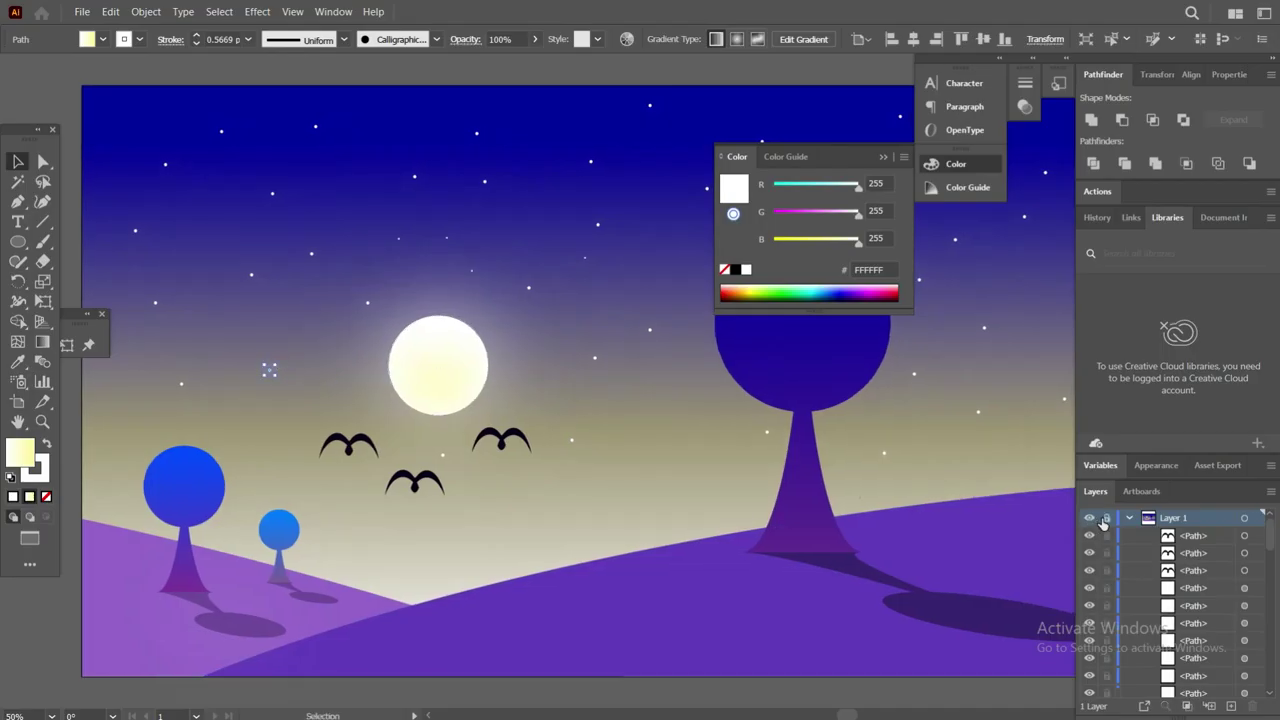